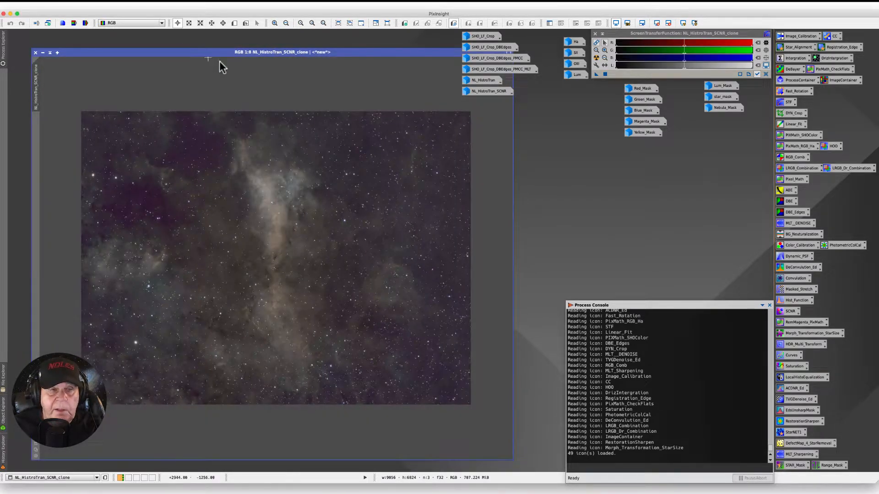
# Step: Review the SHO_LF_Crop_DBEdges_PMCC_MLT and NL_HistroTran images, minimizing each one back to its icon
pyautogui.click(494, 69)
pyautogui.doubleClick(494, 69)
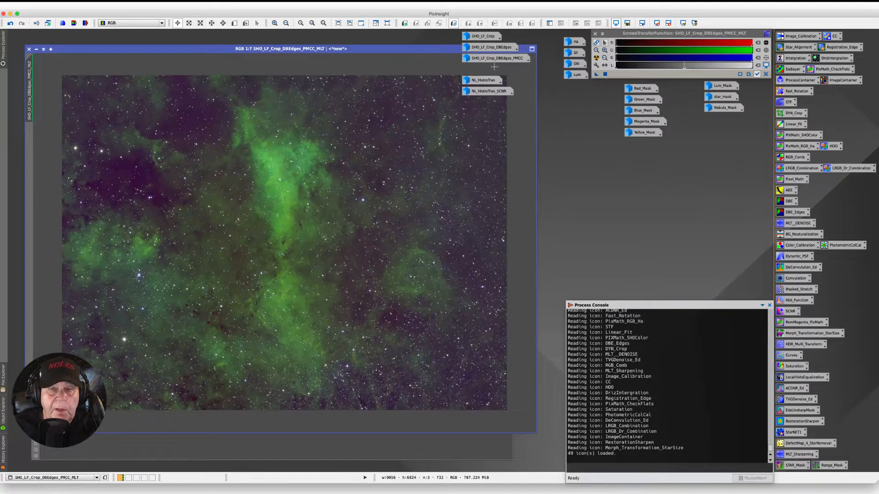
pyautogui.click(37, 48)
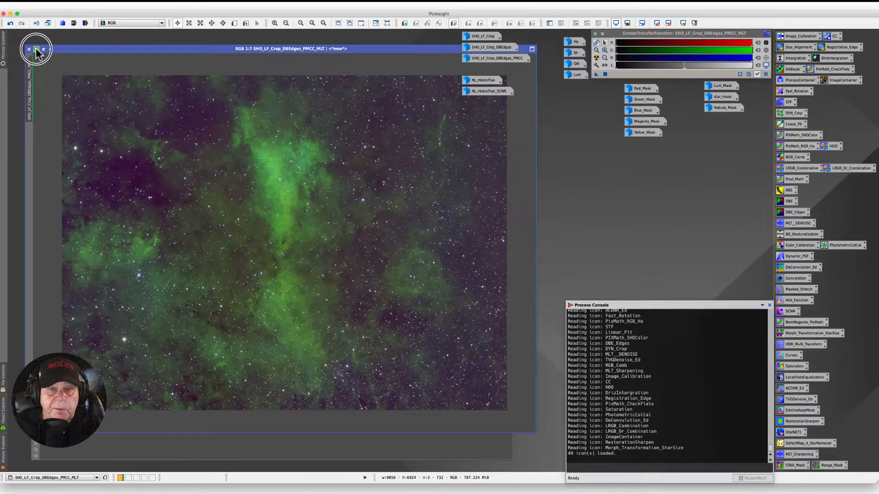
pyautogui.doubleClick(484, 80)
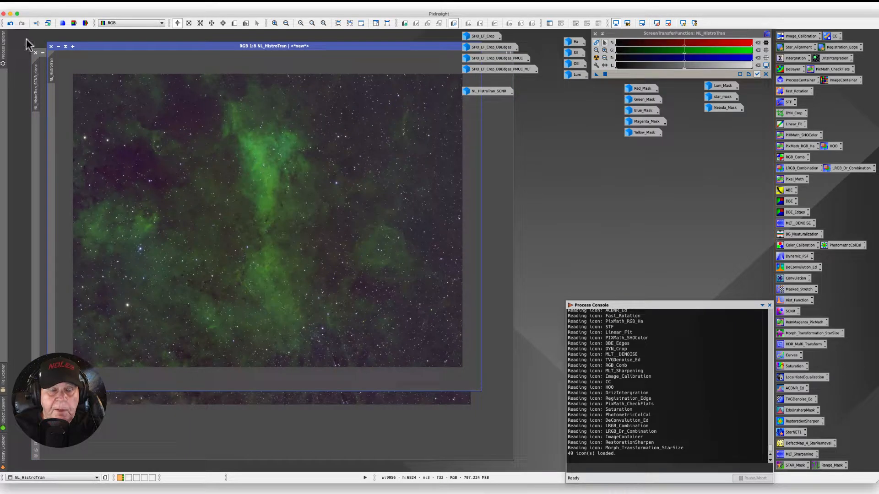
pyautogui.click(51, 47)
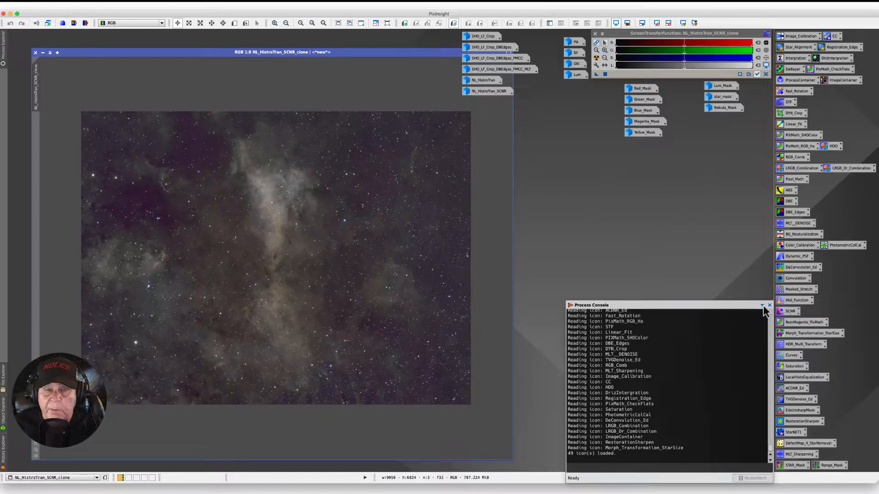
# Step: Duplicate the NL_HistroTran_SCNR_clone image, minimize the copy to an icon and park it above the original image window
pyautogui.moveTo(470, 73)
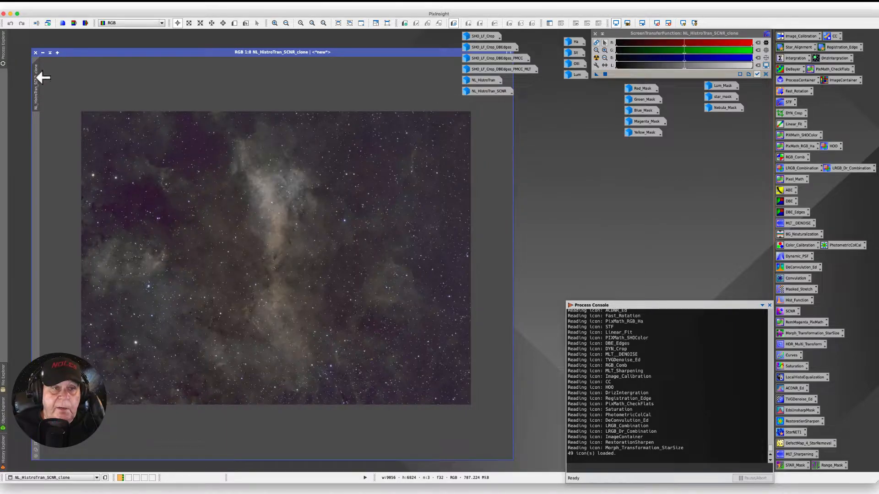
pyautogui.moveTo(73, 52); pyautogui.dragTo(108, 53)
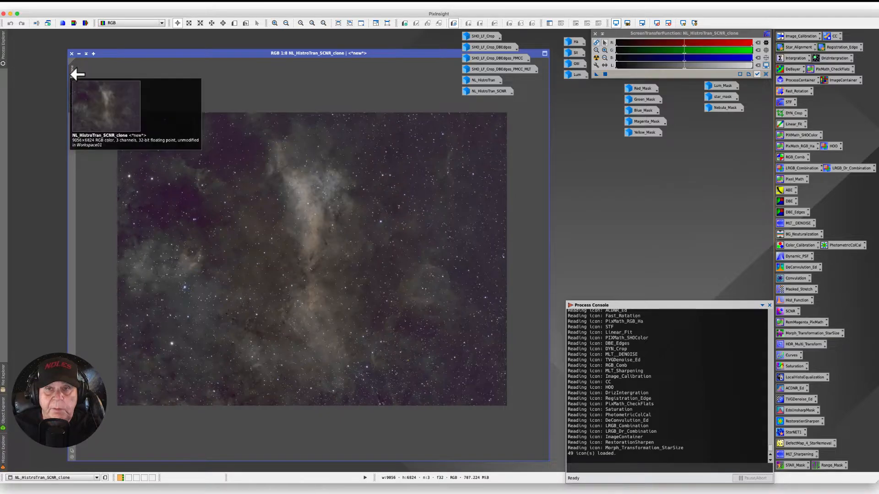
pyautogui.moveTo(142, 50); pyautogui.dragTo(199, 75)
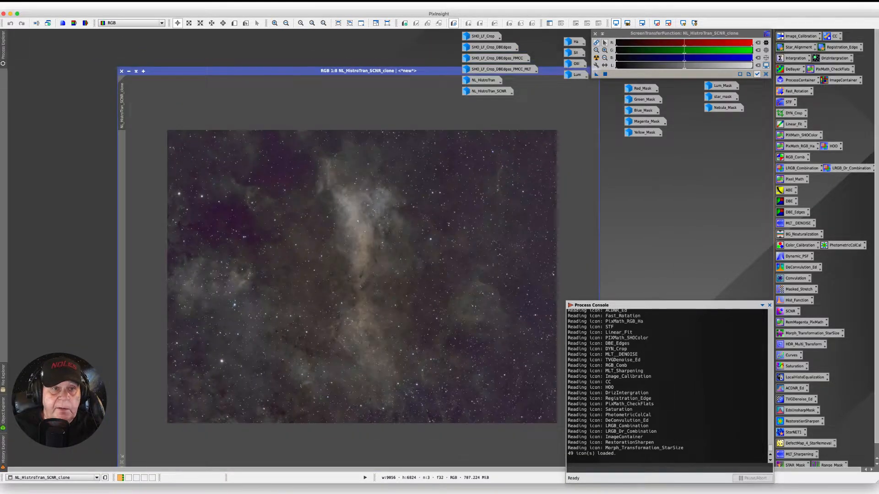
pyautogui.moveTo(123, 101); pyautogui.dragTo(75, 111)
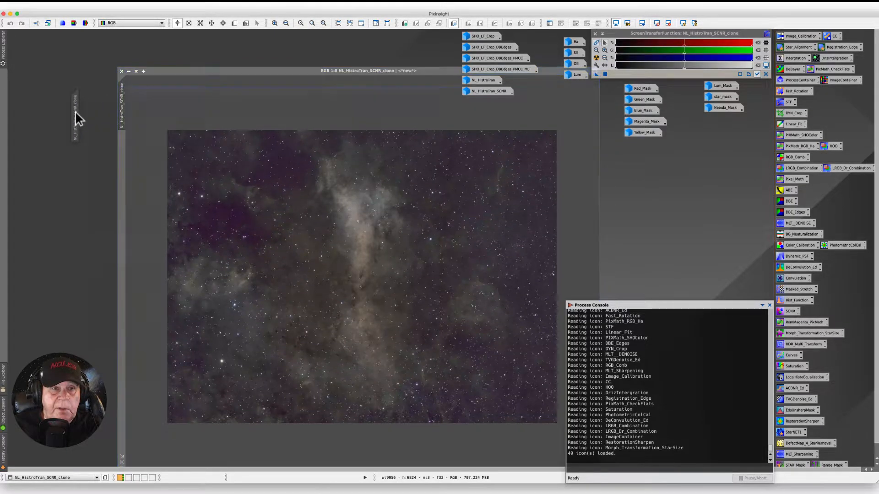
pyautogui.click(83, 93)
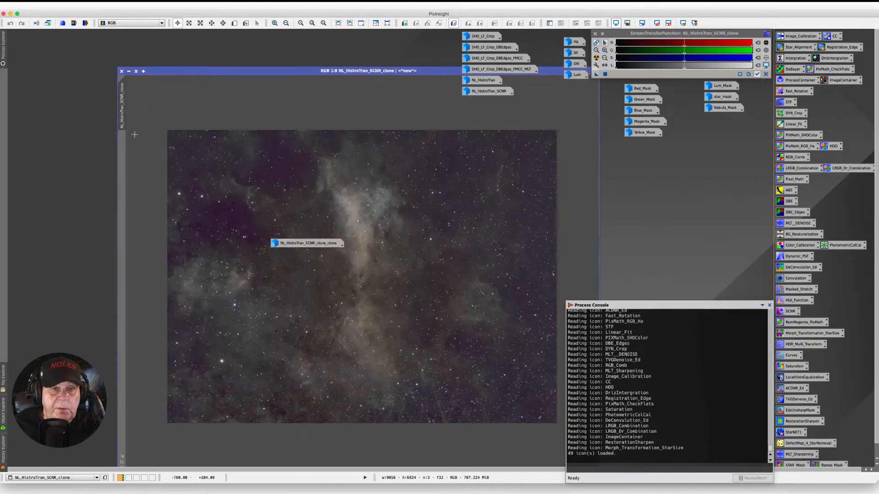
pyautogui.moveTo(307, 243); pyautogui.dragTo(60, 47)
pyautogui.moveTo(162, 69); pyautogui.dragTo(73, 52)
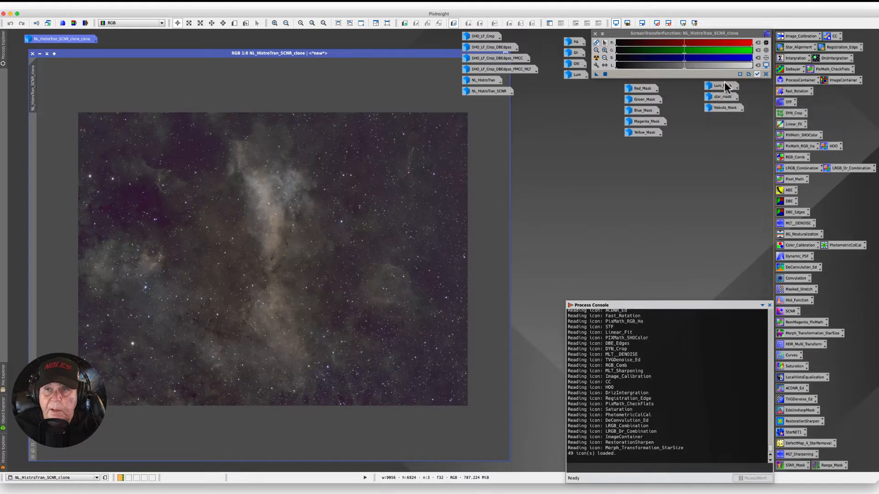
# Step: Move the Red, Green, Blue, Magenta and Yellow mask icons as a group next to the Lum, star and Nebula mask icons
pyautogui.moveTo(725, 89)
pyautogui.moveTo(725, 113)
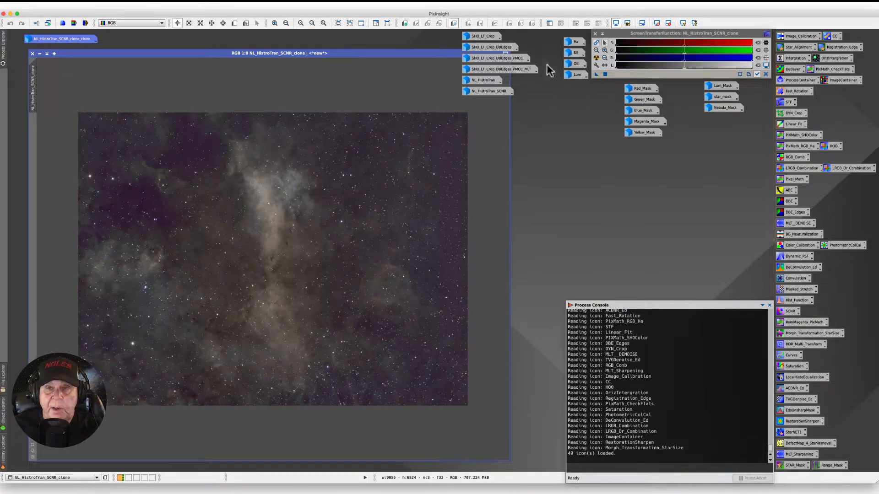
pyautogui.moveTo(474, 43)
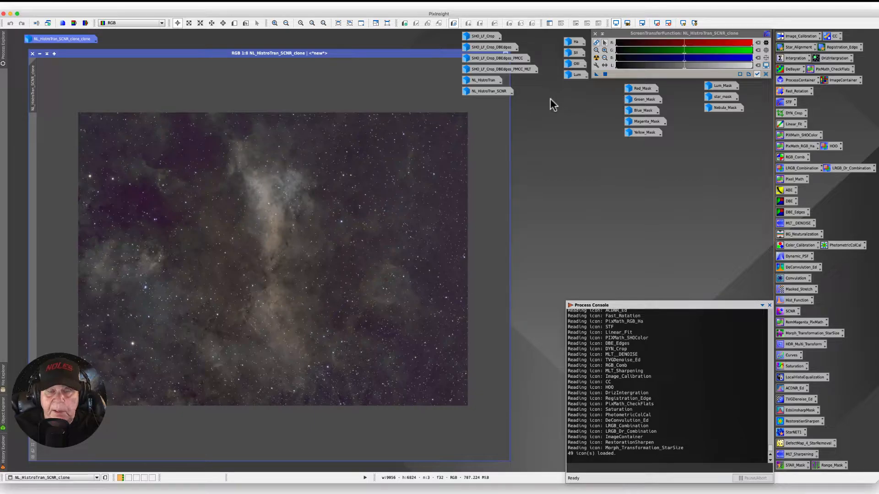
pyautogui.click(614, 87)
pyautogui.moveTo(614, 91); pyautogui.dragTo(634, 137)
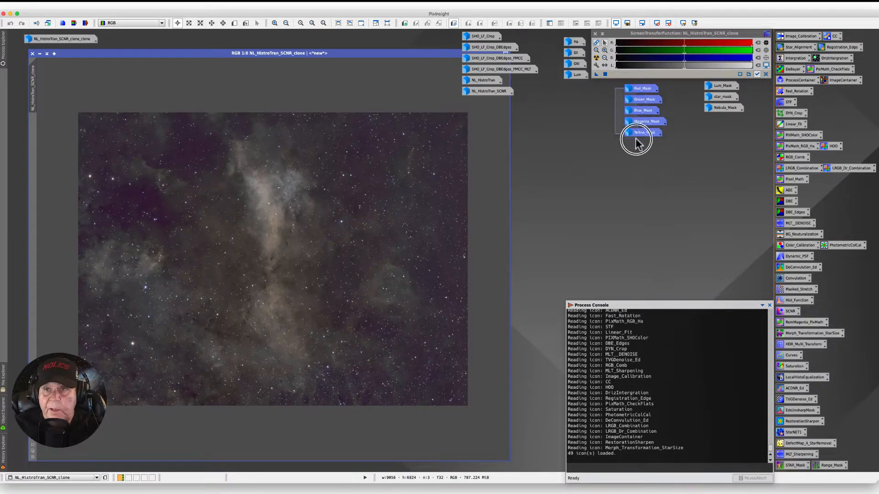
pyautogui.moveTo(643, 90); pyautogui.dragTo(679, 88)
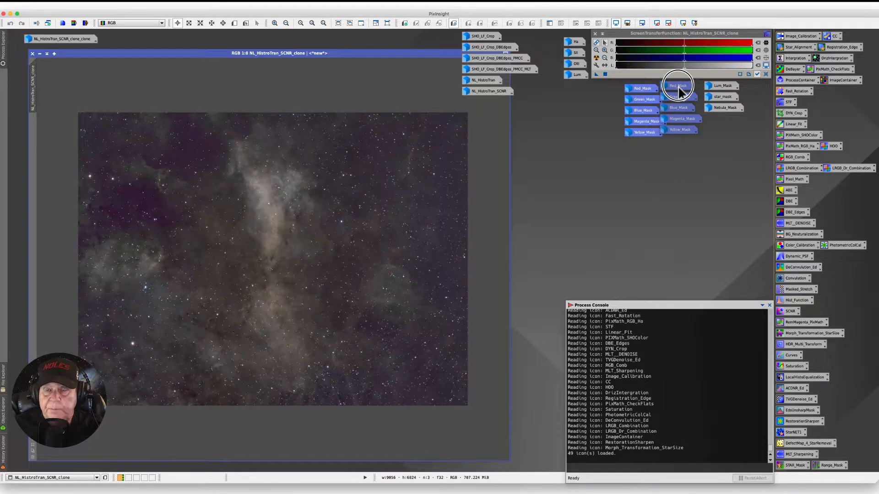
pyautogui.click(581, 140)
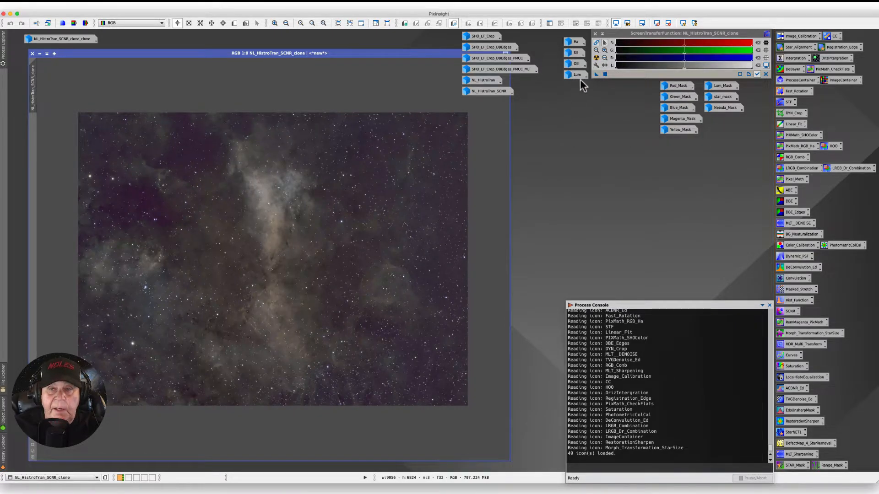
# Step: Inspect the pixel colours along the central nebula and in the fainter cloud at the image's left side
pyautogui.moveTo(571, 78)
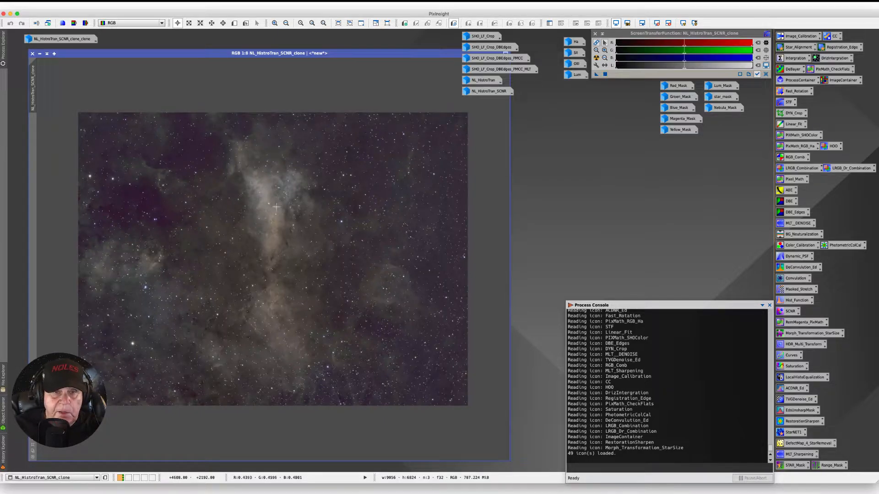
pyautogui.moveTo(276, 213)
pyautogui.mouseDown()
pyautogui.moveTo(270, 207)
pyautogui.moveTo(273, 216)
pyautogui.mouseUp()
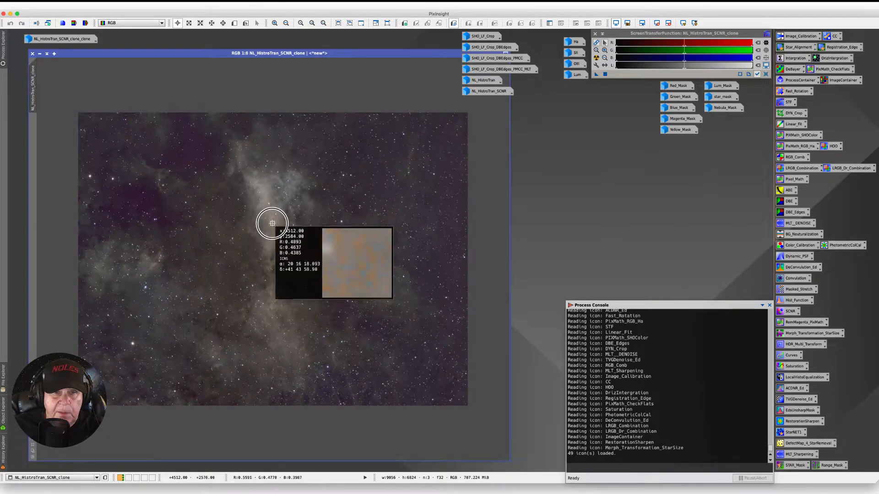
pyautogui.moveTo(273, 227); pyautogui.dragTo(277, 264)
pyautogui.moveTo(318, 228); pyautogui.dragTo(307, 227)
pyautogui.moveTo(255, 188); pyautogui.dragTo(289, 188)
pyautogui.moveTo(289, 190); pyautogui.dragTo(288, 190)
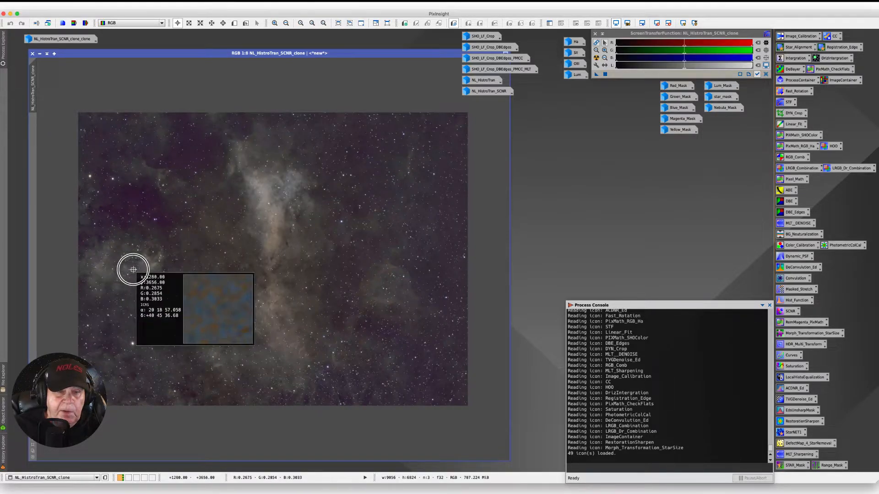
pyautogui.moveTo(133, 269); pyautogui.dragTo(106, 271)
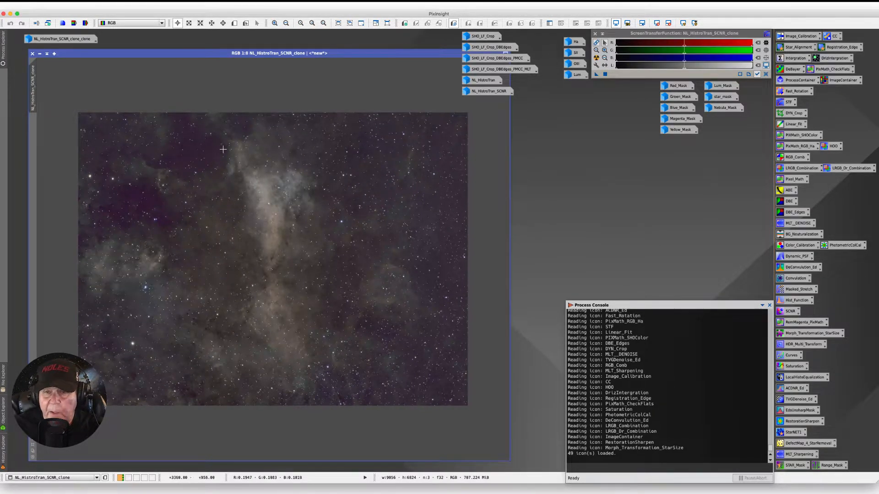
# Step: Open CurvesTransformation with a real-time preview of NL_HistroTran_SCNR_clone, keeping the curve window beside the nebula
pyautogui.click(352, 51)
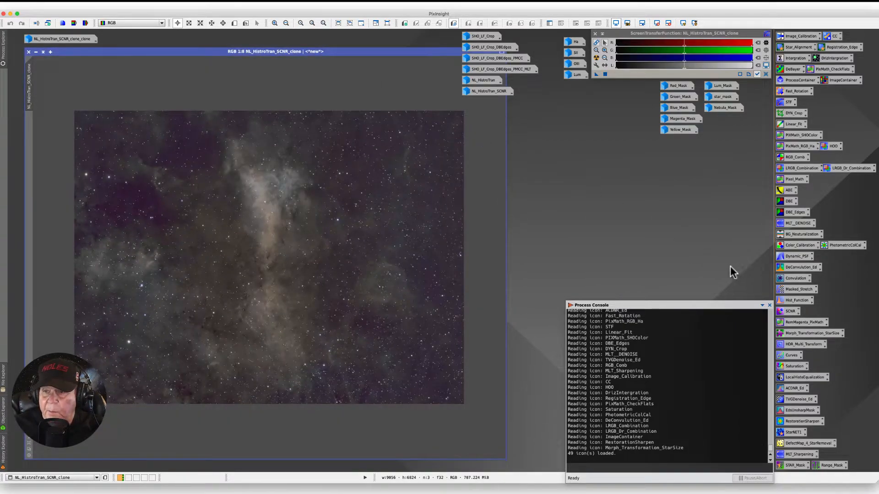
pyautogui.doubleClick(792, 357)
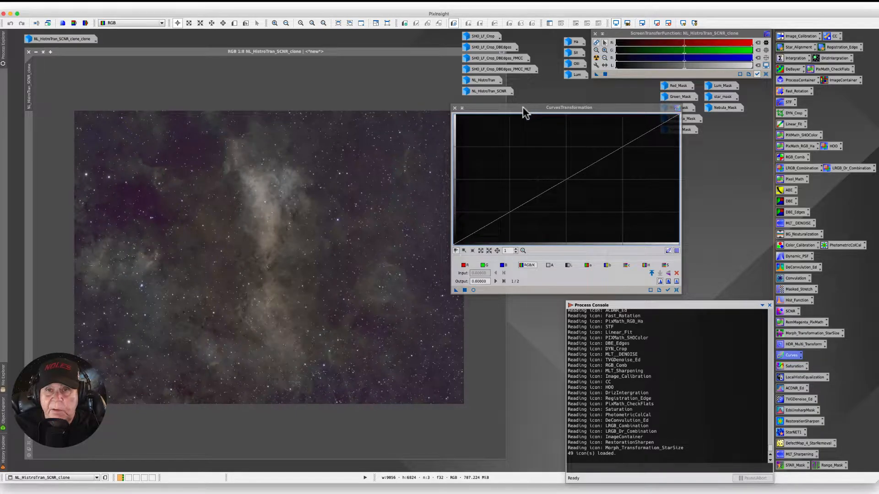
pyautogui.moveTo(523, 106); pyautogui.dragTo(510, 119)
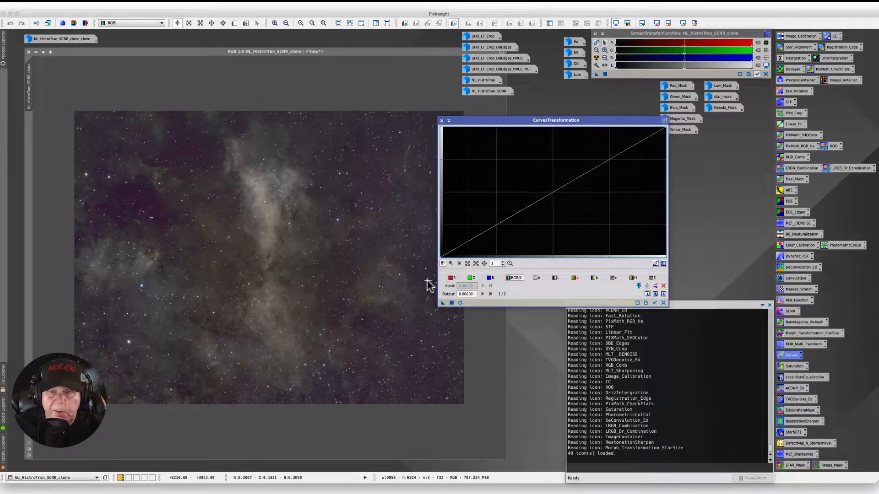
pyautogui.click(460, 303)
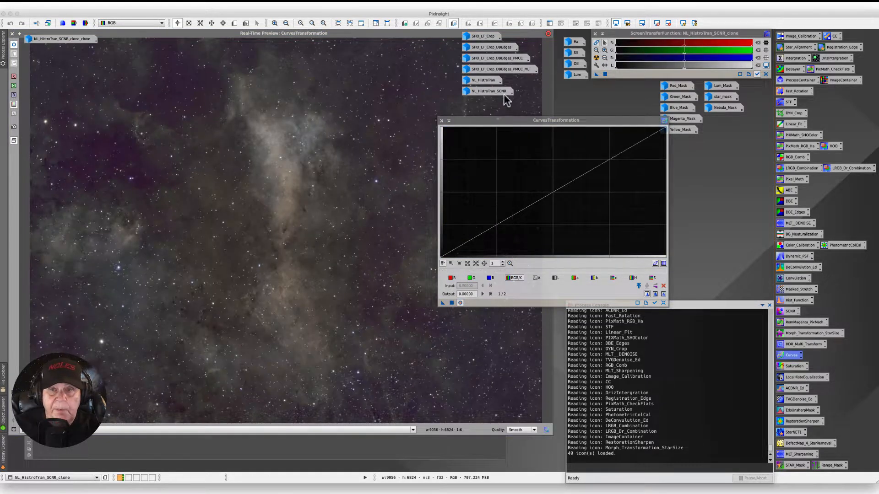
pyautogui.moveTo(501, 121); pyautogui.dragTo(509, 117)
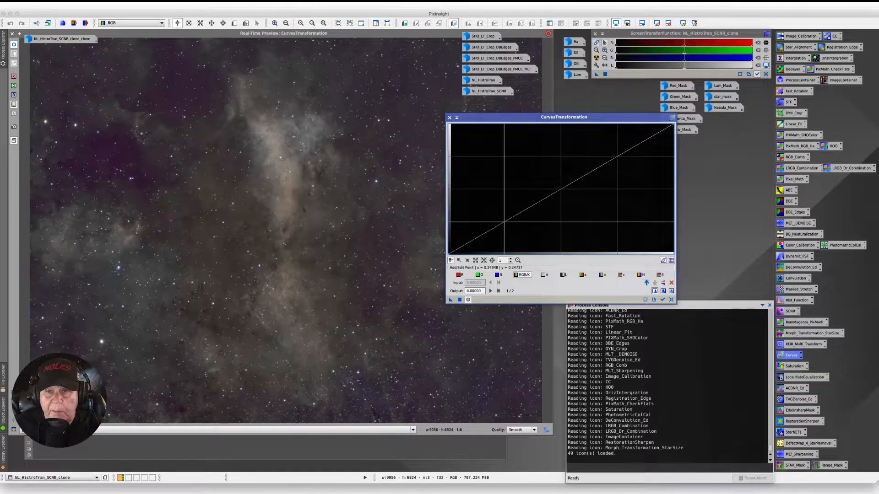
# Step: Shape a gentle RGB/K S-curve through about 0.262/0.221, 0.505/0.500 and 0.735/0.776 (input/output)
pyautogui.click(504, 222)
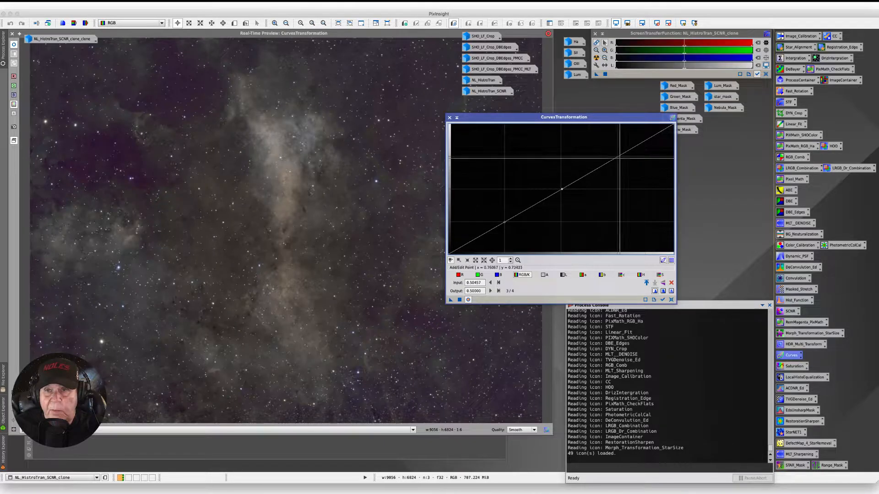
pyautogui.click(617, 157)
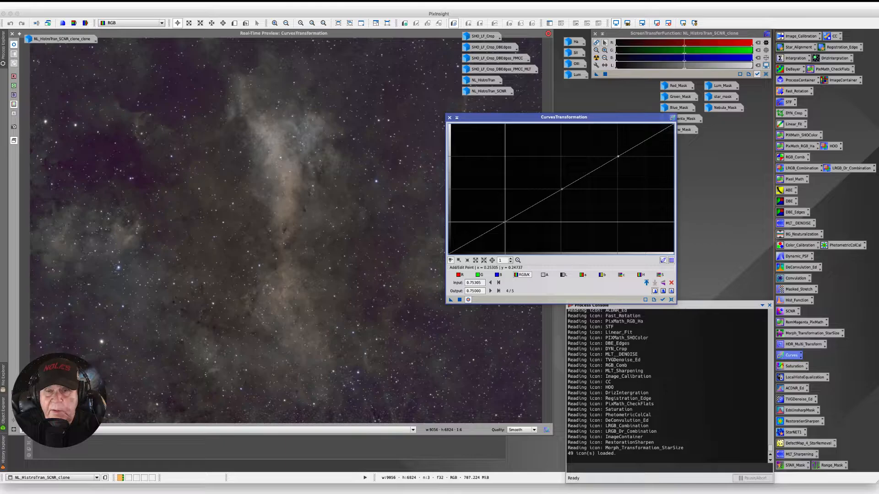
pyautogui.click(505, 223)
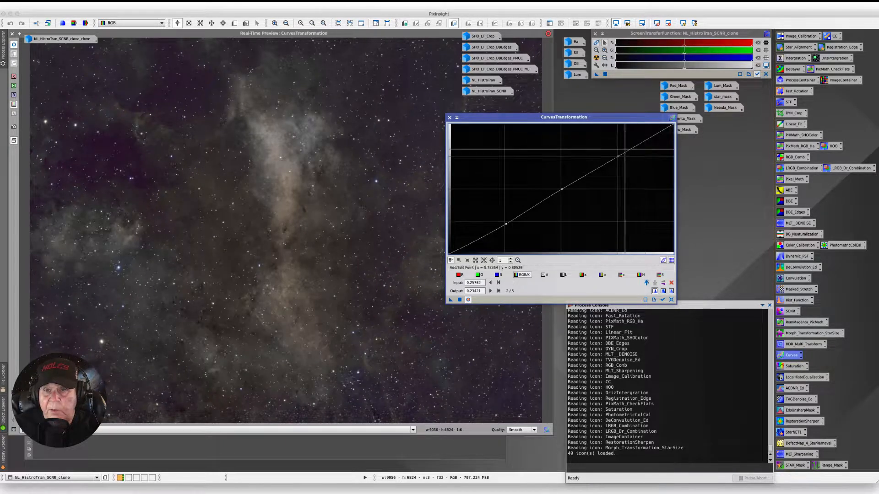
pyautogui.moveTo(617, 156); pyautogui.dragTo(614, 153)
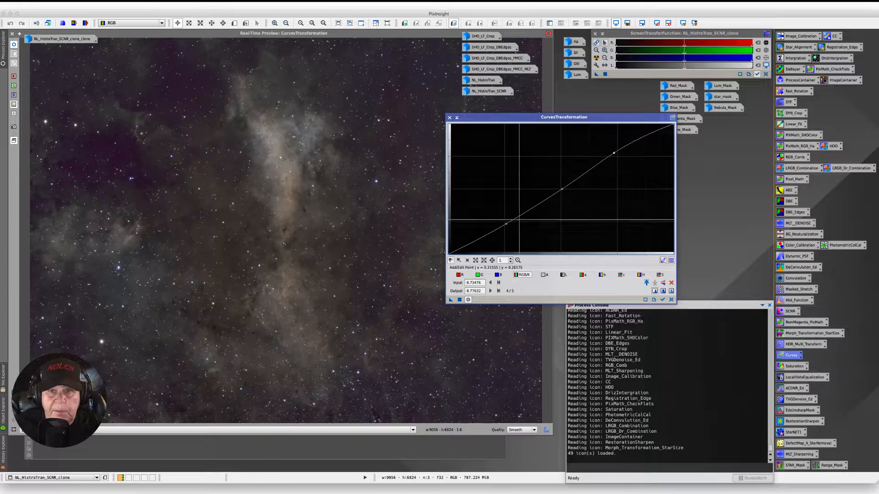
pyautogui.moveTo(506, 224); pyautogui.dragTo(508, 226)
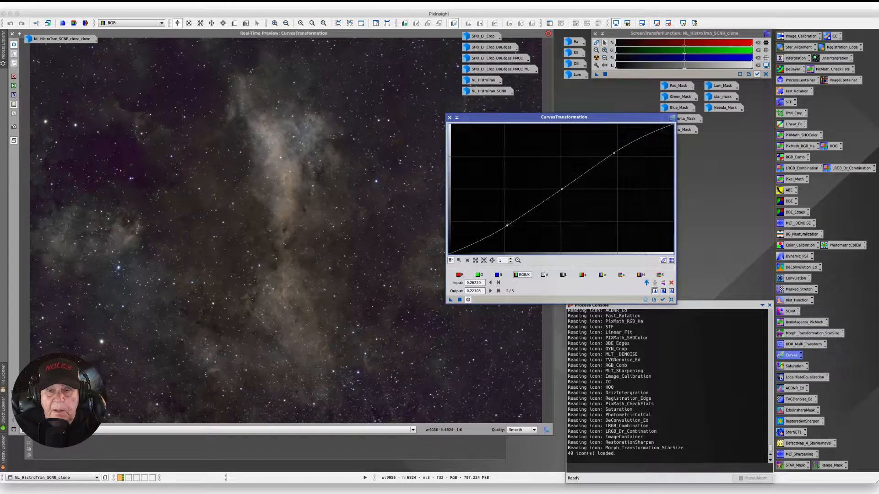
# Step: Apply the curve to NL_HistroTran_SCNR_clone, resetting the curve and closing the real-time preview
pyautogui.click(460, 299)
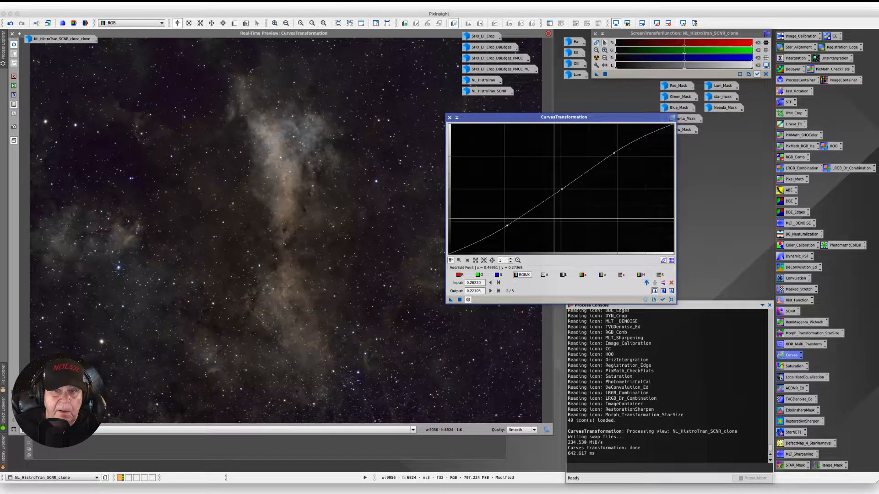
pyautogui.click(670, 300)
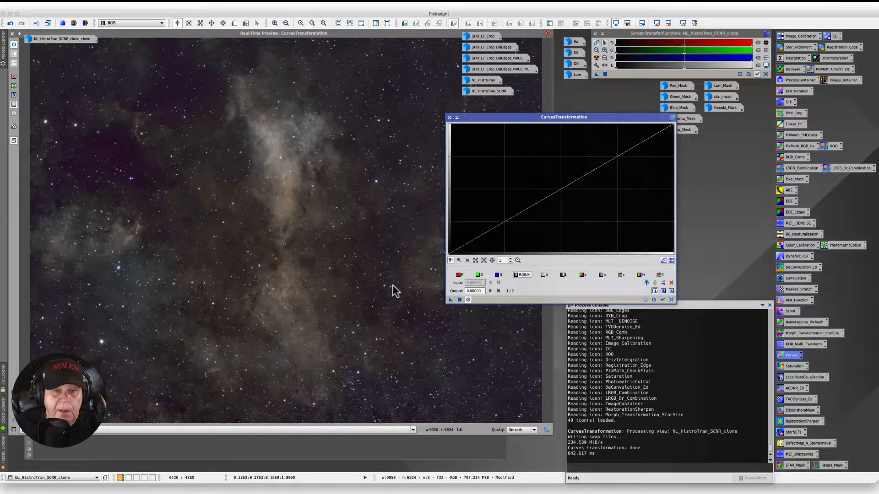
pyautogui.click(11, 34)
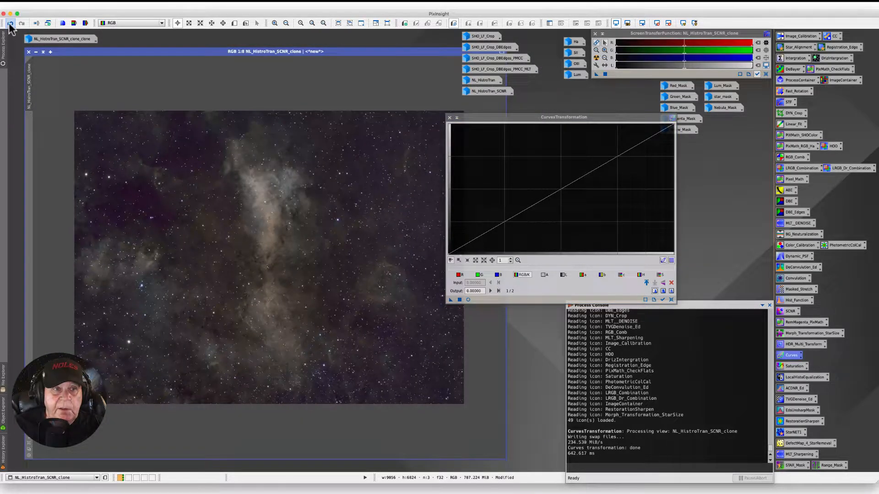
# Step: Compare NL_HistroTran_SCNR_clone before and after the curve by undoing and redoing it twice
pyautogui.click(10, 23)
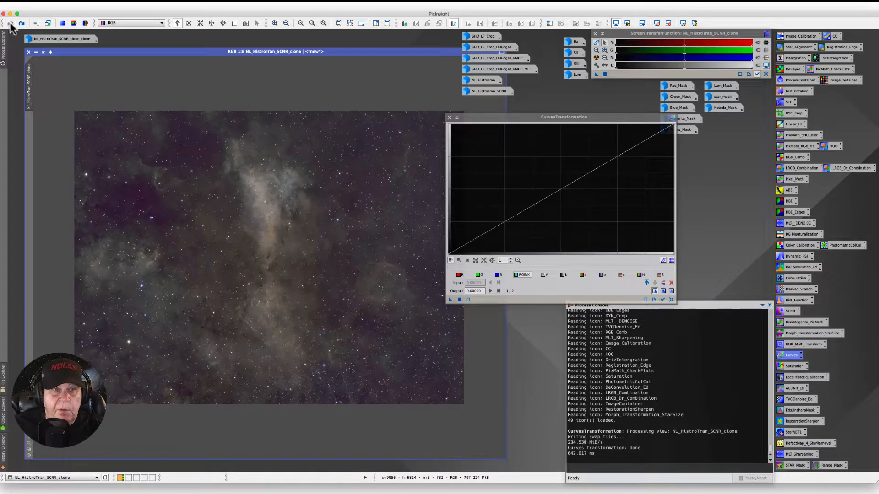
pyautogui.click(22, 23)
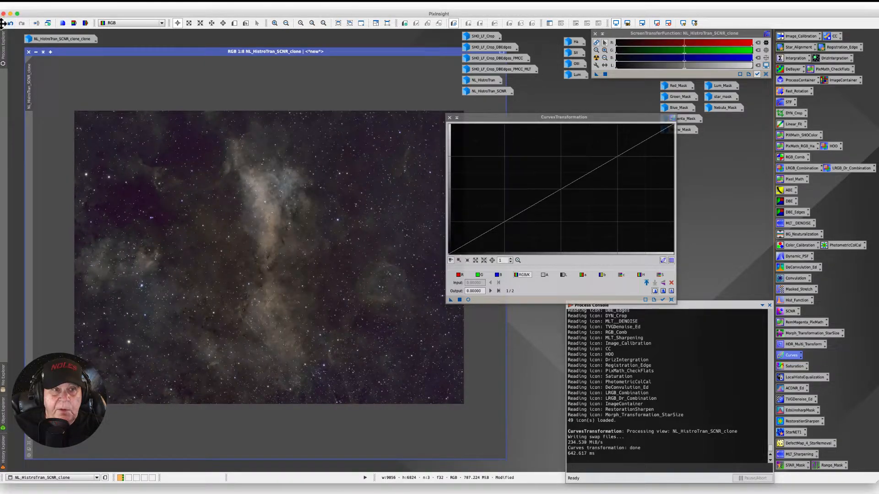
pyautogui.click(9, 24)
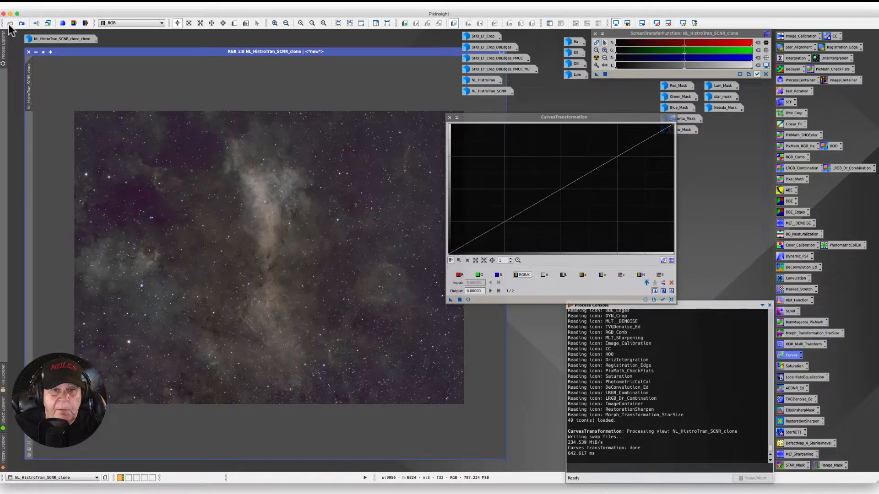
pyautogui.click(21, 23)
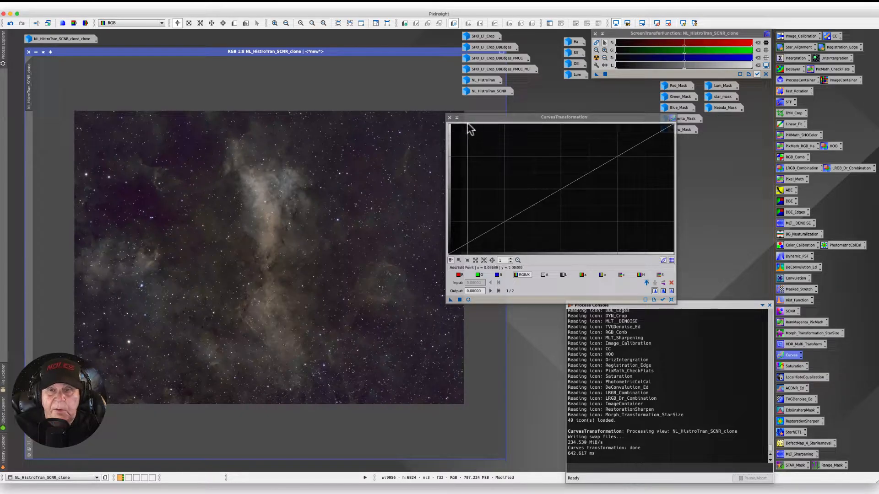
# Step: Apply Nebula_Mask as the mask on NL_HistroTran_SCNR_clone, minimizing the mask image and keeping the curve window clear of the nebula
pyautogui.moveTo(493, 118); pyautogui.dragTo(510, 128)
pyautogui.doubleClick(715, 109)
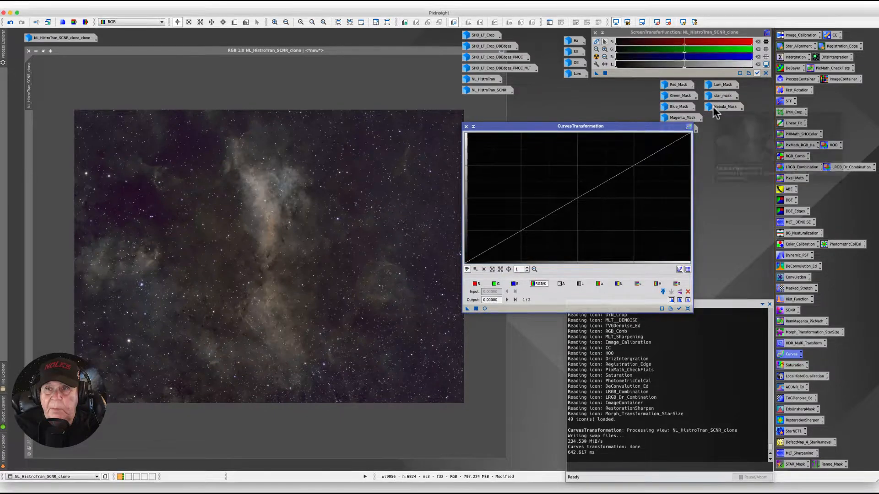
pyautogui.moveTo(123, 103); pyautogui.dragTo(28, 155)
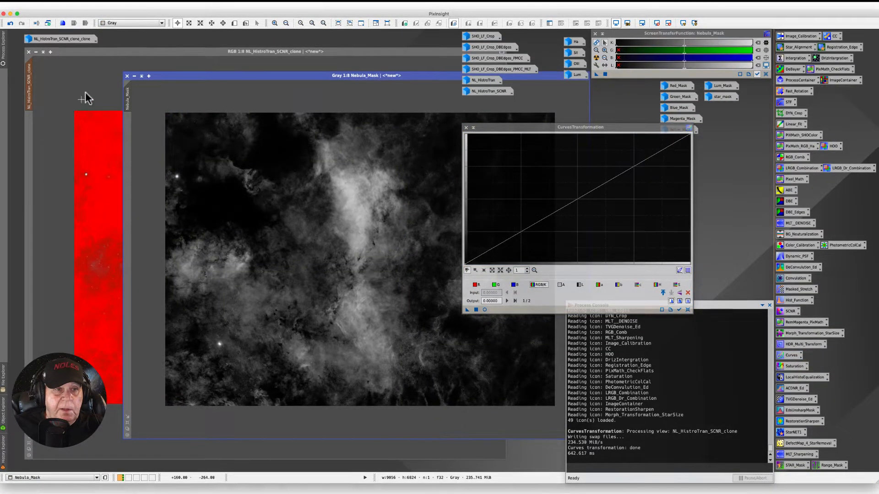
pyautogui.click(134, 76)
pyautogui.moveTo(505, 129); pyautogui.dragTo(511, 126)
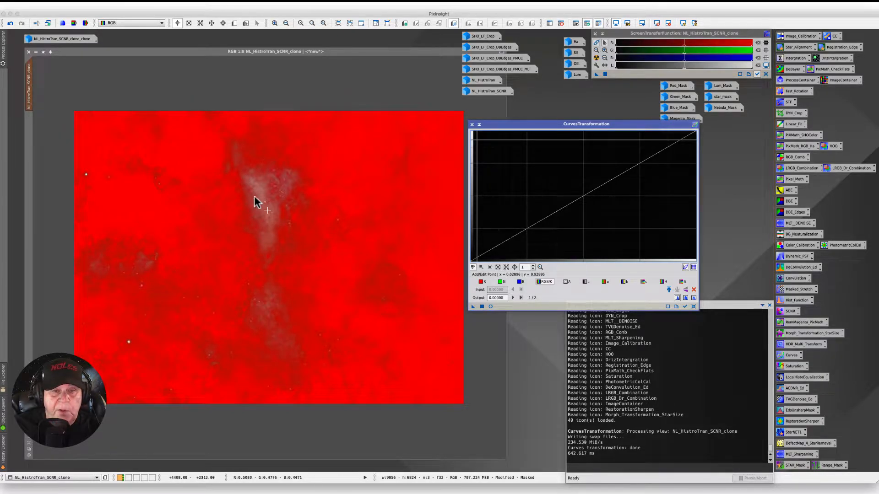
# Step: Hide the red mask overlay while keeping the mask enabled, and open a real-time preview of the curves beside the curve window
pyautogui.click(143, 4)
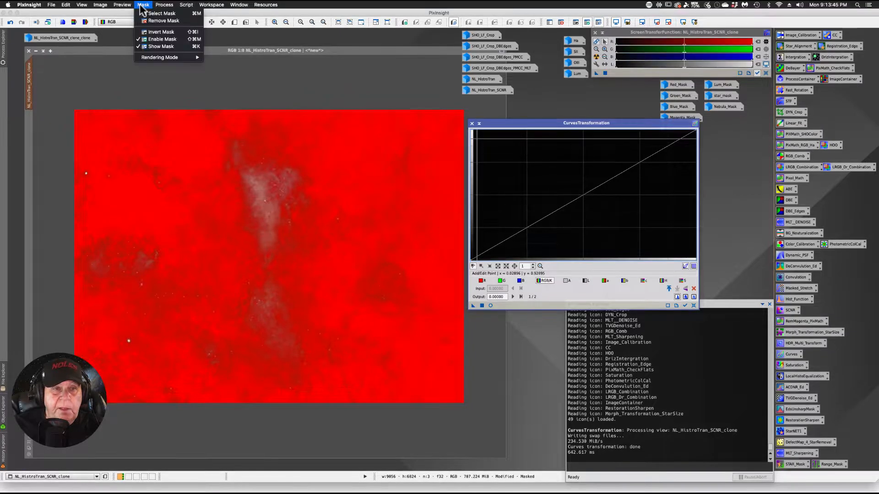
pyautogui.click(149, 45)
pyautogui.moveTo(502, 124); pyautogui.dragTo(499, 113)
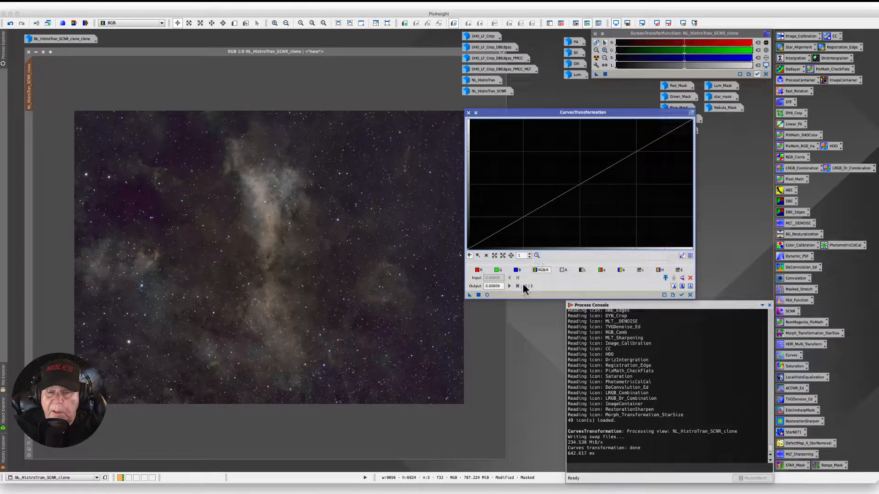
pyautogui.click(487, 295)
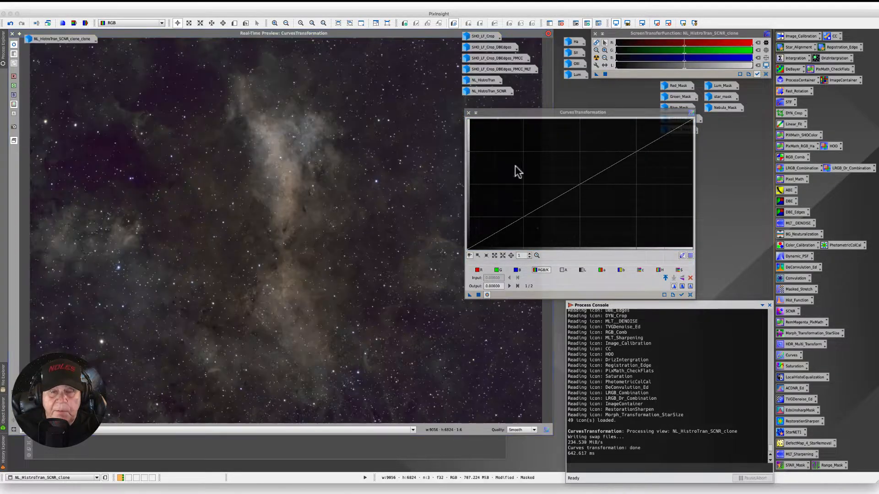
pyautogui.moveTo(521, 111); pyautogui.dragTo(560, 107)
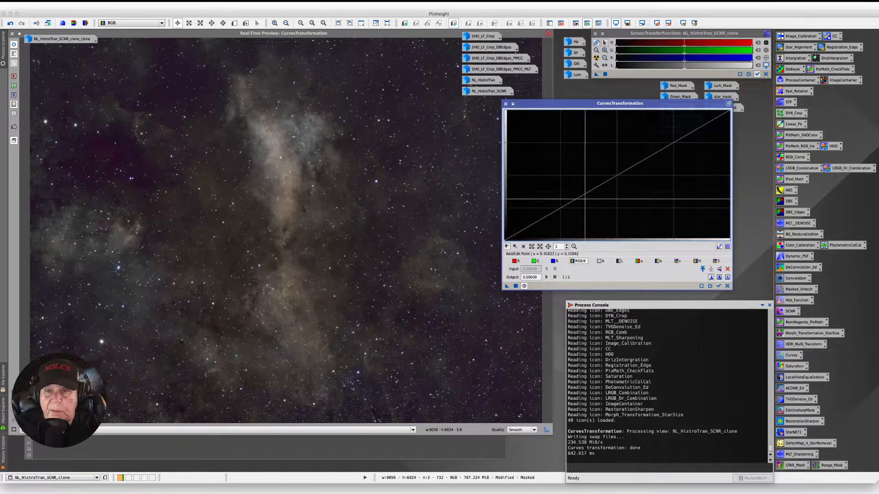
# Step: Shape an RGB/K curve through about 0.125/0.116, 0.444/0.484 and 0.893/0.887 (input/output) to lift the nebula's midtones
pyautogui.click(532, 225)
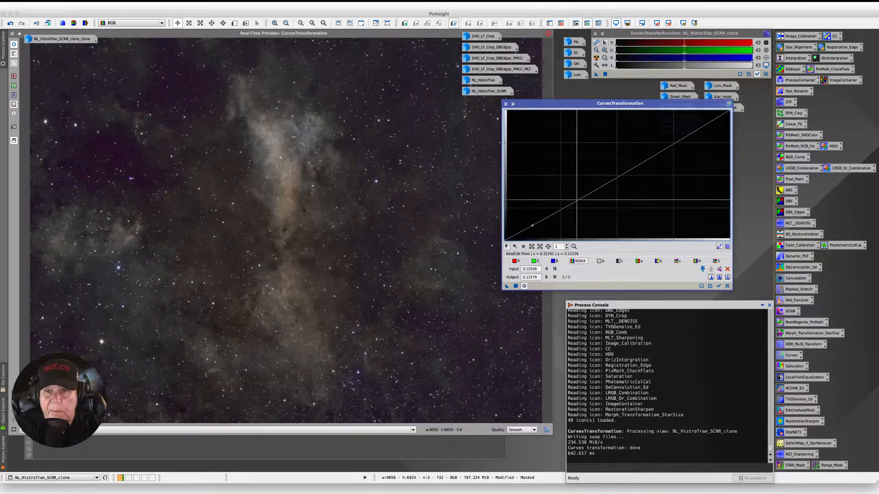
pyautogui.click(706, 124)
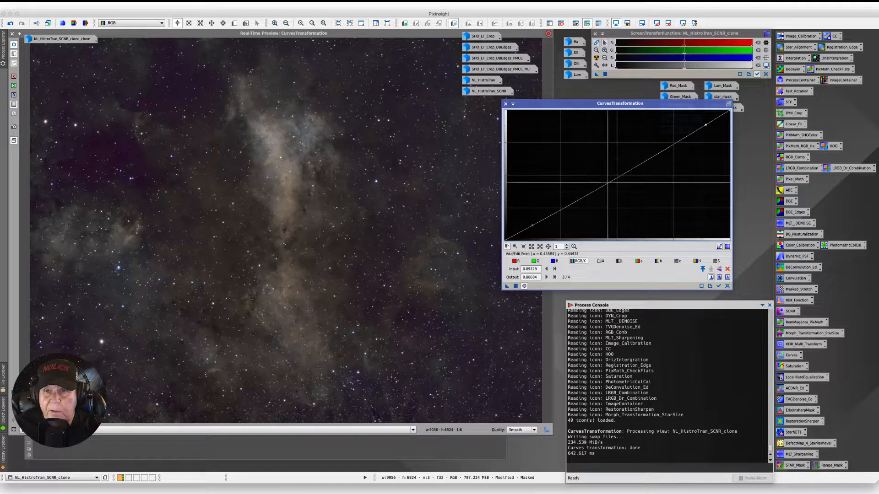
pyautogui.click(605, 177)
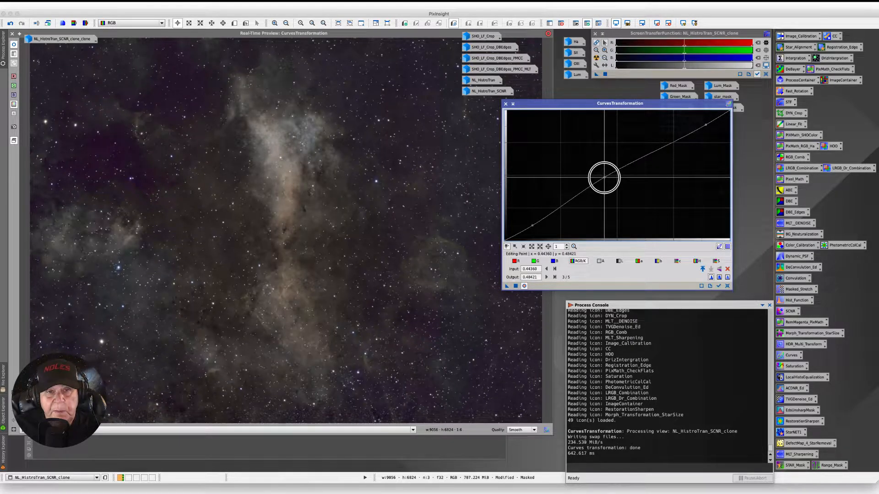
# Step: Shape a lightness S-curve through about 0.095/0.076, 0.450/0.489 and 0.893/0.876, apply the curves through the mask and reset them
pyautogui.click(618, 262)
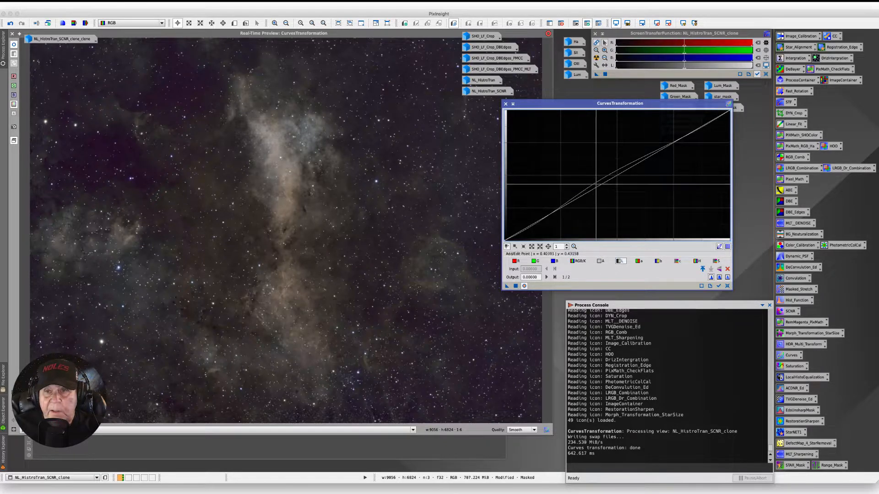
pyautogui.click(526, 230)
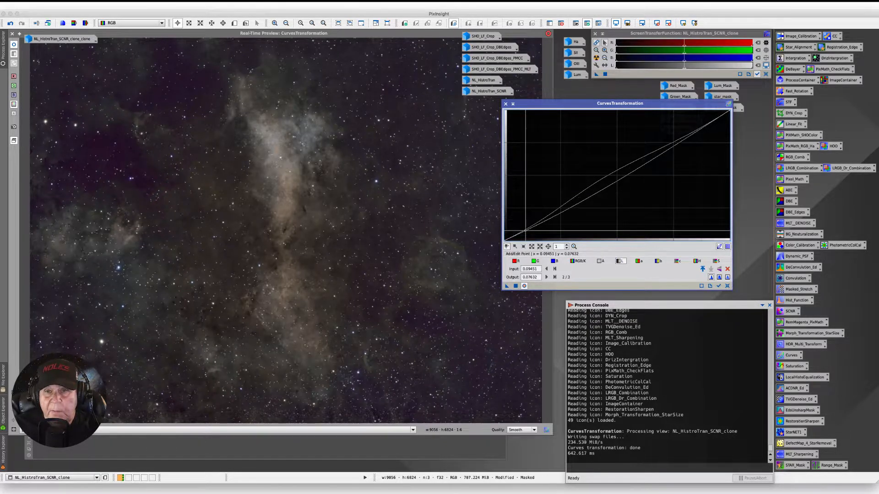
pyautogui.click(706, 126)
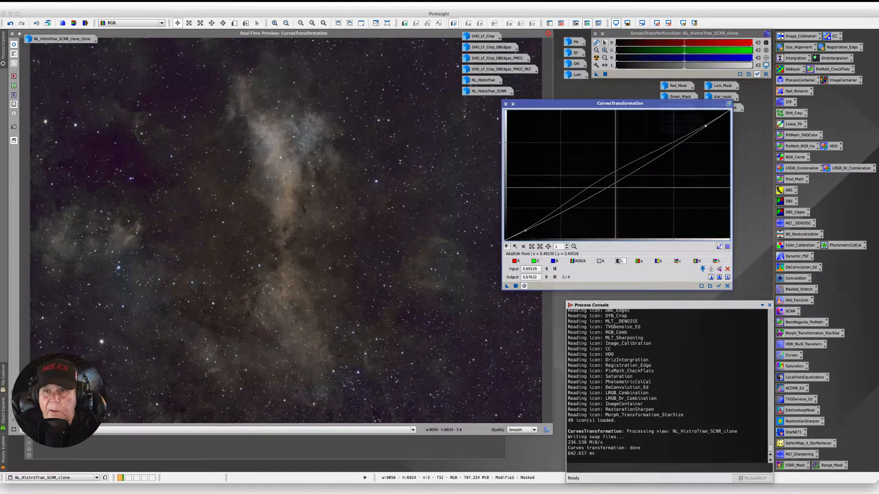
pyautogui.click(611, 183)
pyautogui.moveTo(610, 183); pyautogui.dragTo(605, 176)
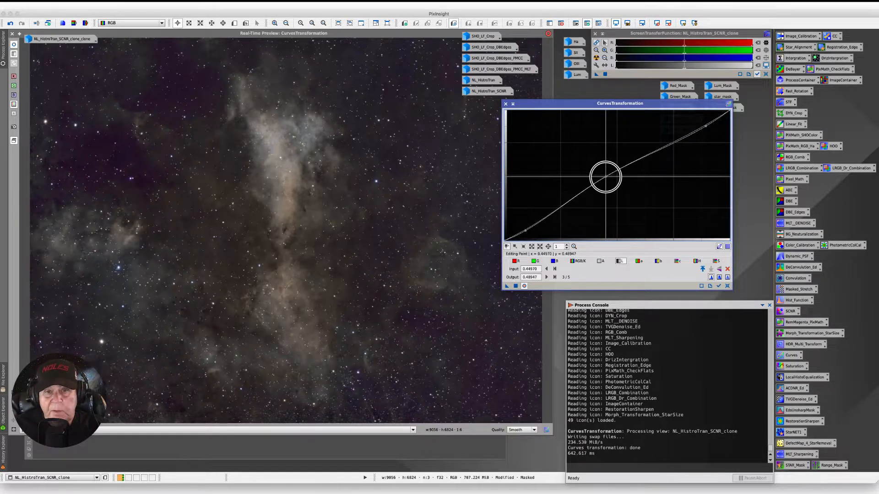
pyautogui.click(516, 286)
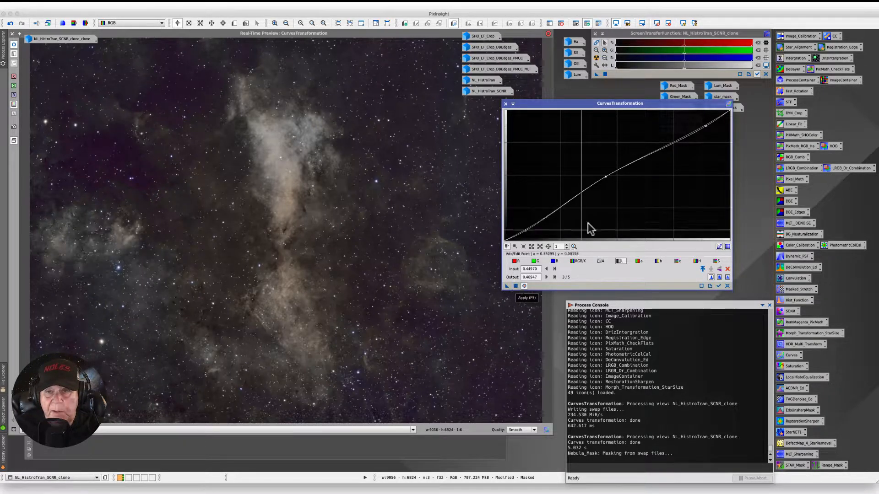
pyautogui.click(727, 286)
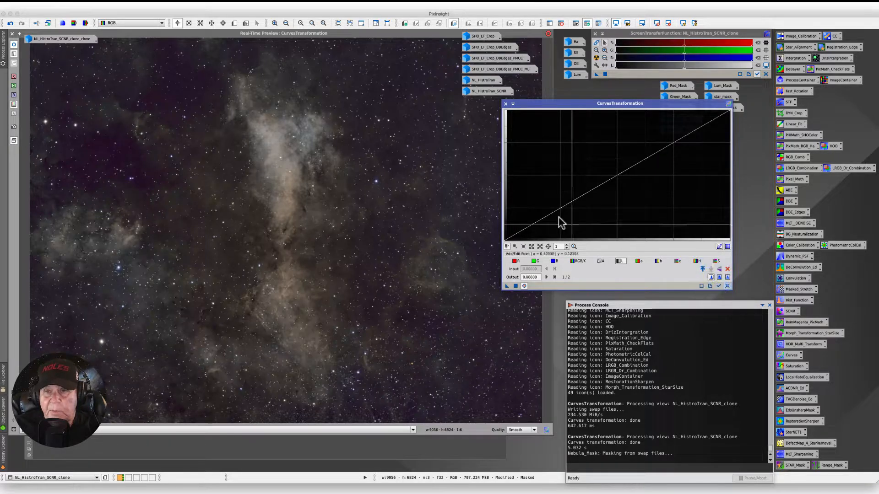
# Step: Shape a subtler RGB/K curve with low and high anchor points and a middle point at about 0.465/0.484
pyautogui.click(578, 261)
pyautogui.click(529, 227)
pyautogui.click(705, 126)
pyautogui.click(610, 177)
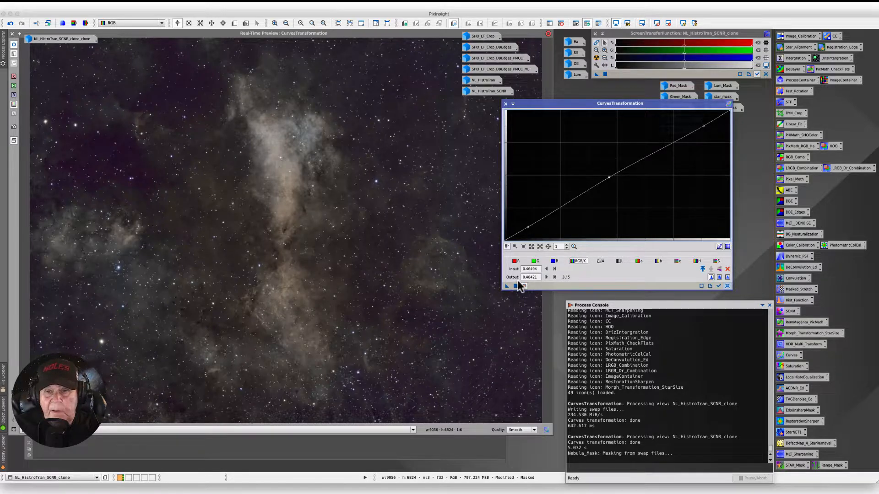
# Step: Shape a slight lightness curve with points at about 0.081/0.074, 0.485/0.495 and near the highlights, apply the curves and reset them
pyautogui.click(617, 261)
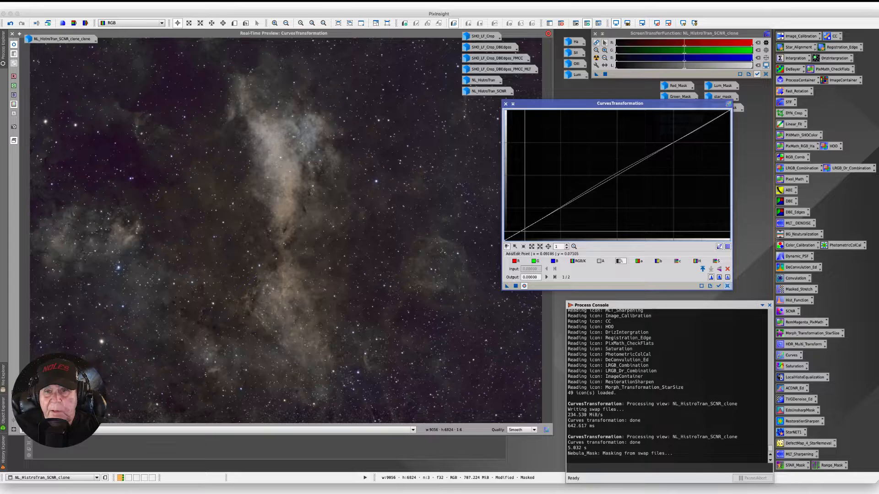
pyautogui.click(523, 231)
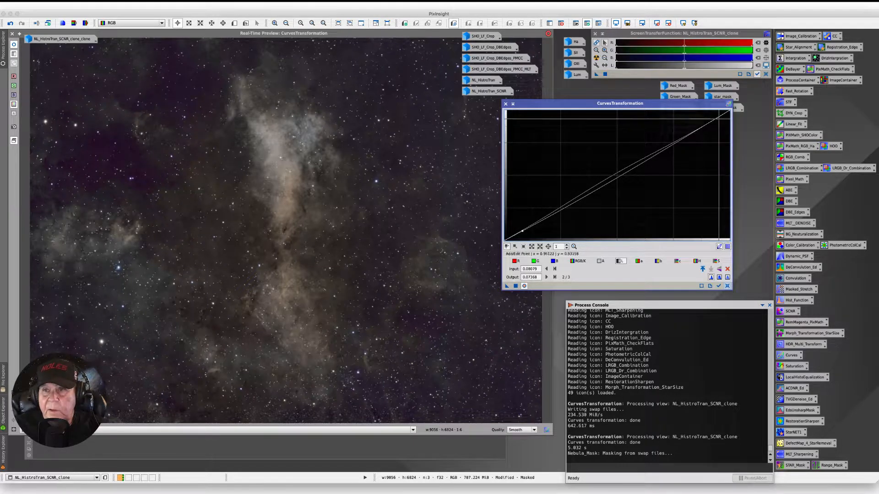
pyautogui.click(716, 118)
pyautogui.click(614, 175)
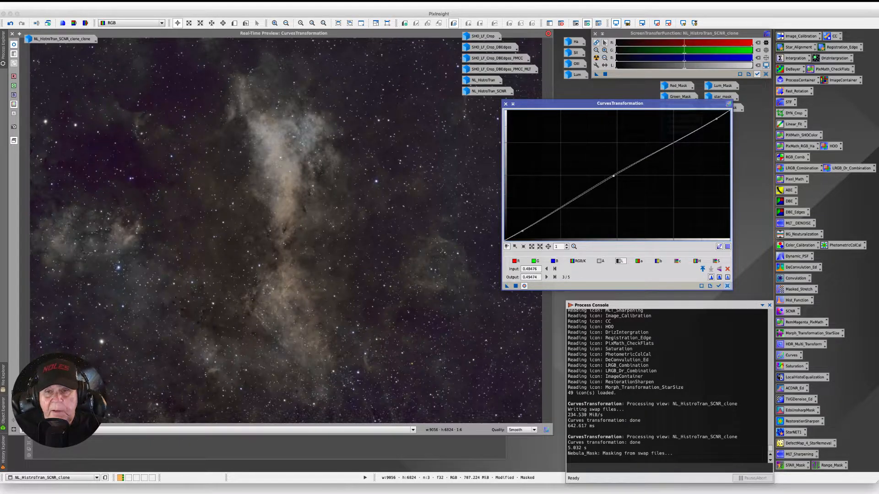
pyautogui.click(516, 286)
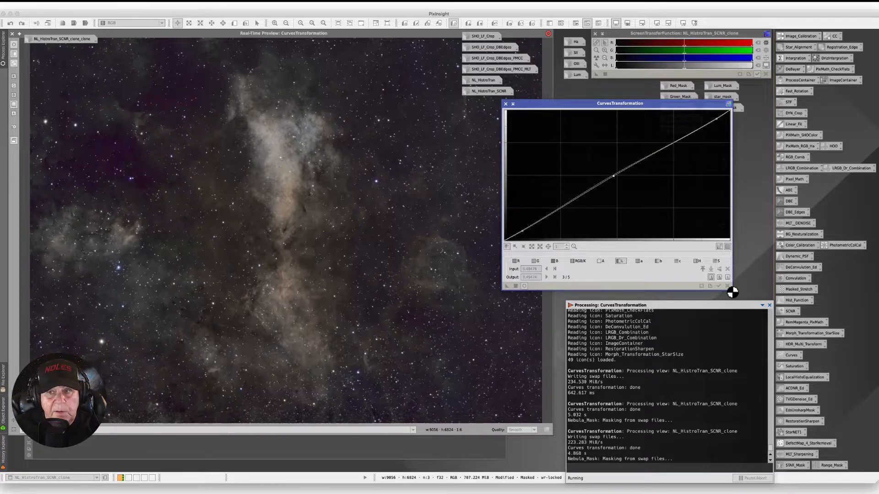
pyautogui.click(727, 286)
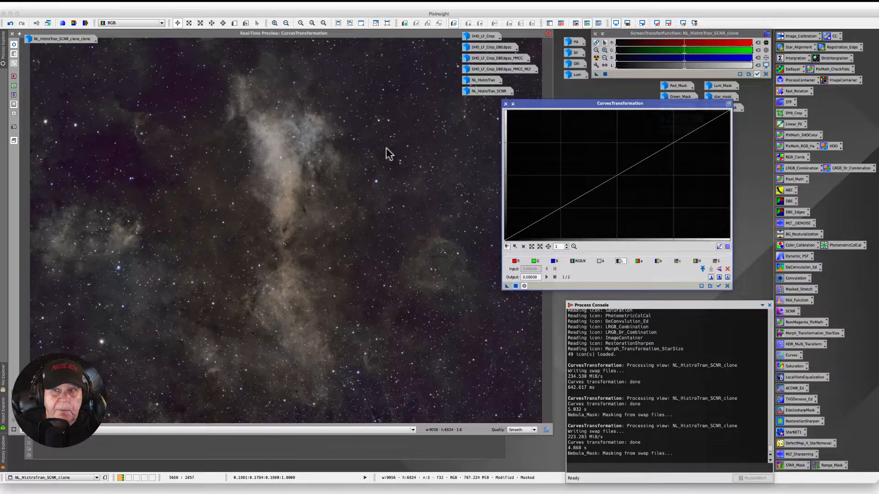
# Step: Raise the saturation curve with a single middle point at about 0.447/0.555 (input/output)
pyautogui.moveTo(543, 105)
pyautogui.mouseDown()
pyautogui.moveTo(554, 122)
pyautogui.moveTo(545, 108)
pyautogui.mouseUp()
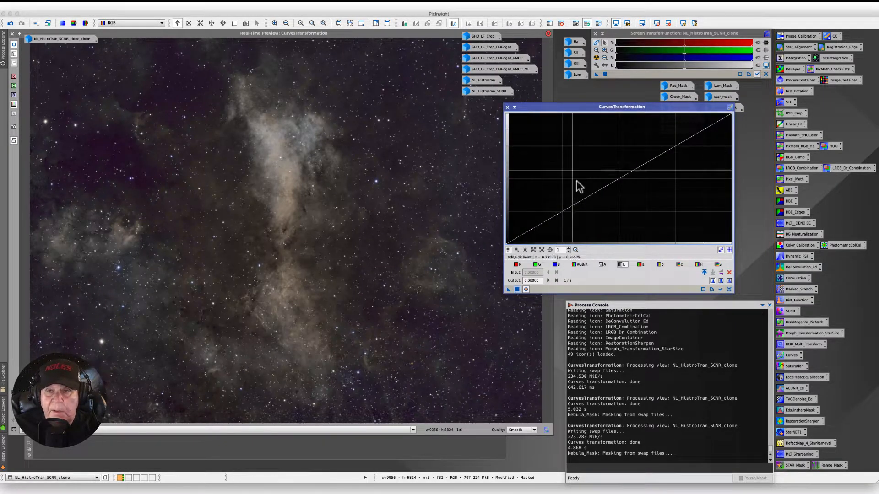
pyautogui.click(719, 264)
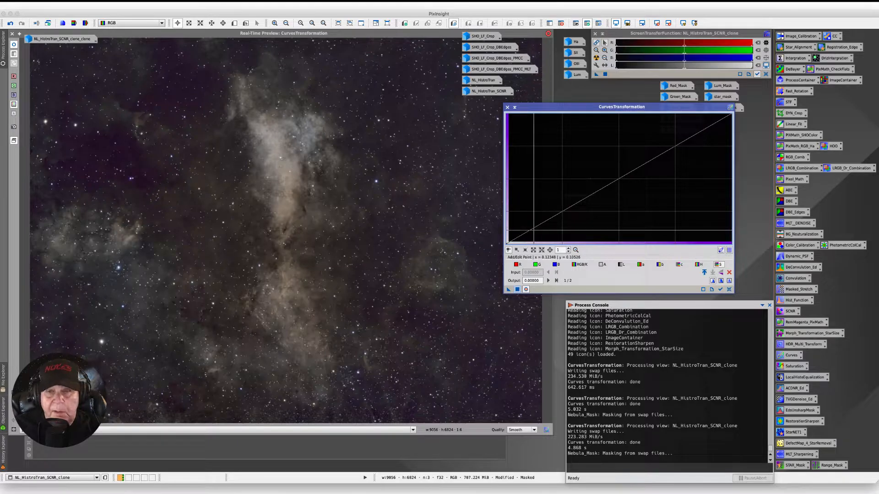
pyautogui.click(613, 180)
pyautogui.moveTo(612, 181); pyautogui.dragTo(606, 172)
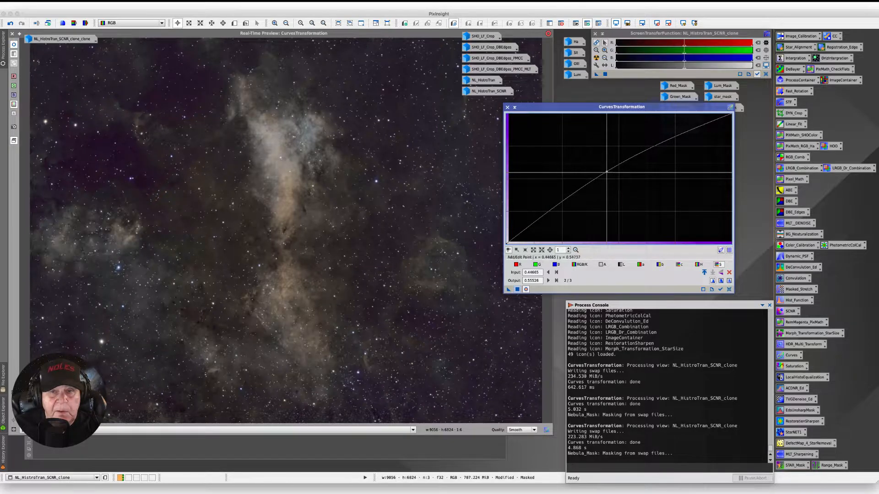
# Step: Apply the saturation curve twice to the masked NL_HistroTran_SCNR_clone, and reset the curve
pyautogui.click(518, 289)
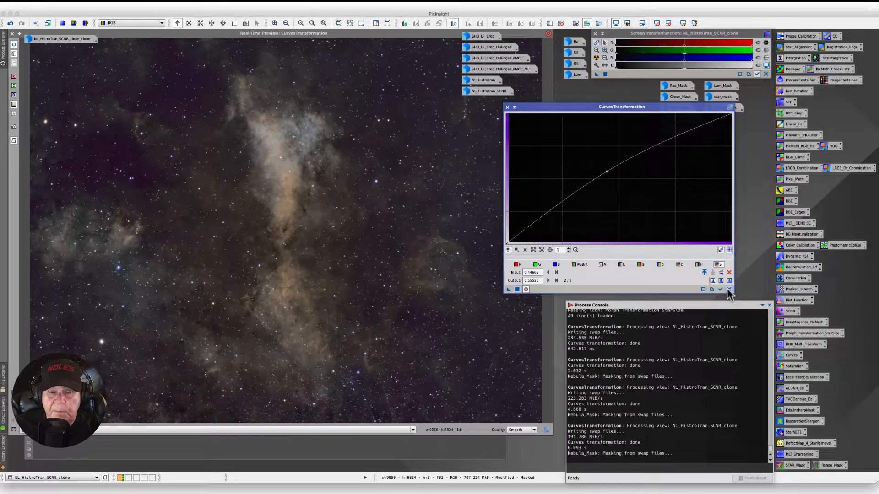
pyautogui.click(517, 290)
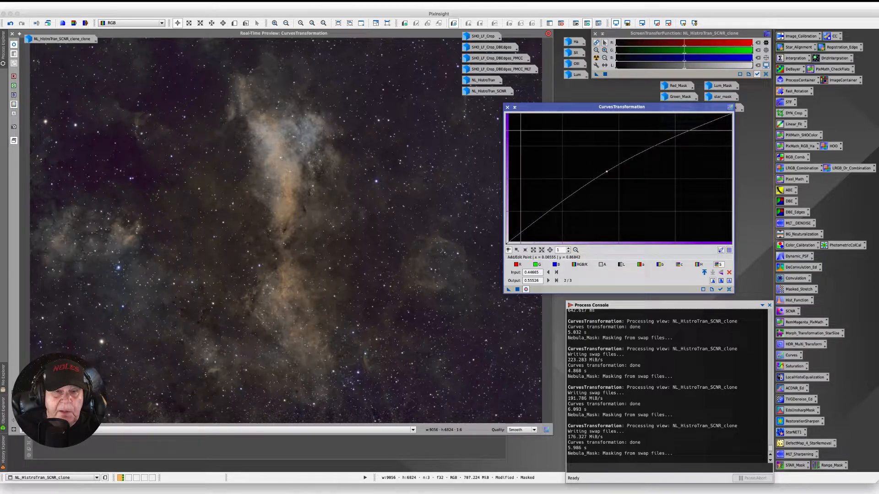
pyautogui.click(728, 289)
# Step: Bend the hue curve slightly below the diagonal in its upper midtones, keeping the curve window clear of the preview
pyautogui.moveTo(545, 112); pyautogui.dragTo(577, 117)
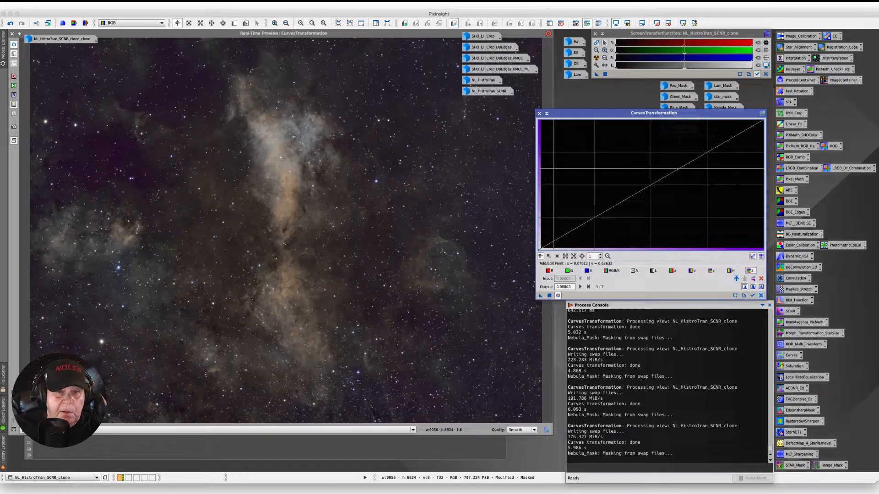
pyautogui.click(730, 272)
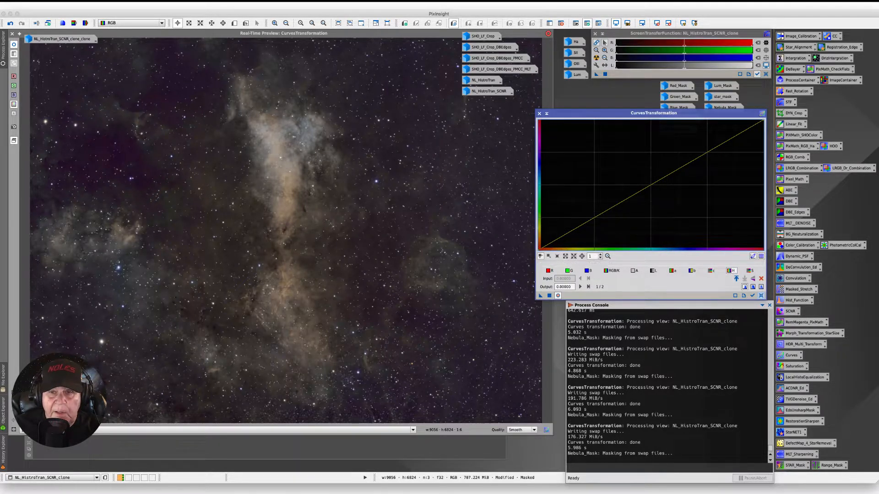
pyautogui.moveTo(647, 188); pyautogui.dragTo(685, 176)
# Step: Shape a slight red-channel curve with points at about 0.098/0.095, 0.495/0.505 and 0.889/0.884 (input/output)
pyautogui.click(549, 270)
pyautogui.click(652, 183)
pyautogui.moveTo(652, 183); pyautogui.dragTo(649, 180)
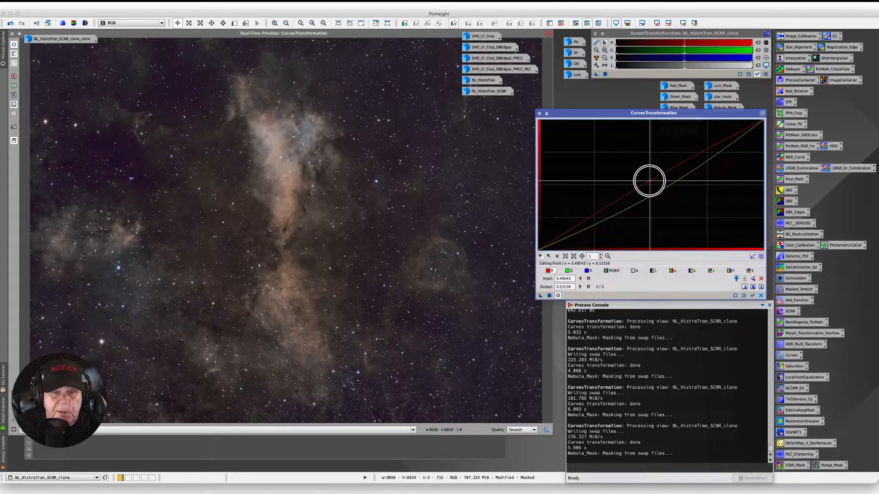
pyautogui.moveTo(649, 181); pyautogui.dragTo(653, 187)
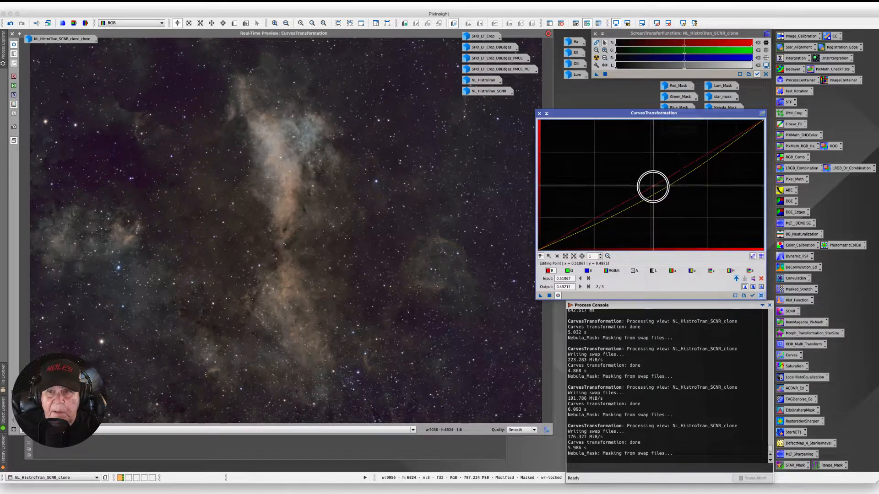
pyautogui.click(560, 237)
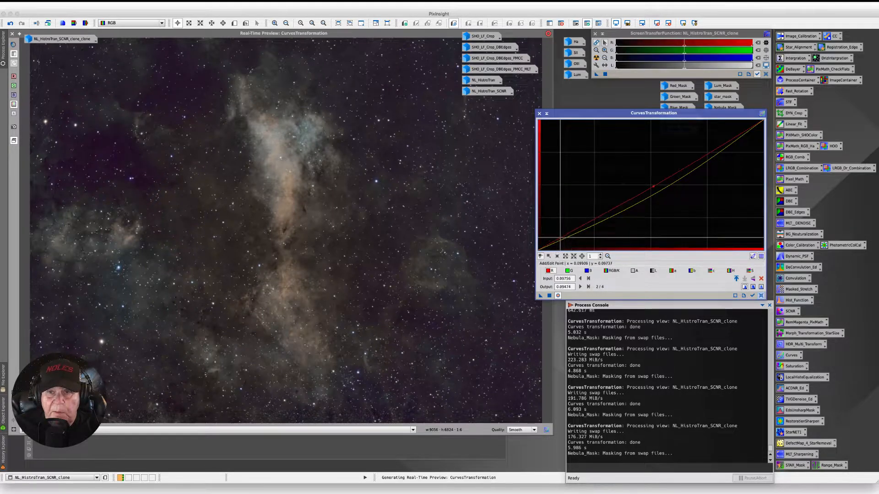
pyautogui.click(738, 135)
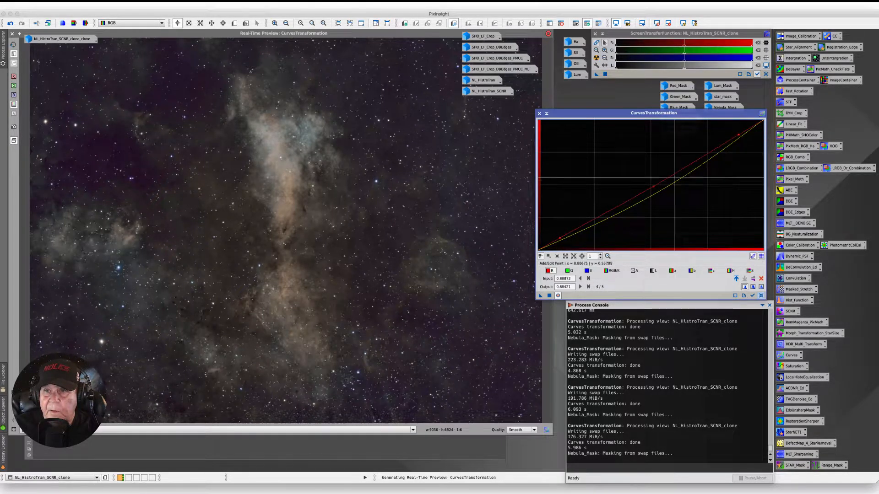
pyautogui.moveTo(653, 186); pyautogui.dragTo(650, 184)
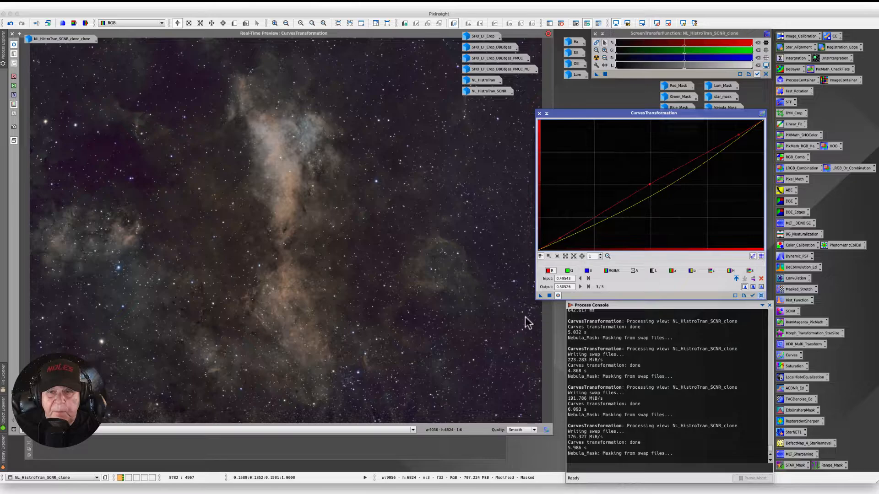
# Step: Apply the hue and red curves to the masked NL_HistroTran_SCNR_clone, reset the curves and close CurvesTransformation
pyautogui.click(549, 295)
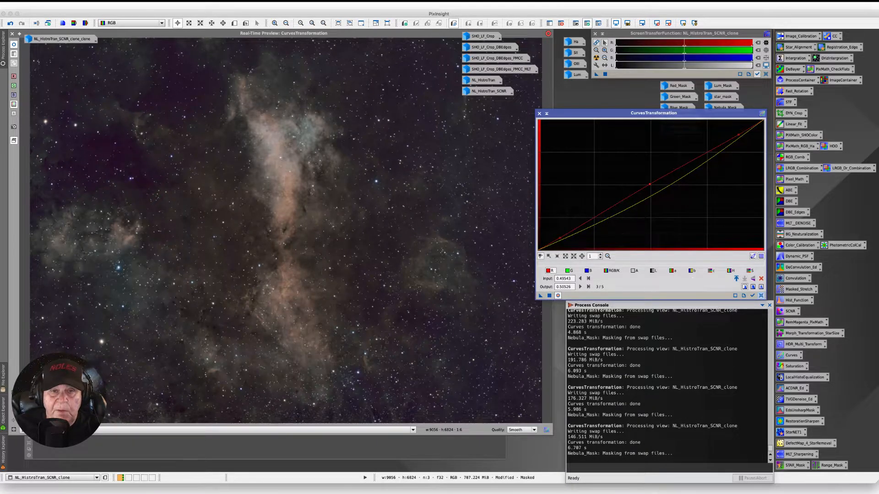
pyautogui.click(760, 295)
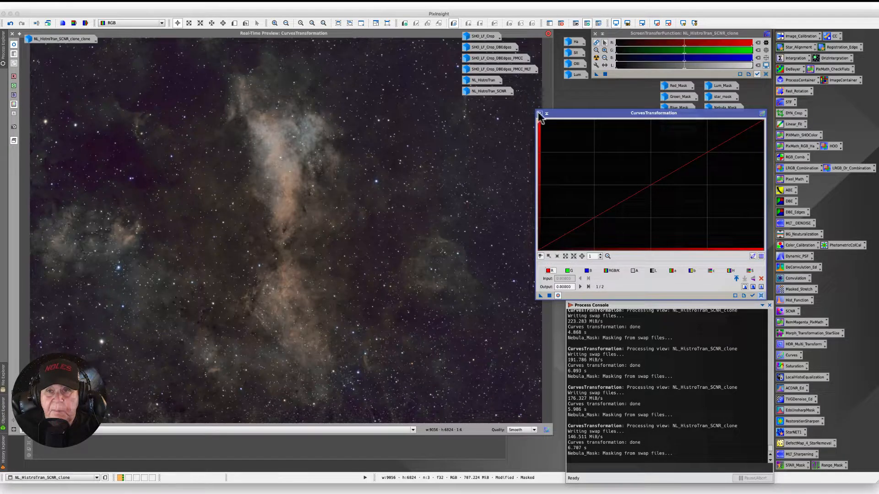
pyautogui.moveTo(574, 117); pyautogui.dragTo(585, 116)
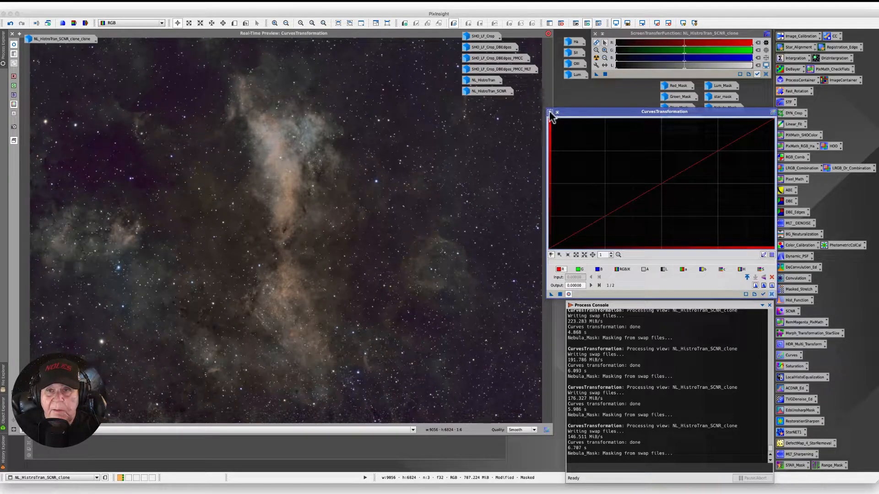
pyautogui.click(550, 112)
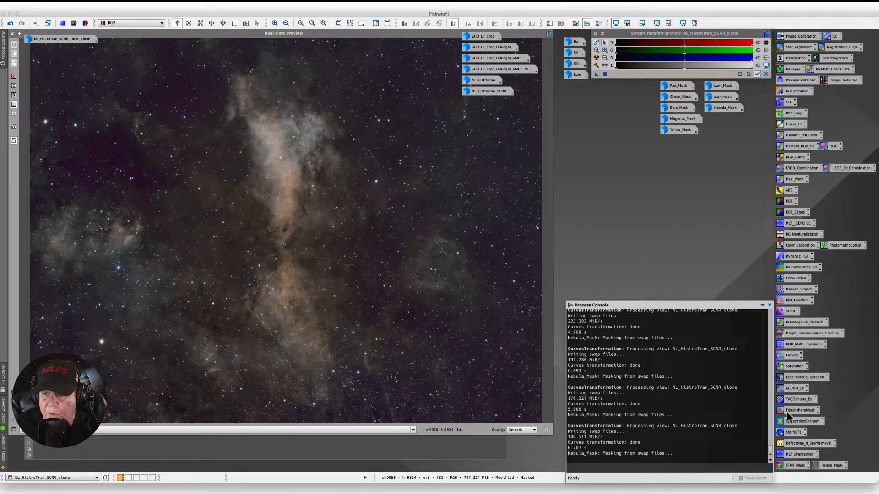
# Step: Open the saved ColorSaturation process with its real-time preview, keeping its window clear of the main nebula
pyautogui.doubleClick(788, 367)
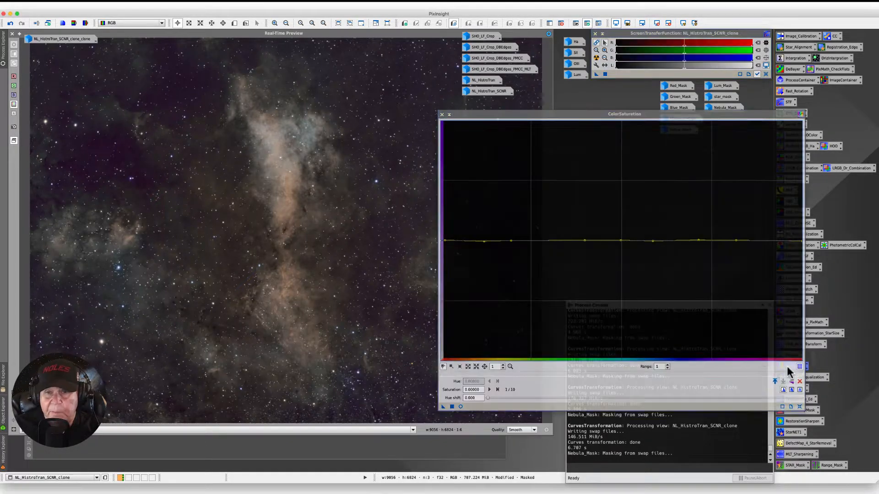
pyautogui.moveTo(548, 115); pyautogui.dragTo(489, 99)
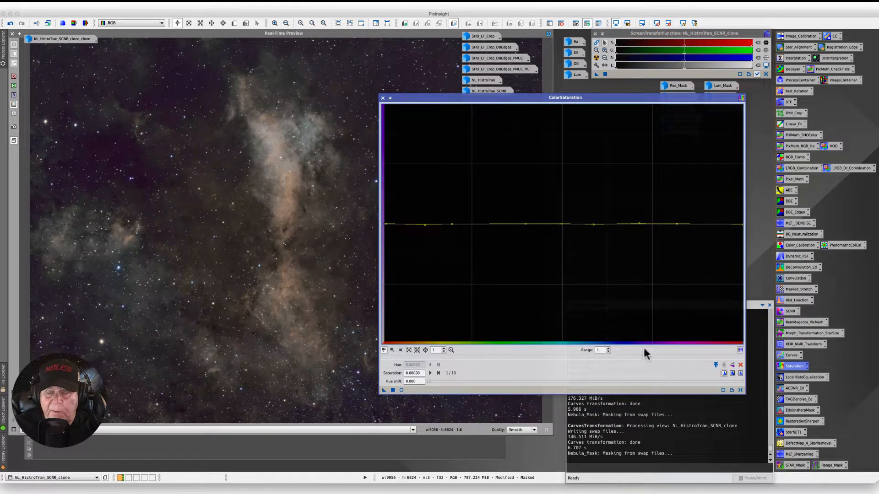
pyautogui.moveTo(462, 101); pyautogui.dragTo(458, 33)
pyautogui.click(19, 35)
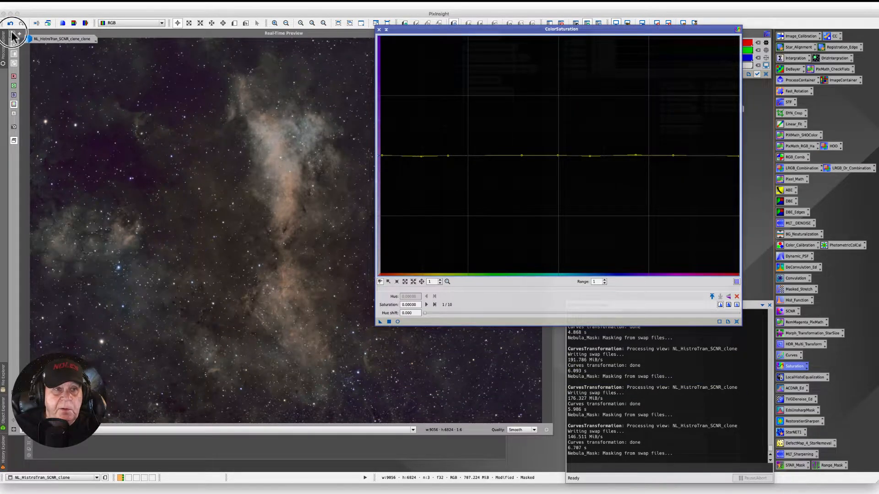
pyautogui.click(397, 322)
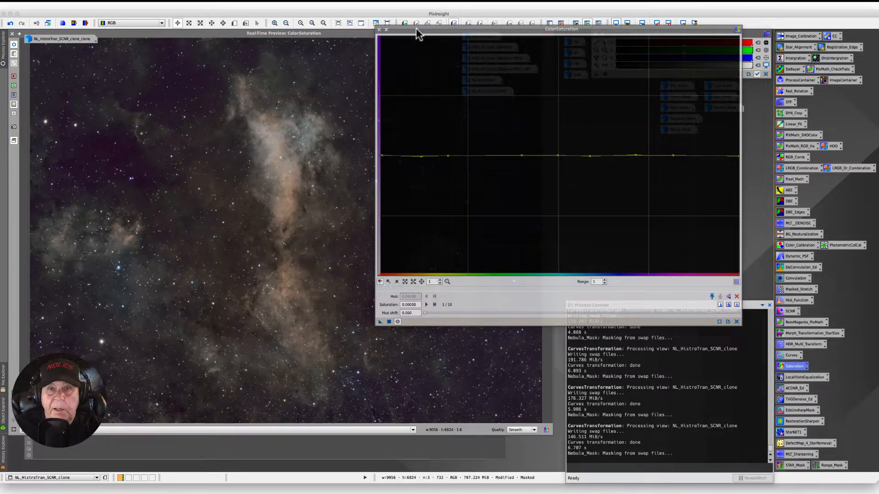
pyautogui.moveTo(417, 33); pyautogui.dragTo(435, 46)
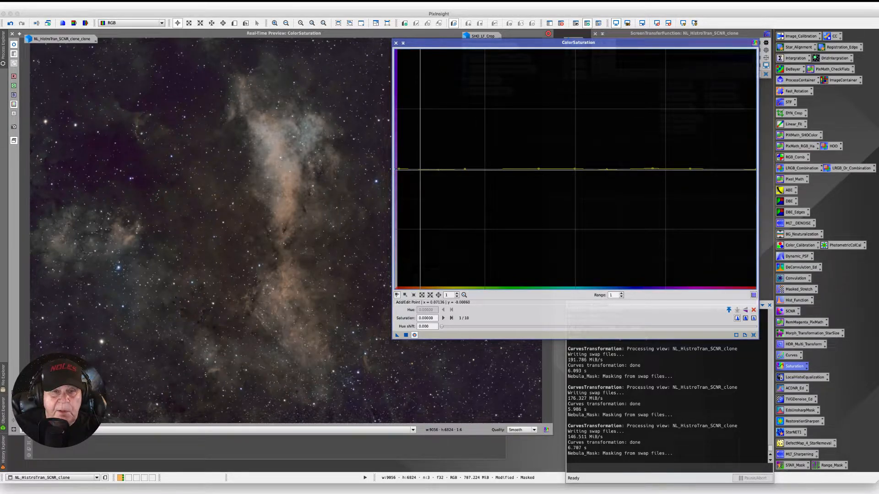
# Step: Raise the colour saturation to about 0.453 at orange hue 0.061 and about 0.395 at red-magenta hue 0.971
pyautogui.moveTo(424, 169); pyautogui.dragTo(416, 68)
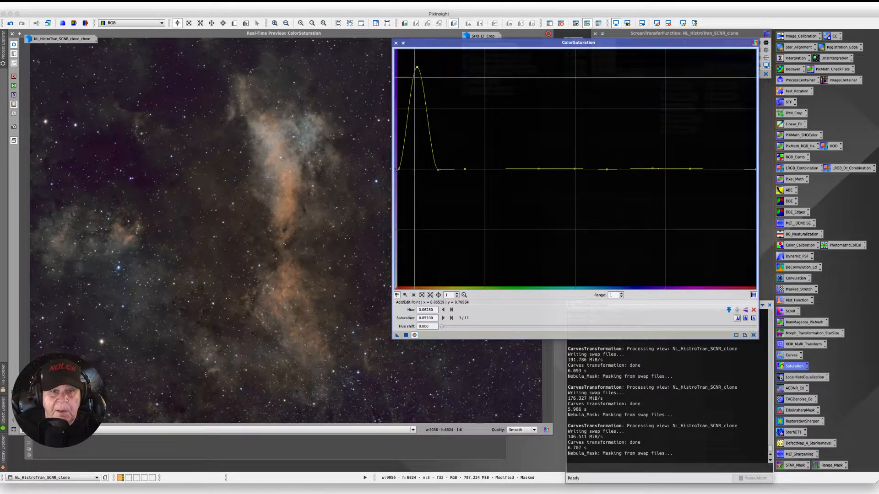
pyautogui.moveTo(417, 68); pyautogui.dragTo(416, 114)
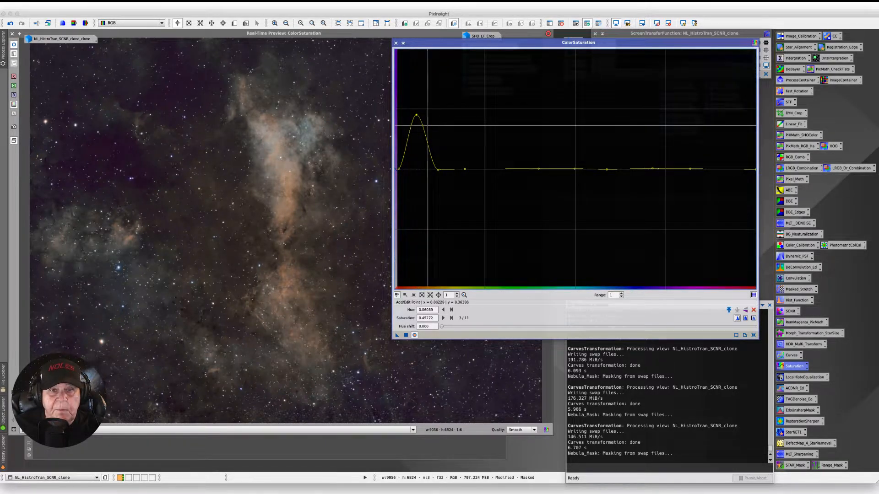
pyautogui.click(743, 169)
pyautogui.moveTo(743, 169); pyautogui.dragTo(745, 121)
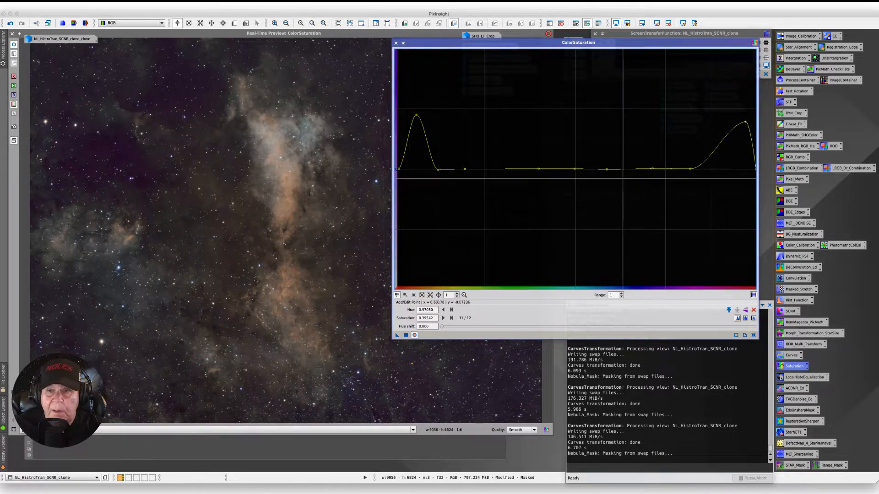
# Step: Raise the blue saturation to about 0.648 at hue 0.699, and lower the orange and red-magenta peaks to about 0.321
pyautogui.click(652, 168)
pyautogui.moveTo(652, 168); pyautogui.dragTo(645, 68)
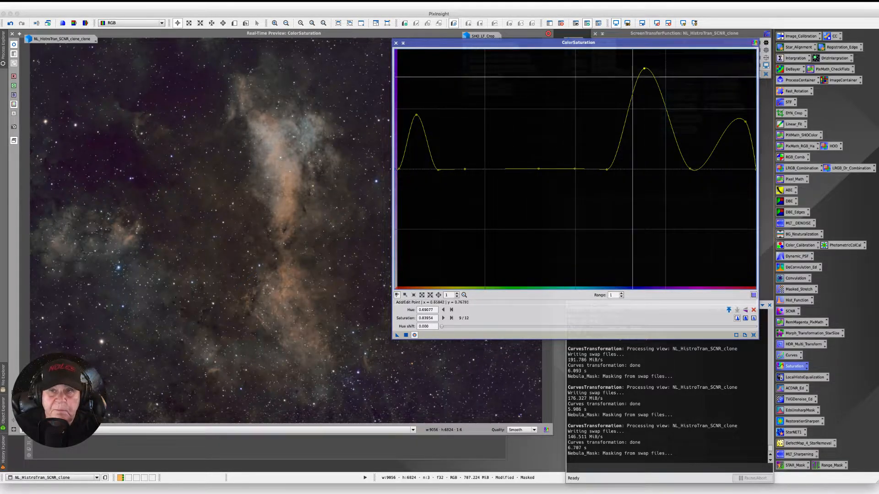
pyautogui.moveTo(644, 68); pyautogui.dragTo(647, 92)
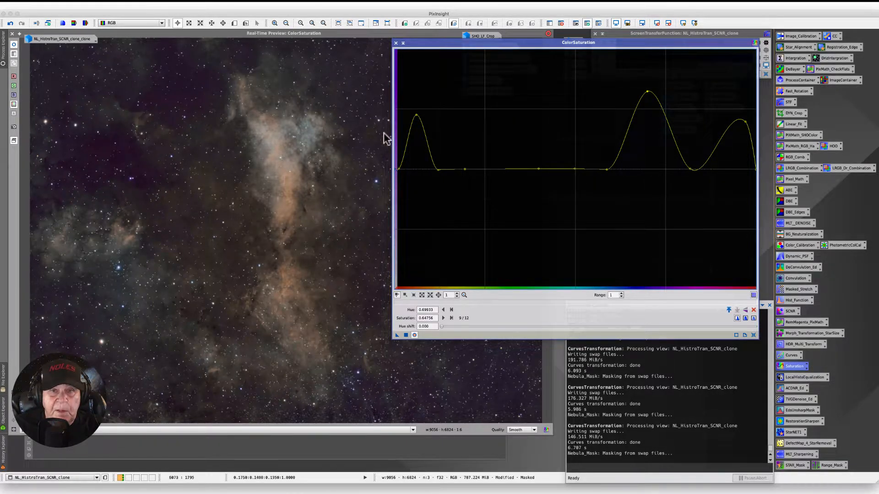
pyautogui.moveTo(417, 114); pyautogui.dragTo(417, 131)
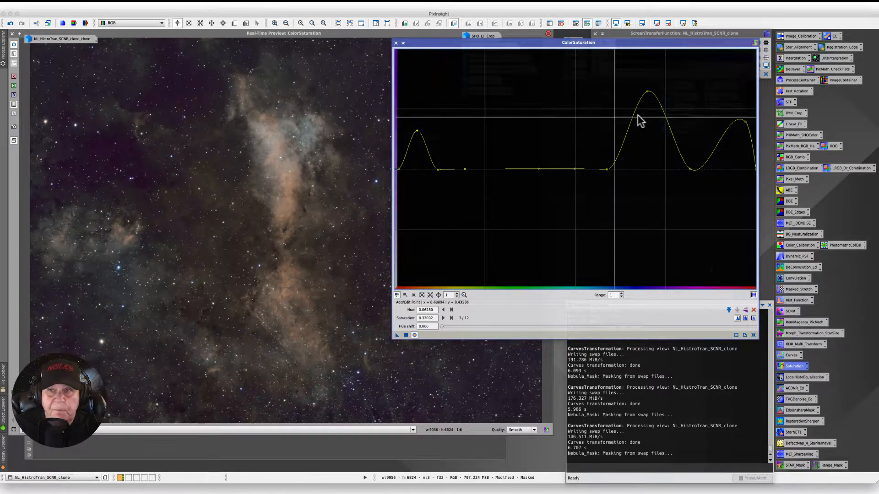
pyautogui.moveTo(740, 120); pyautogui.dragTo(743, 130)
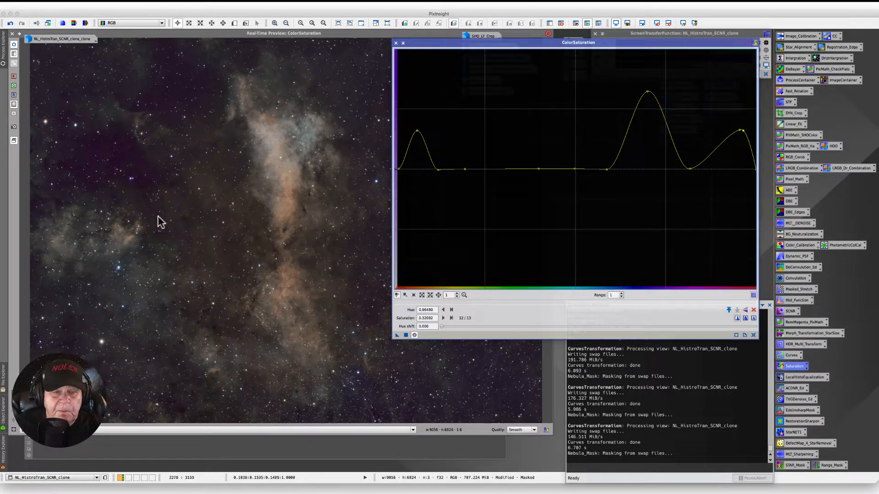
# Step: Apply ColorSaturation to the masked NL_HistroTran_SCNR_clone, and close both the process and the real-time preview
pyautogui.click(405, 335)
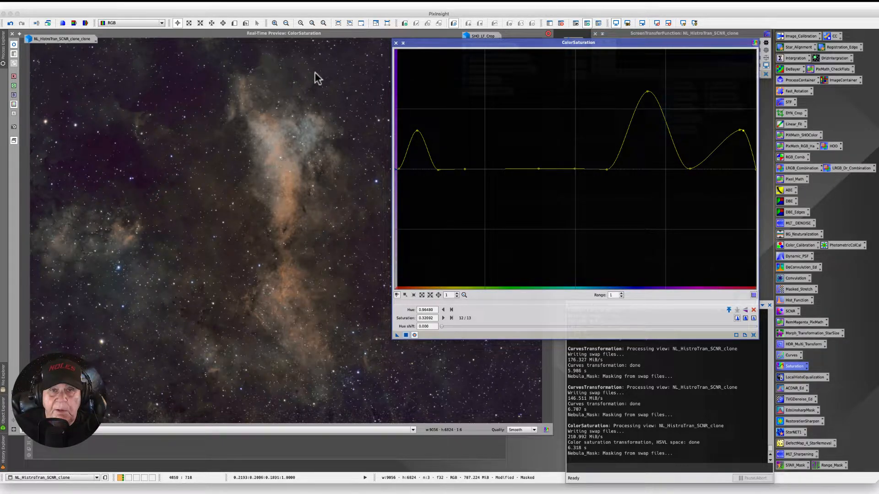
pyautogui.click(396, 42)
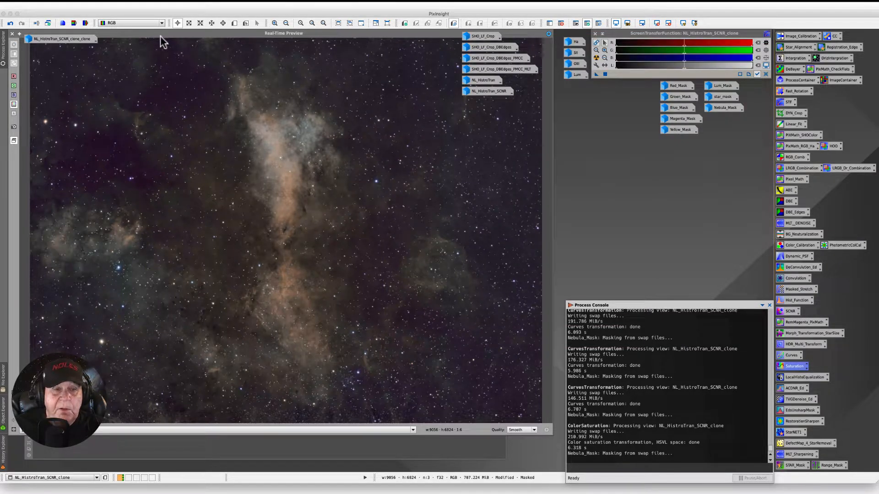
pyautogui.moveTo(159, 34); pyautogui.dragTo(183, 56)
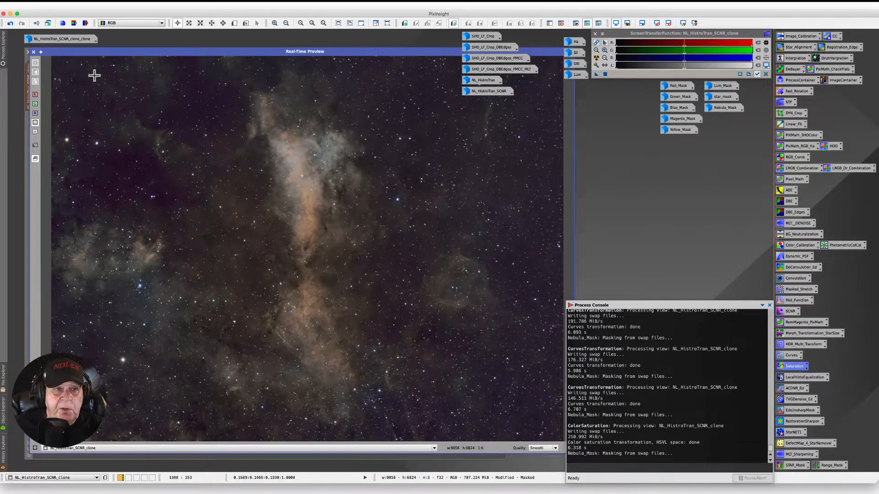
pyautogui.click(33, 52)
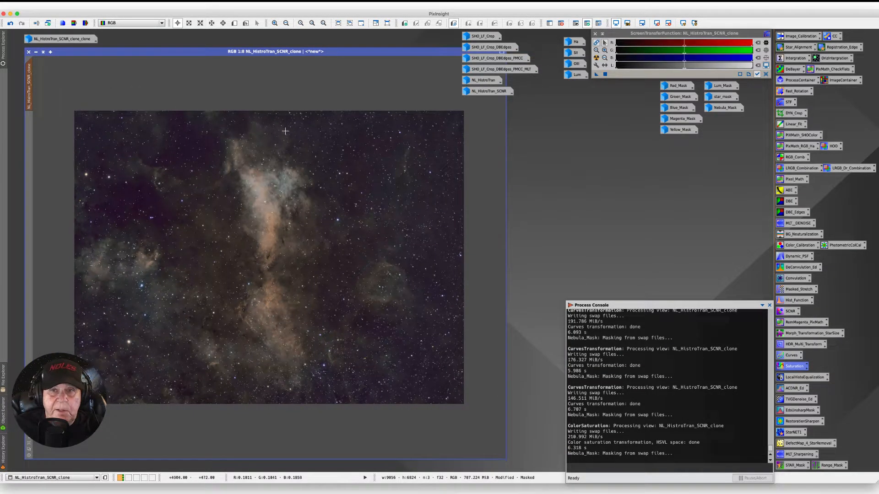
# Step: Inspect the nebula structure in the Lum image and minimise it again
pyautogui.doubleClick(572, 75)
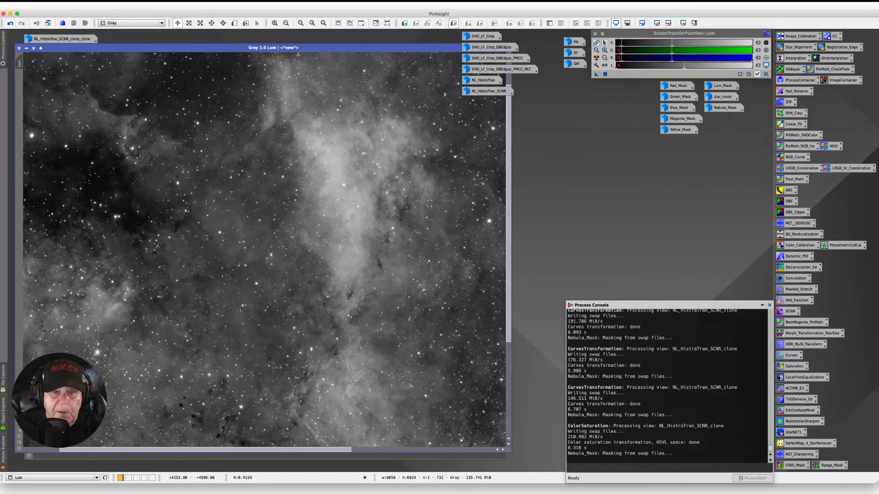
pyautogui.scroll(-2, 307, 296)
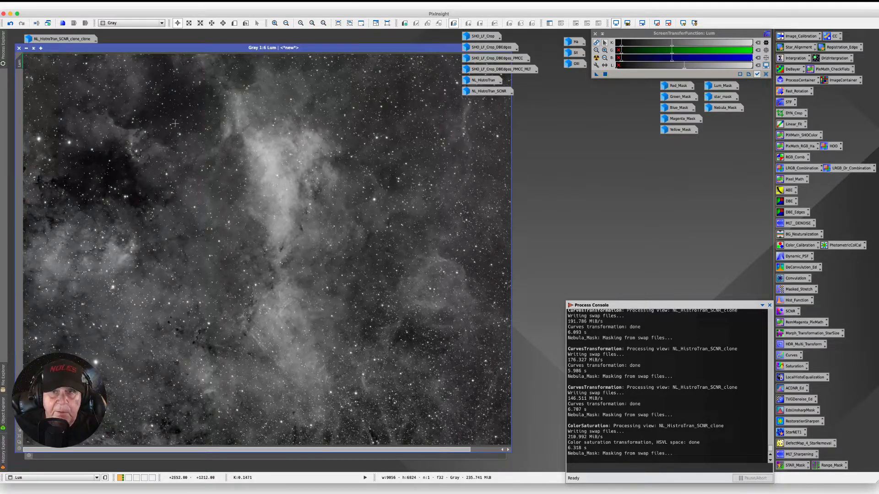
pyautogui.click(26, 48)
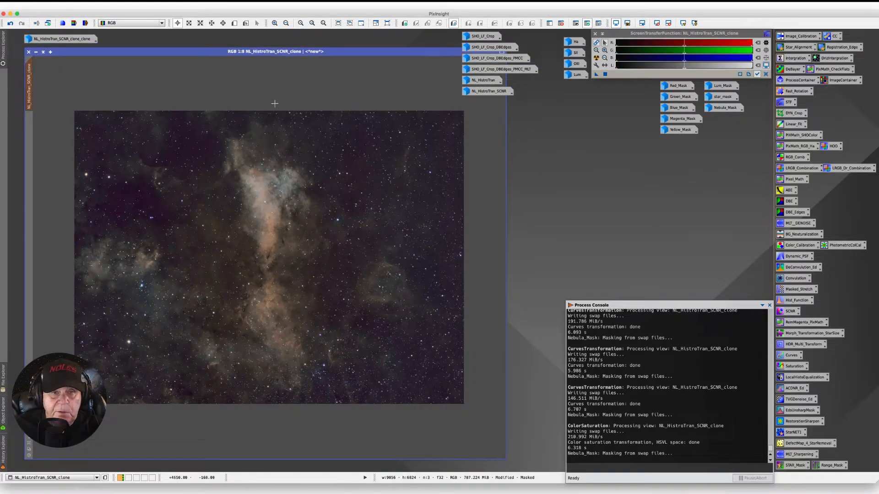
# Step: Replace the nebula mask on NL_HistroTran_SCNR_clone with Yellow_Mask, and minimise the mask image
pyautogui.moveTo(204, 51); pyautogui.dragTo(221, 57)
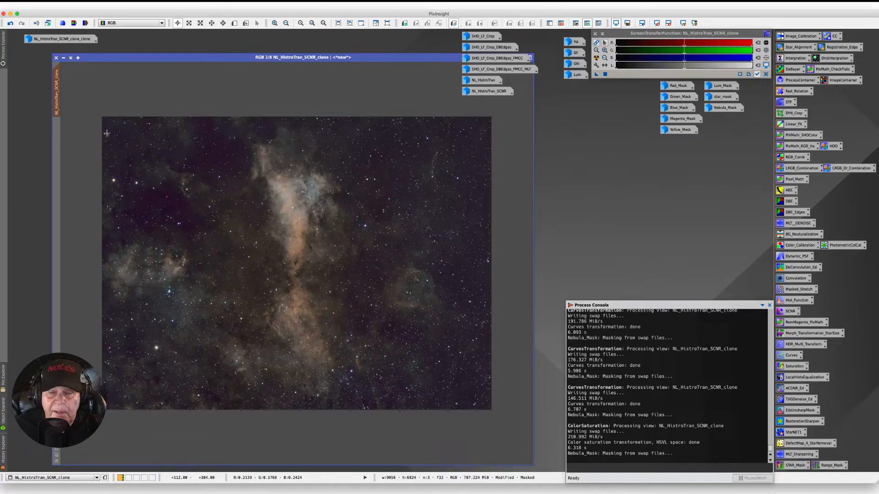
pyautogui.click(143, 5)
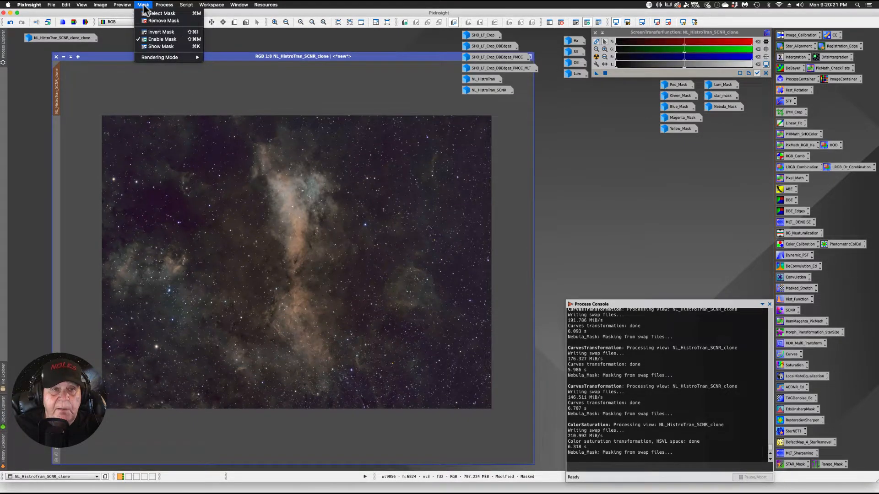
pyautogui.click(164, 21)
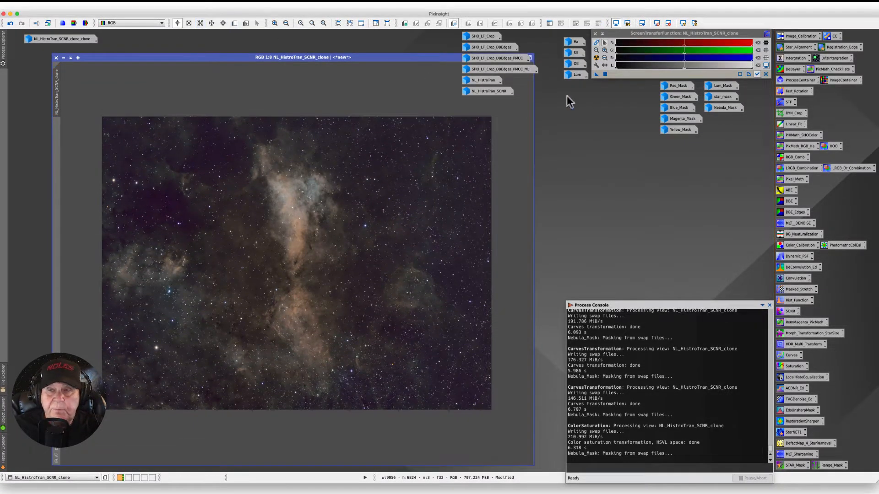
pyautogui.doubleClick(670, 131)
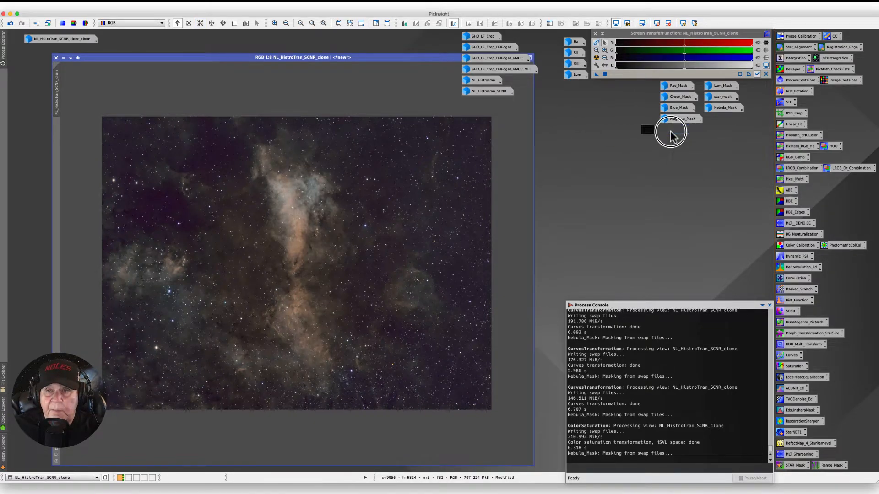
pyautogui.moveTo(252, 111); pyautogui.dragTo(501, 95)
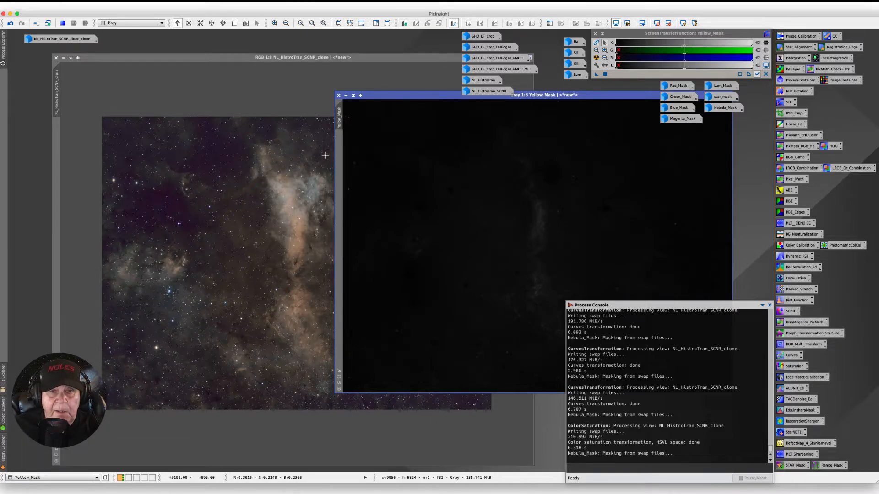
pyautogui.moveTo(338, 118); pyautogui.dragTo(56, 151)
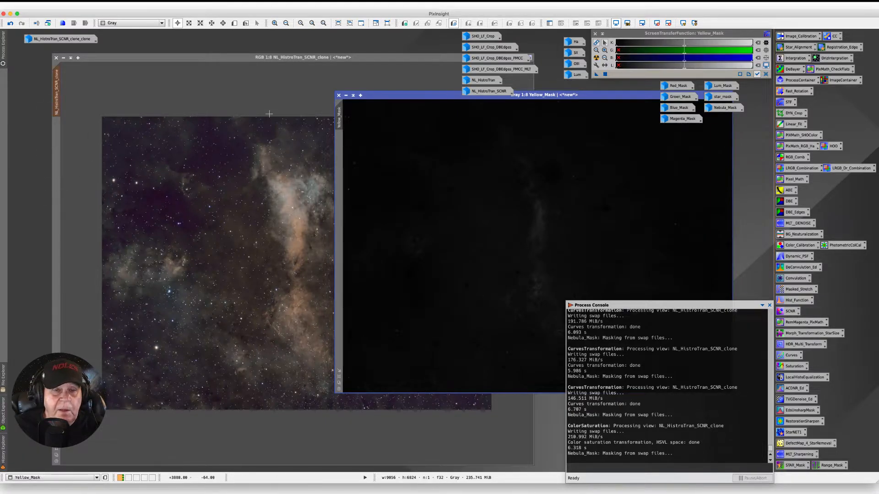
pyautogui.click(346, 95)
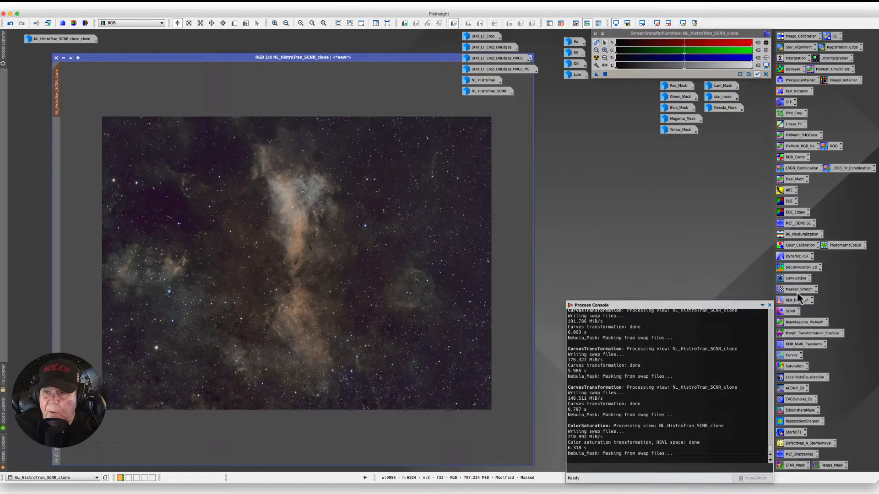
# Step: Open CurvesTransformation with its real-time preview and lift the chrominance curve to about 0.48 at input 0.45
pyautogui.doubleClick(781, 355)
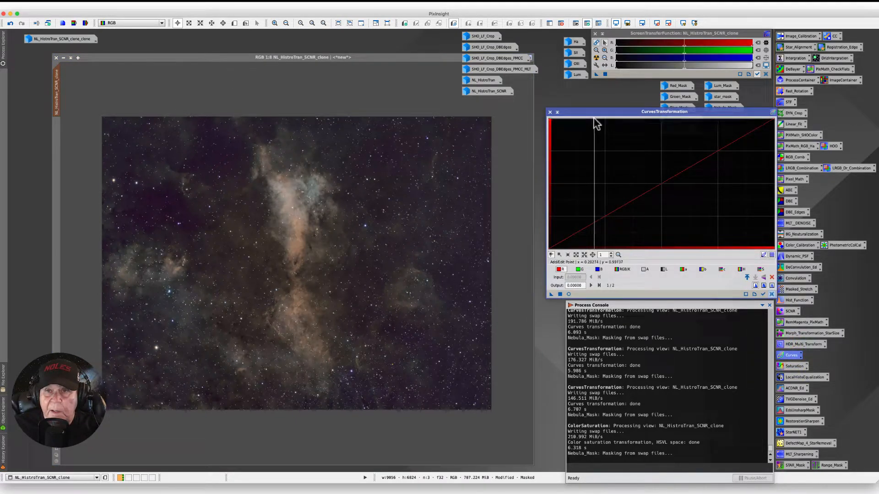
pyautogui.moveTo(583, 114); pyautogui.dragTo(457, 109)
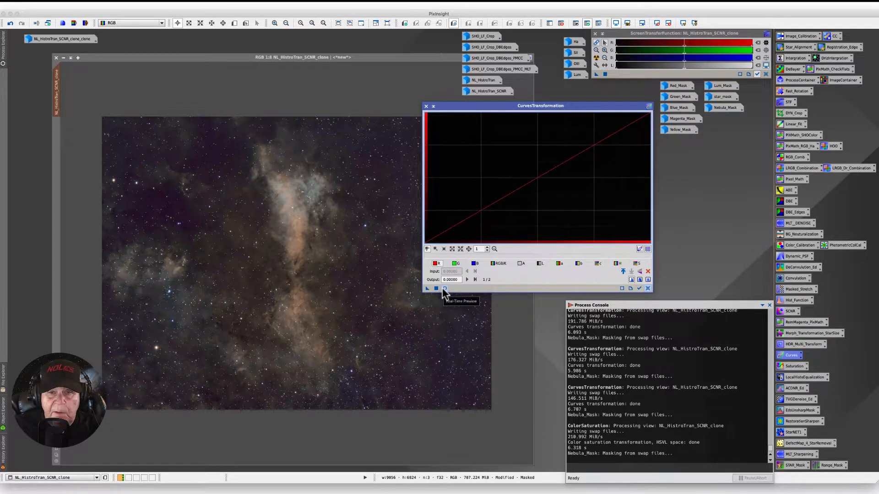
pyautogui.click(444, 289)
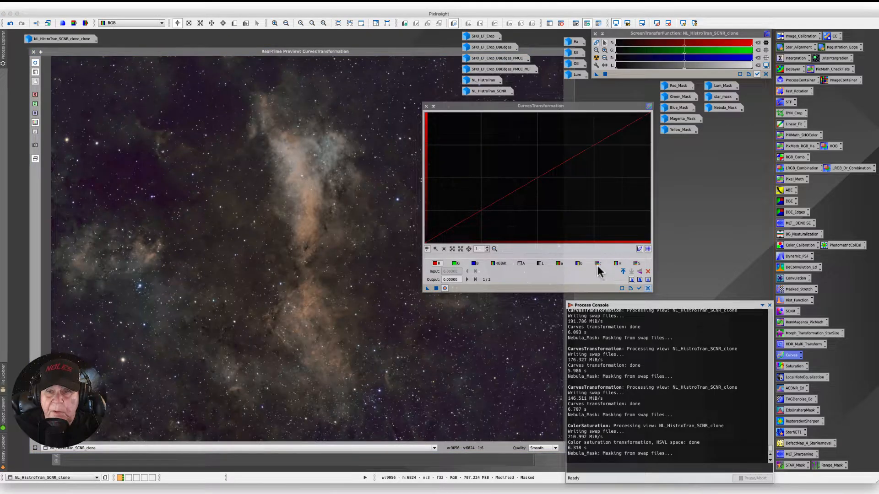
pyautogui.click(598, 264)
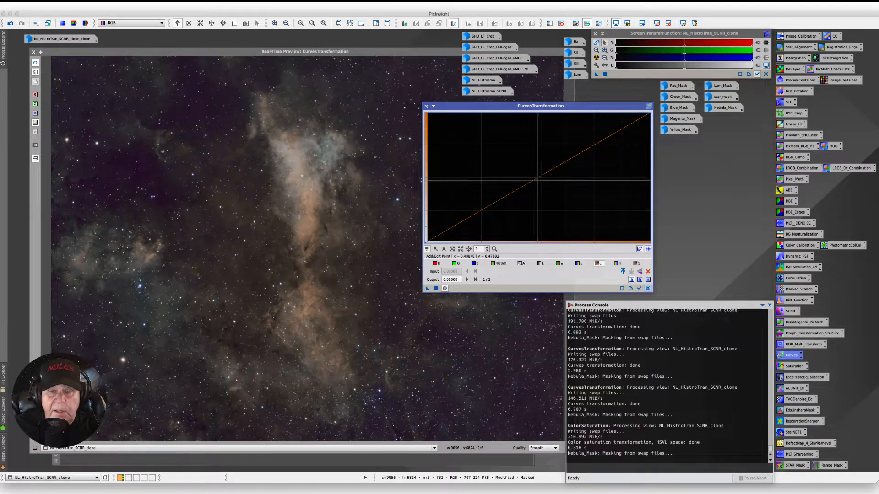
pyautogui.click(533, 178)
pyautogui.moveTo(534, 178)
pyautogui.mouseDown()
pyautogui.moveTo(502, 141)
pyautogui.moveTo(568, 233)
pyautogui.moveTo(520, 159)
pyautogui.moveTo(526, 179)
pyautogui.mouseUp()
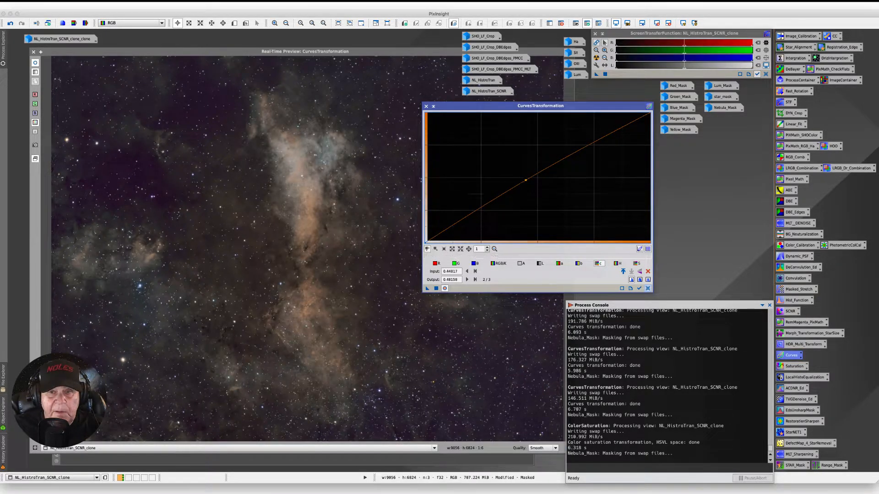
# Step: Raise the RGB/K curve to about 0.53 at input 0.46, and the saturation curve to about 0.53 at input 0.48
pyautogui.click(498, 264)
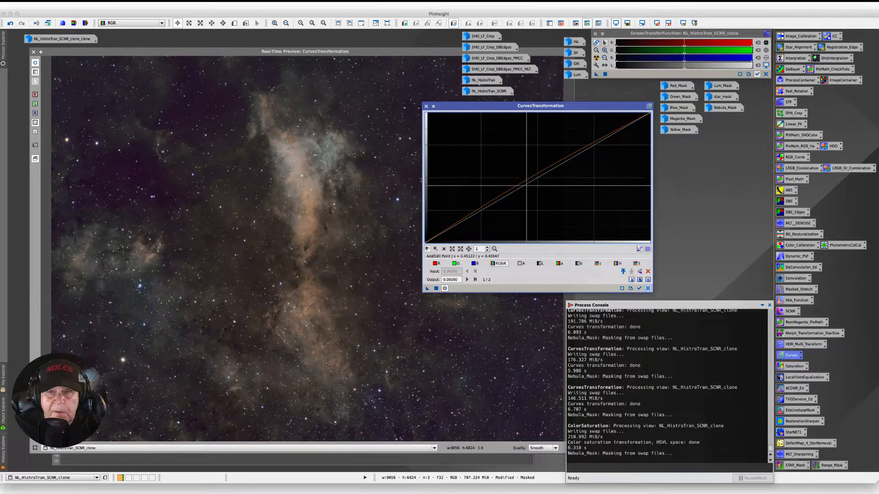
pyautogui.moveTo(526, 186); pyautogui.dragTo(527, 173)
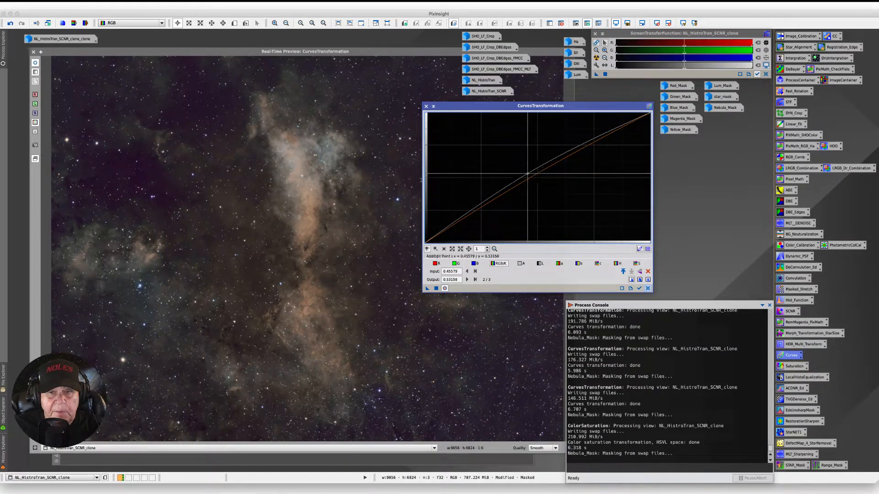
pyautogui.click(636, 264)
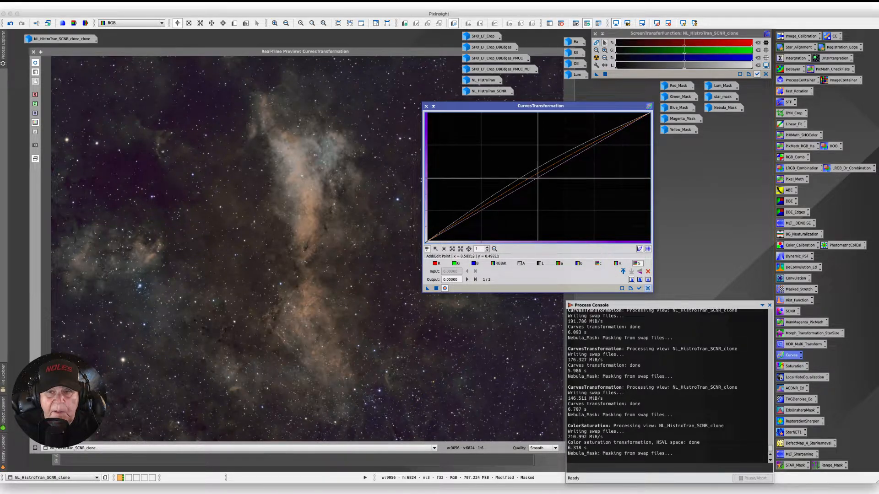
pyautogui.moveTo(537, 179); pyautogui.dragTo(533, 174)
# Step: Apply the curves to the masked NL_HistroTran_SCNR_clone, reset CurvesTransformation, and close both the process and the real-time preview
pyautogui.click(436, 288)
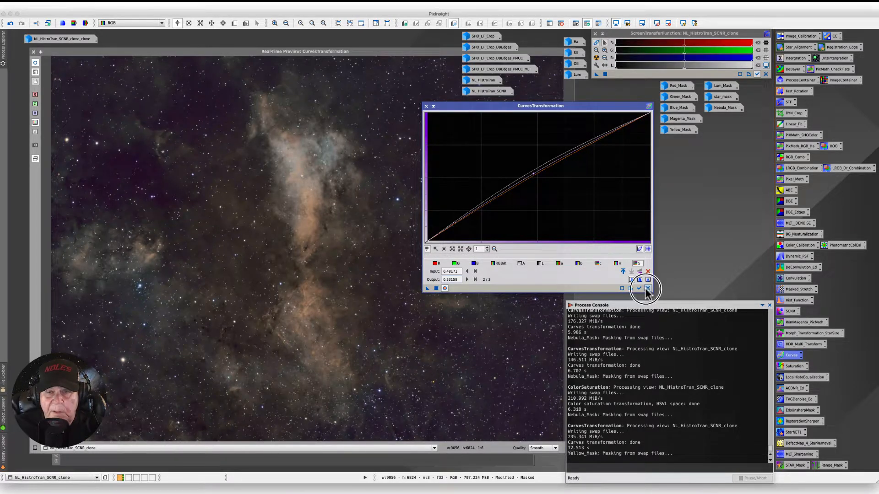
pyautogui.click(648, 289)
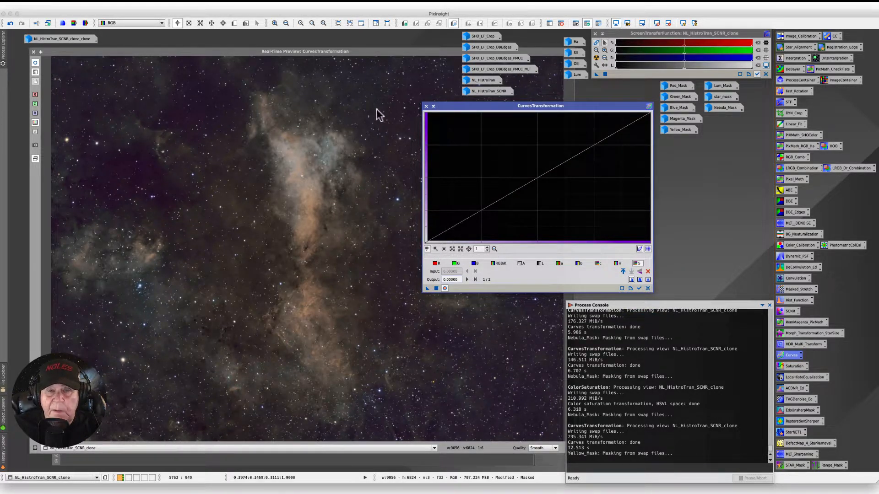
pyautogui.click(426, 107)
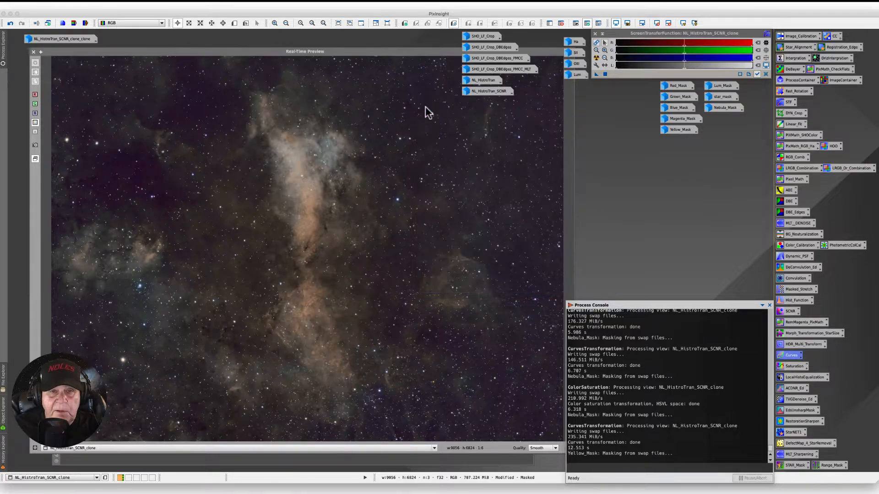
pyautogui.click(34, 52)
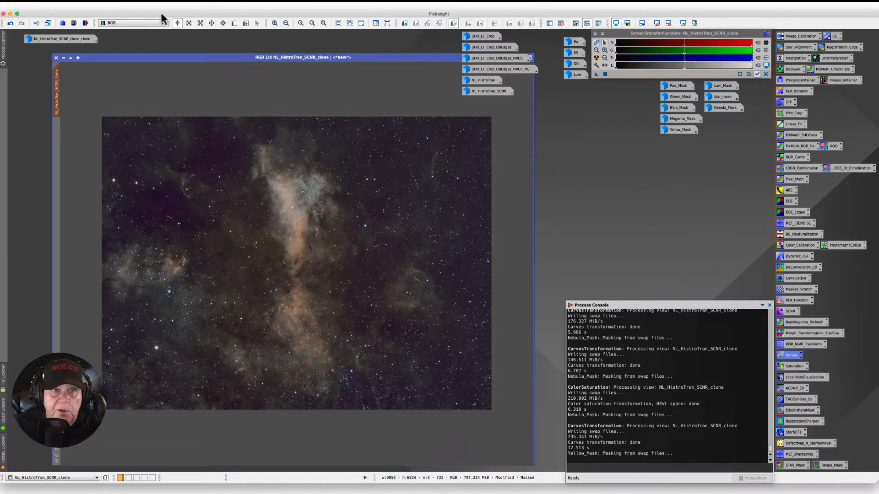
pyautogui.click(186, 5)
pyautogui.moveTo(204, 85)
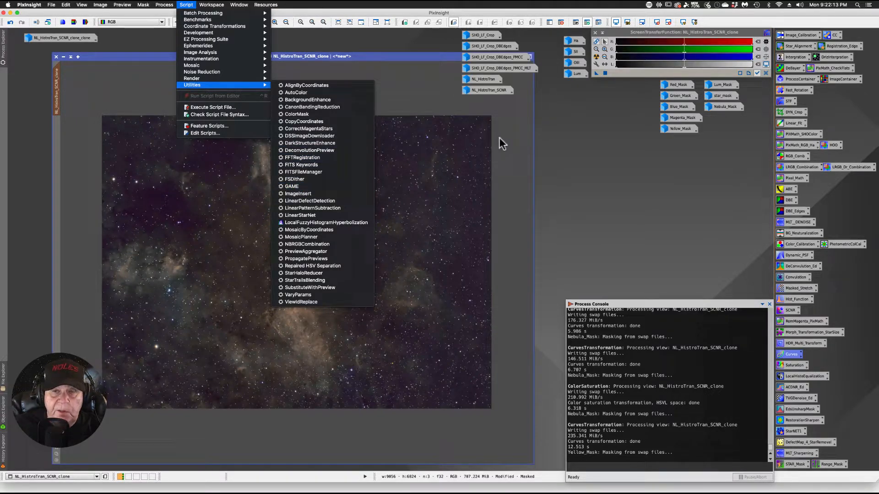
pyautogui.click(111, 84)
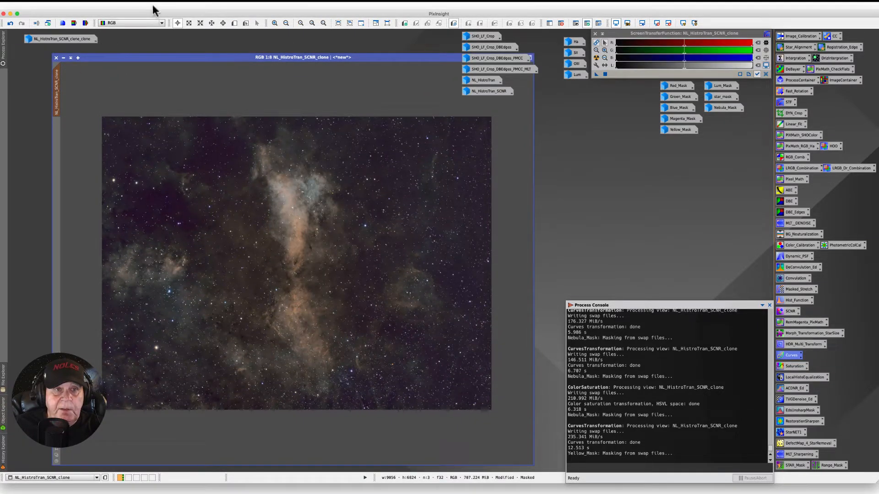
# Step: Remove the mask from NL_HistroTran_SCNR_clone and save the project, overwriting IC1318.pxiproject
pyautogui.click(155, 5)
pyautogui.click(158, 27)
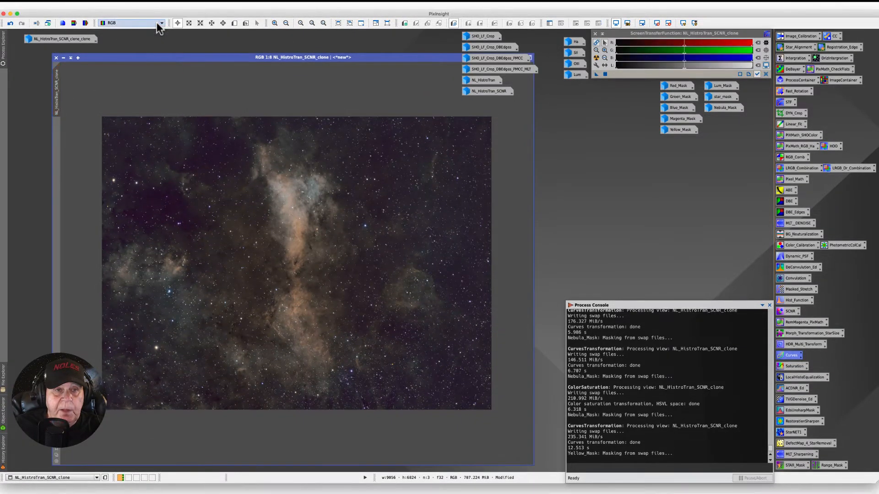
pyautogui.click(50, 5)
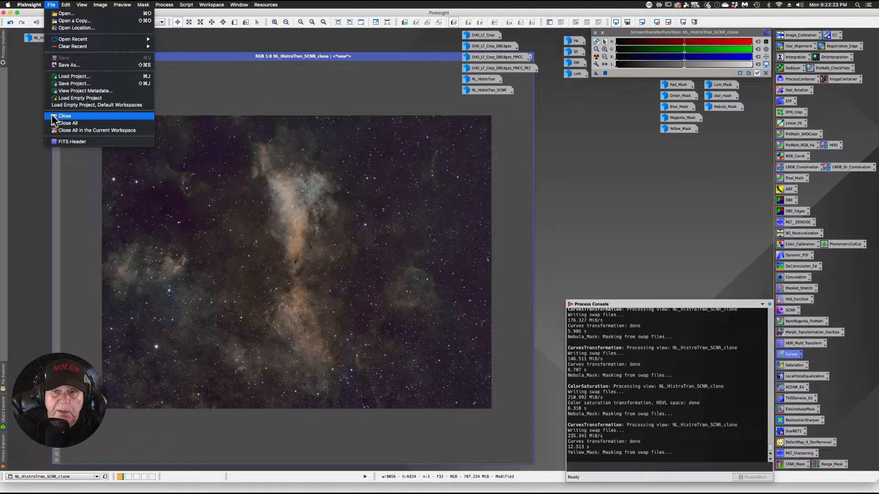
pyautogui.click(69, 91)
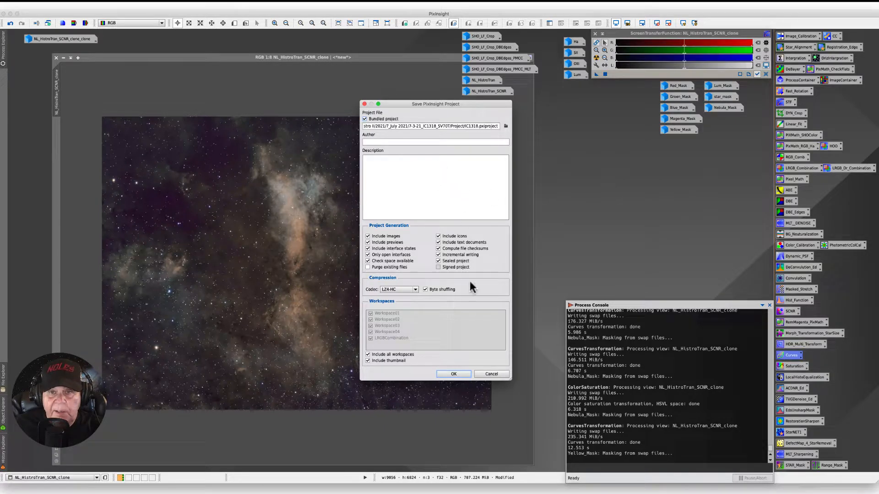
pyautogui.click(452, 375)
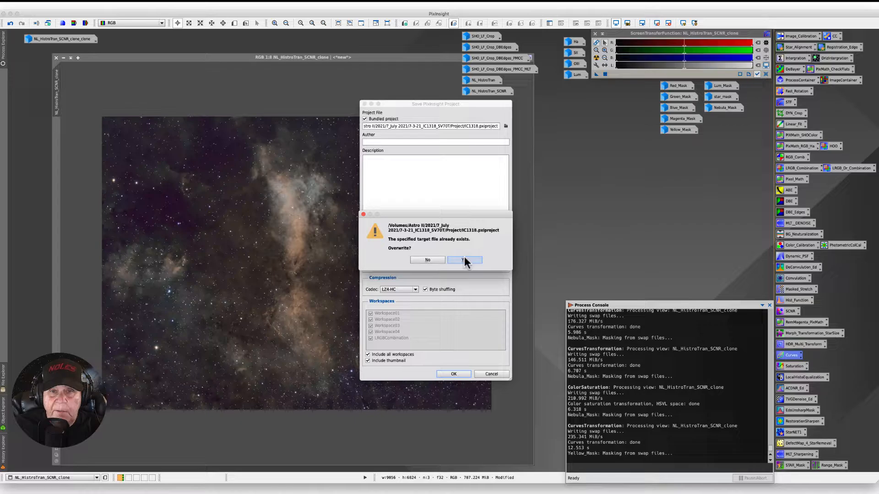
pyautogui.click(464, 261)
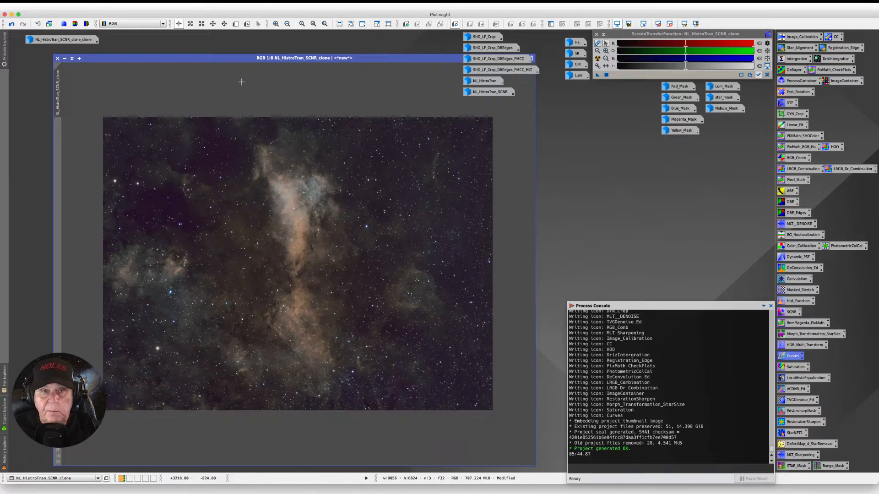
# Step: Launch the GAME mask editor script on NL_HistroTran_SCNR_clone and maximize its window
pyautogui.moveTo(220, 59); pyautogui.dragTo(219, 59)
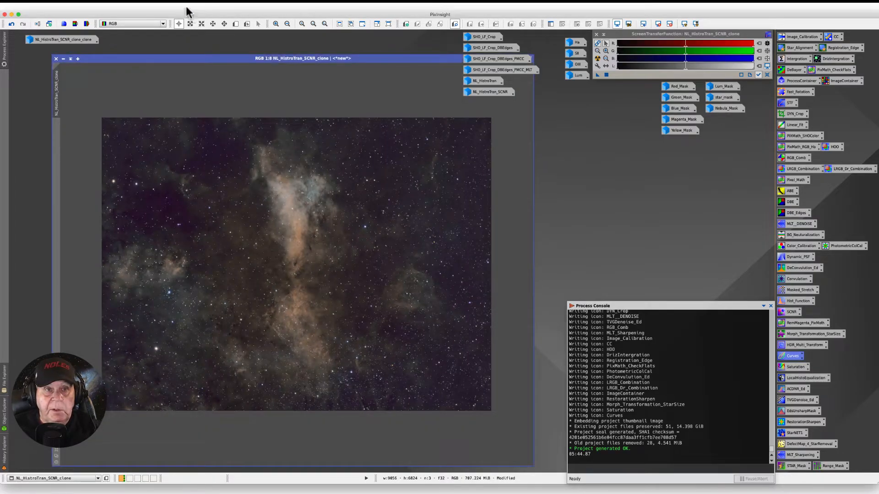
pyautogui.click(187, 7)
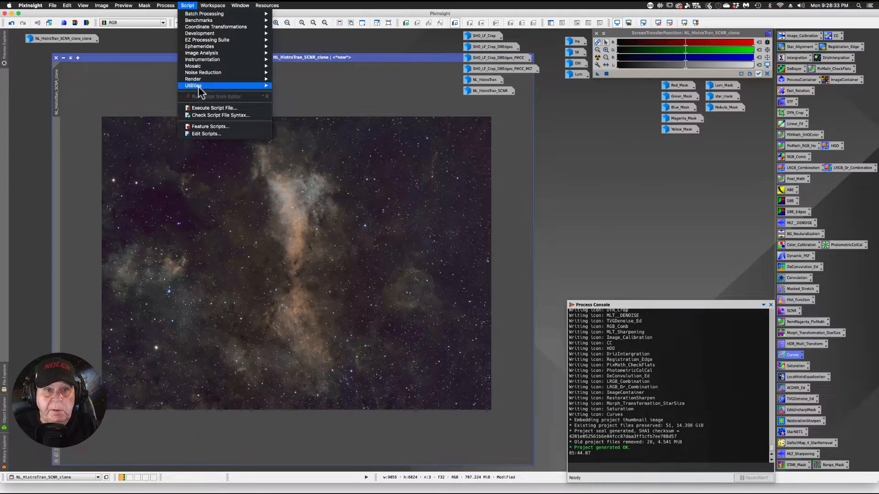
pyautogui.moveTo(199, 88)
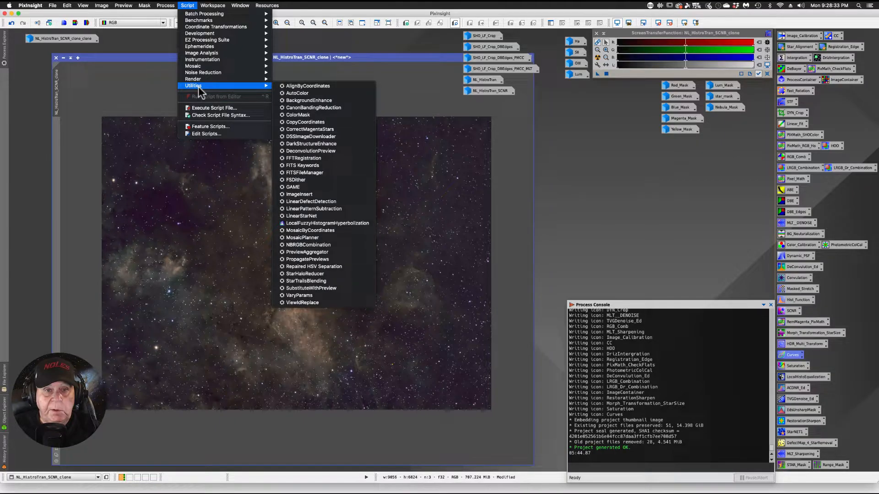
pyautogui.click(299, 187)
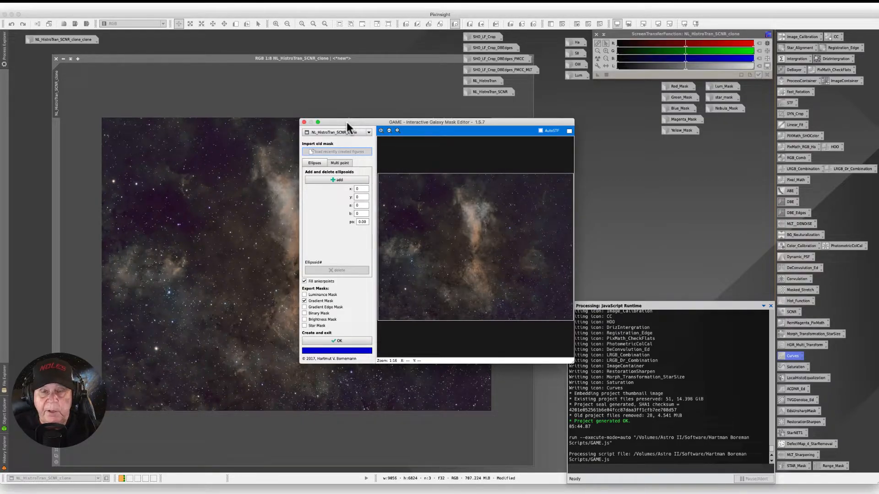
pyautogui.moveTo(347, 124); pyautogui.dragTo(301, 116)
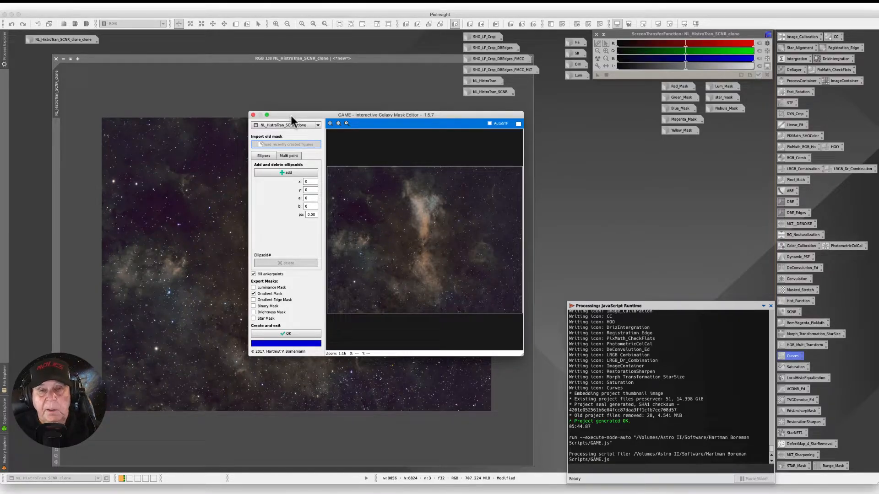
pyautogui.moveTo(292, 118); pyautogui.dragTo(246, 79)
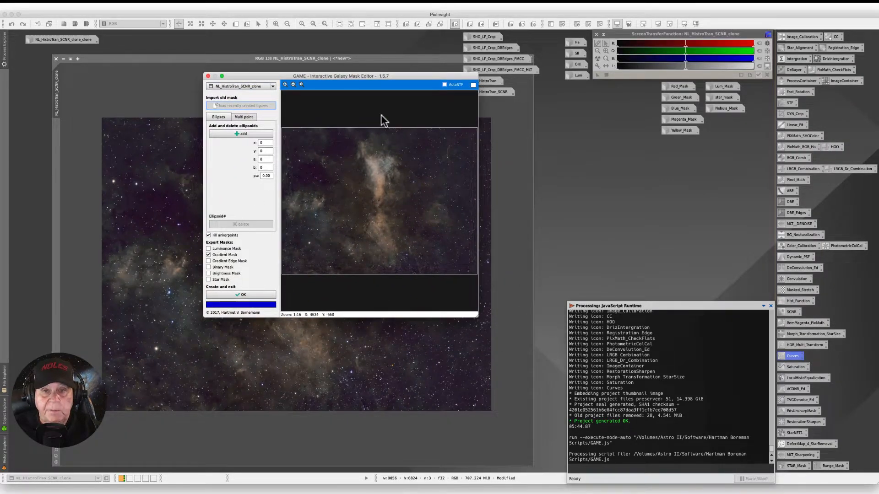
pyautogui.click(473, 84)
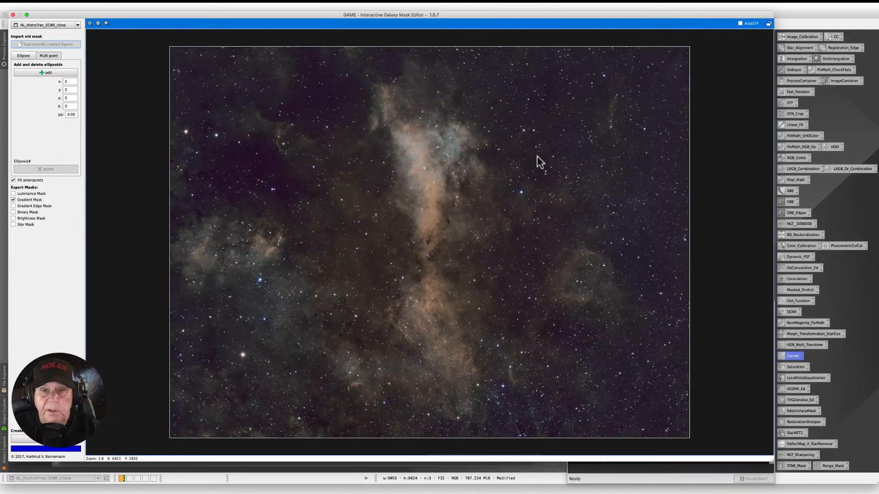
# Step: Fit an ellipsoid with semi-axes of about 876 and 588 over the bright upper nebula, and enable Luminance Mask and Gradient Edge Mask export
pyautogui.click(40, 73)
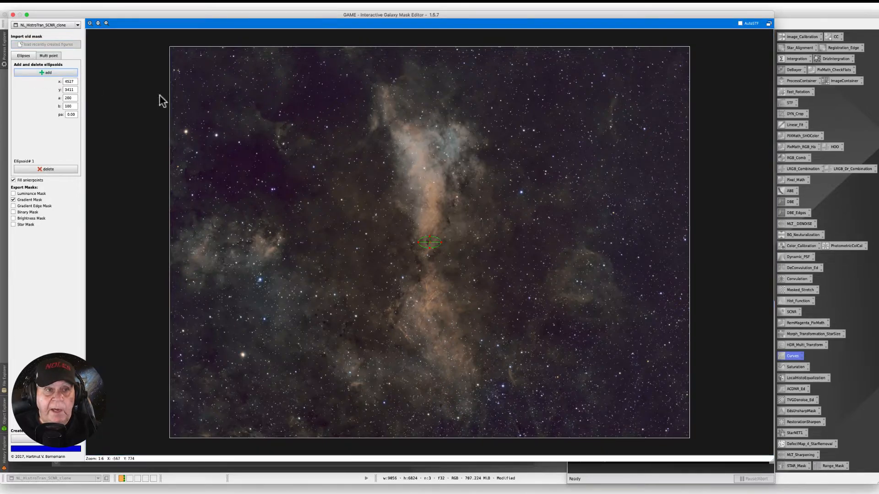
pyautogui.moveTo(429, 242); pyautogui.dragTo(386, 146)
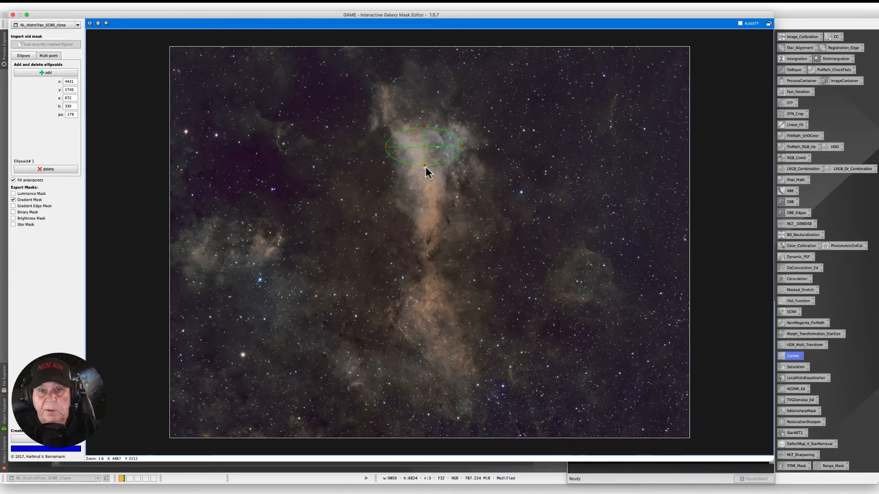
pyautogui.moveTo(423, 166); pyautogui.dragTo(425, 180)
pyautogui.moveTo(462, 146); pyautogui.dragTo(427, 147)
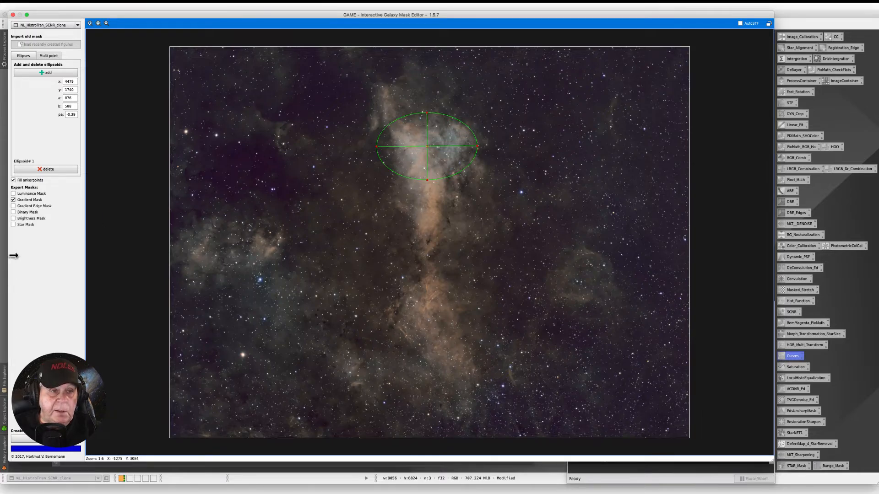
pyautogui.click(13, 194)
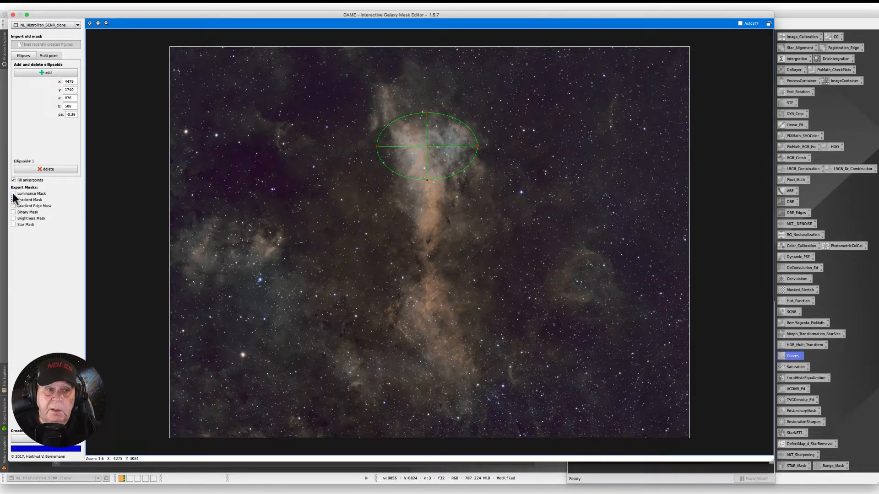
pyautogui.click(13, 206)
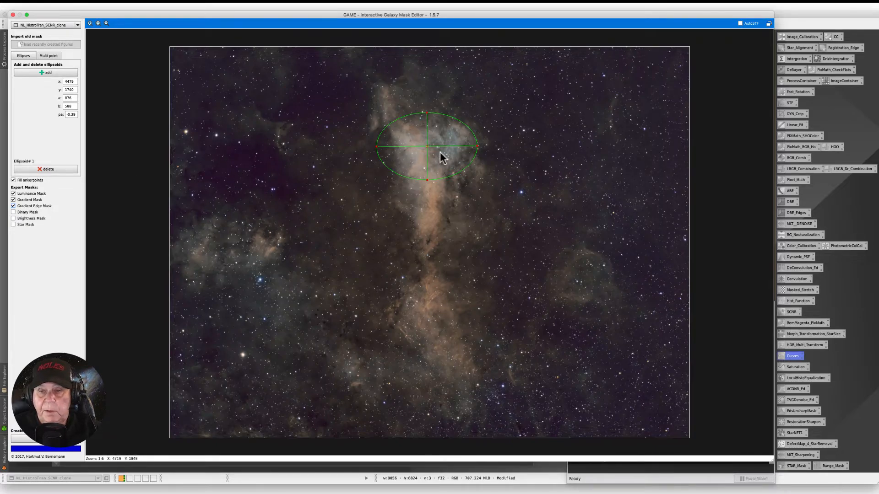
# Step: Add a second ellipsoid with semi-axes of about 623 and 528 around the faint round nebula patch on the image's right side
pyautogui.click(36, 74)
pyautogui.click(461, 259)
pyautogui.moveTo(461, 259); pyautogui.dragTo(548, 275)
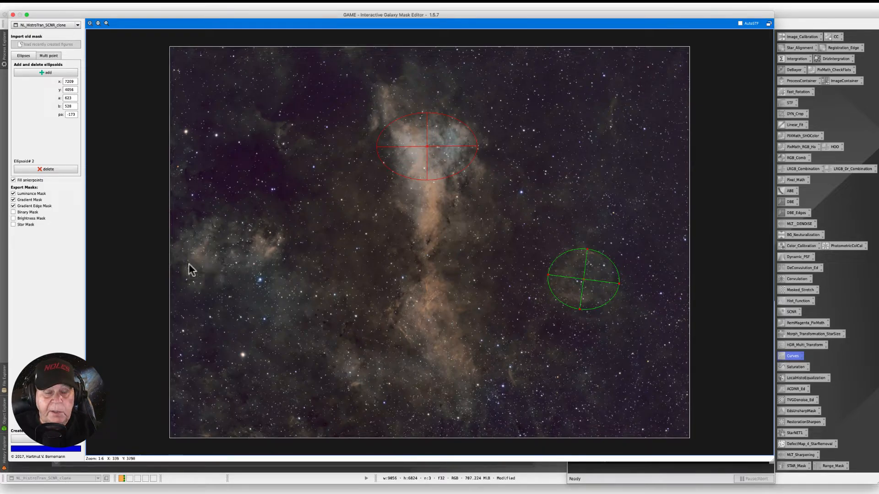
# Step: Try a third ellipsoid, about 378 by 441 in semi-axes, over the nebula patch near the image's left edge, and delete it
pyautogui.click(48, 77)
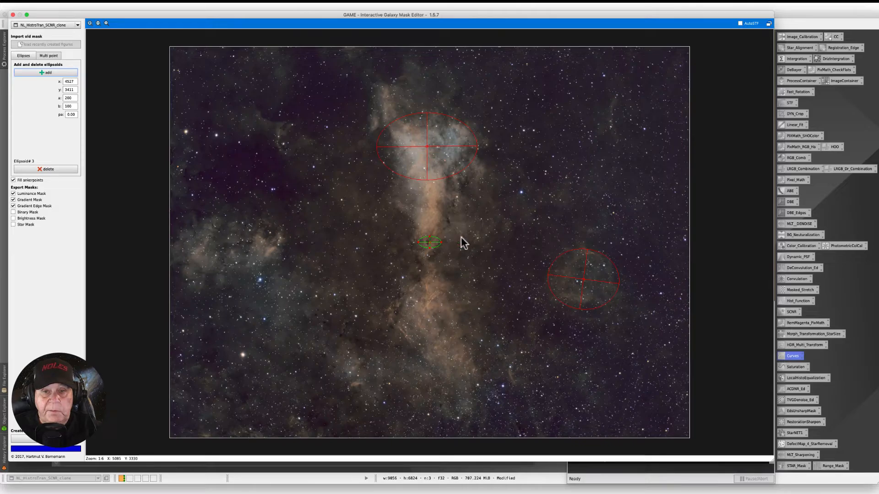
pyautogui.moveTo(430, 247); pyautogui.dragTo(197, 253)
pyautogui.click(253, 250)
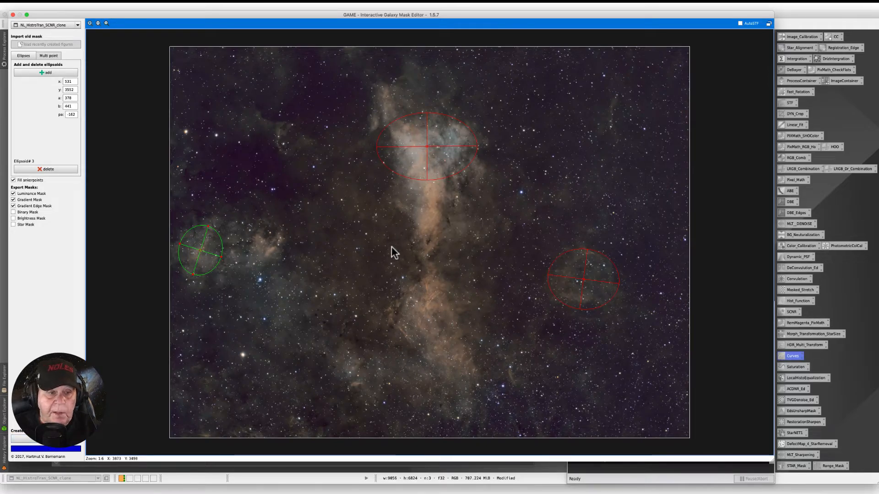
pyautogui.click(57, 169)
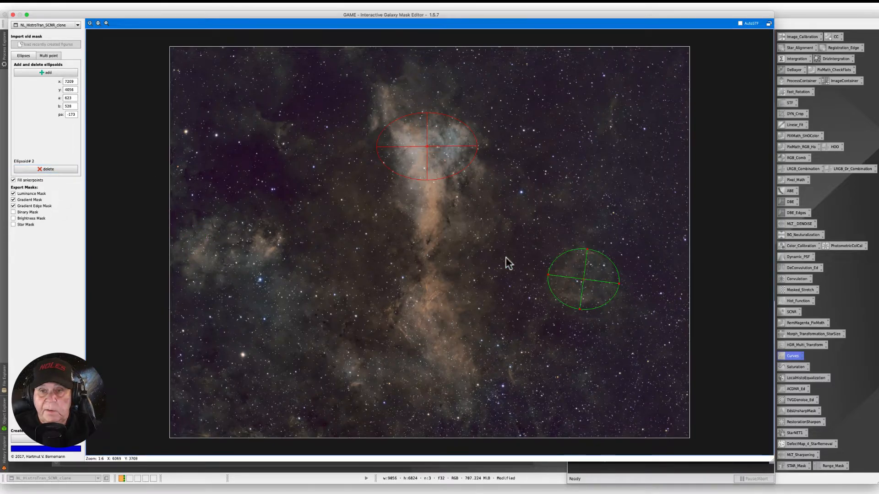
# Step: Delete both ellipsoids and add a multi-point curved figure in the GAME mask editor
pyautogui.click(37, 169)
pyautogui.click(43, 168)
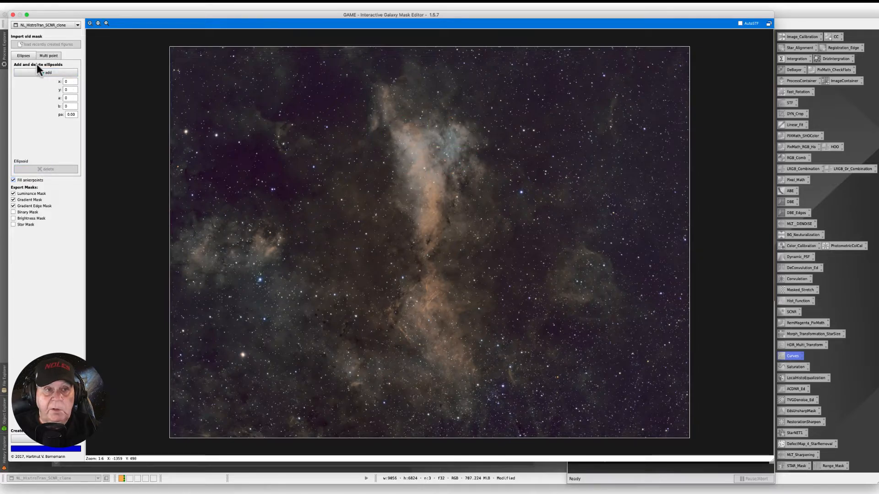
pyautogui.click(48, 56)
pyautogui.click(46, 72)
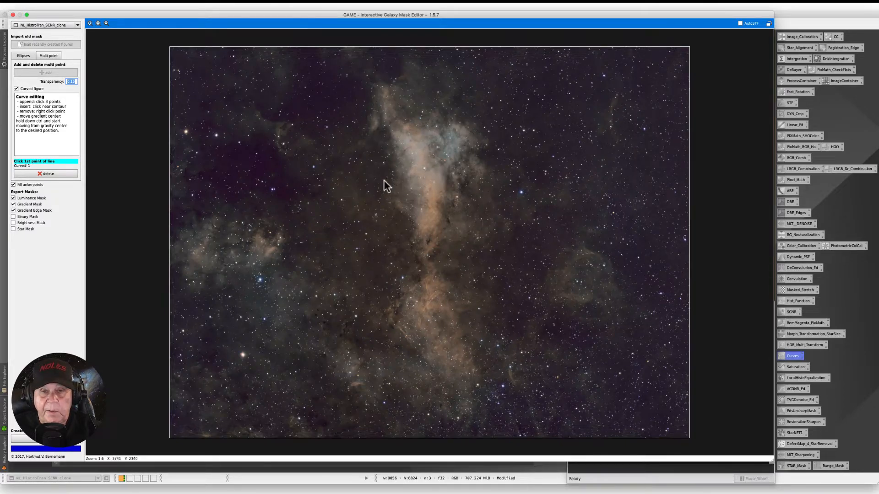
# Step: Outline the bright bluish upper nebula with the multi-point curve, shape its contour around both lobes, and create the masks
pyautogui.click(391, 133)
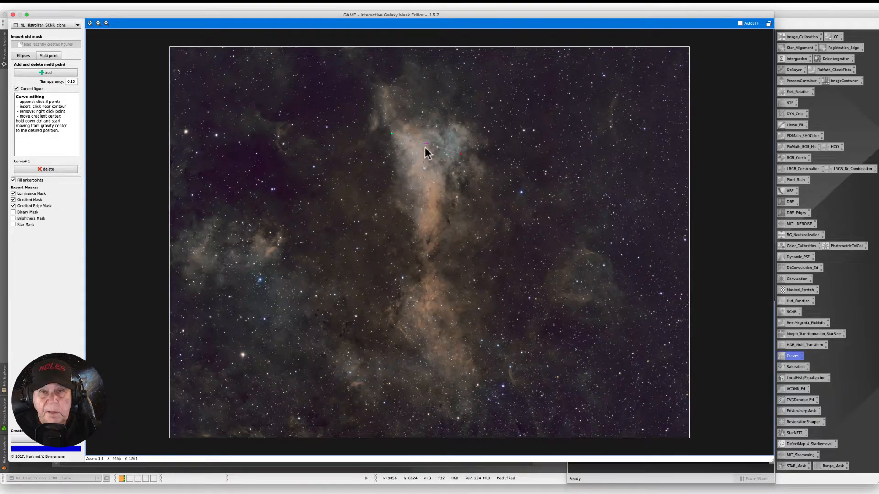
pyautogui.moveTo(425, 143)
pyautogui.mouseDown()
pyautogui.moveTo(416, 151)
pyautogui.moveTo(434, 142)
pyautogui.moveTo(403, 167)
pyautogui.moveTo(431, 168)
pyautogui.moveTo(427, 151)
pyautogui.moveTo(454, 128)
pyautogui.moveTo(460, 138)
pyautogui.moveTo(427, 129)
pyautogui.mouseUp()
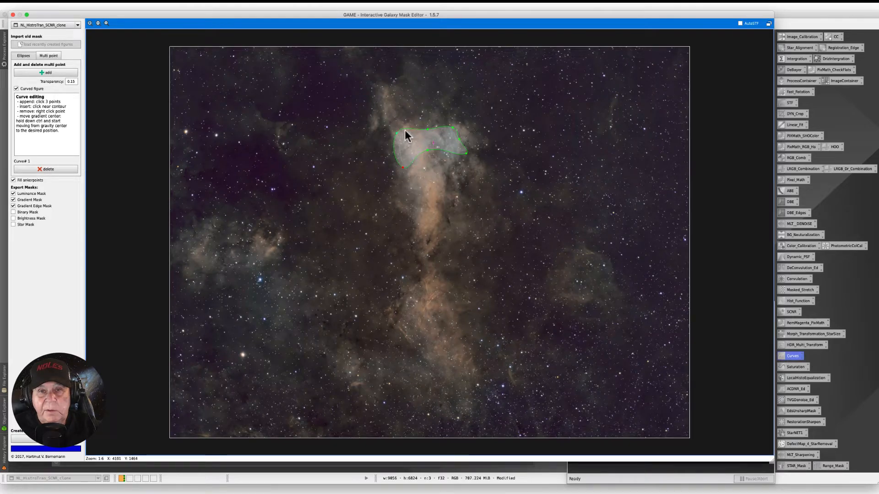
pyautogui.click(406, 130)
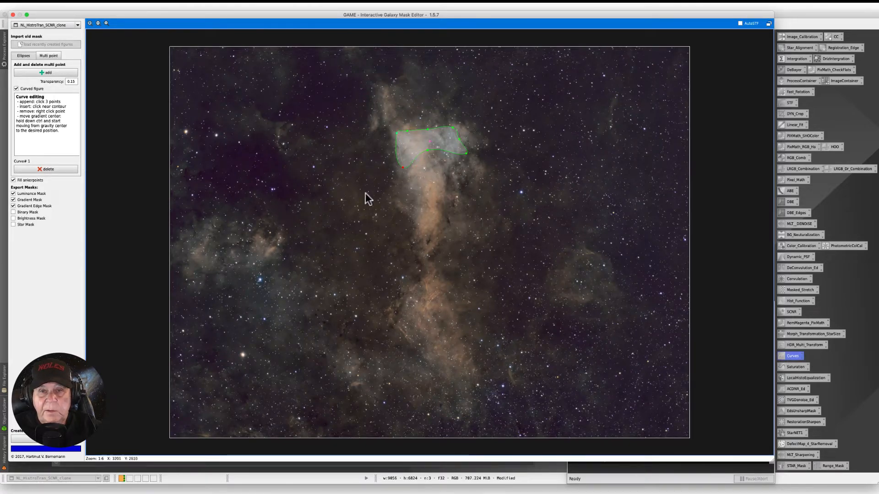
pyautogui.moveTo(450, 154); pyautogui.dragTo(446, 169)
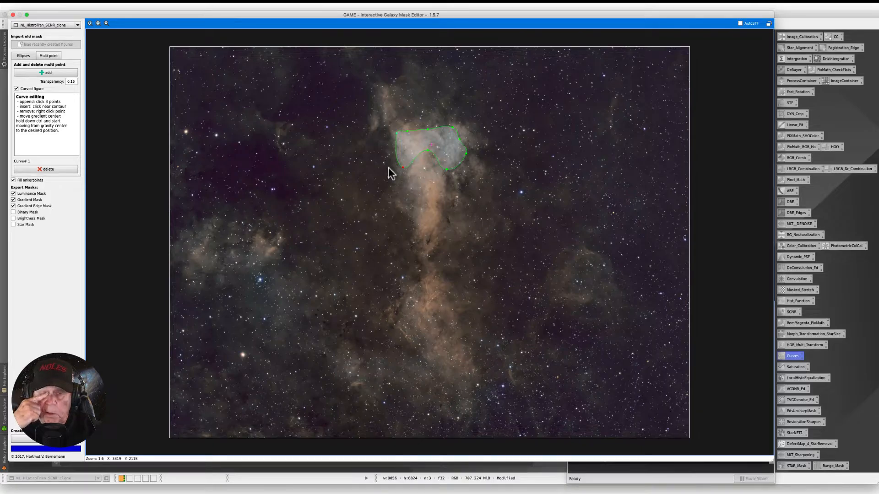
pyautogui.click(403, 167)
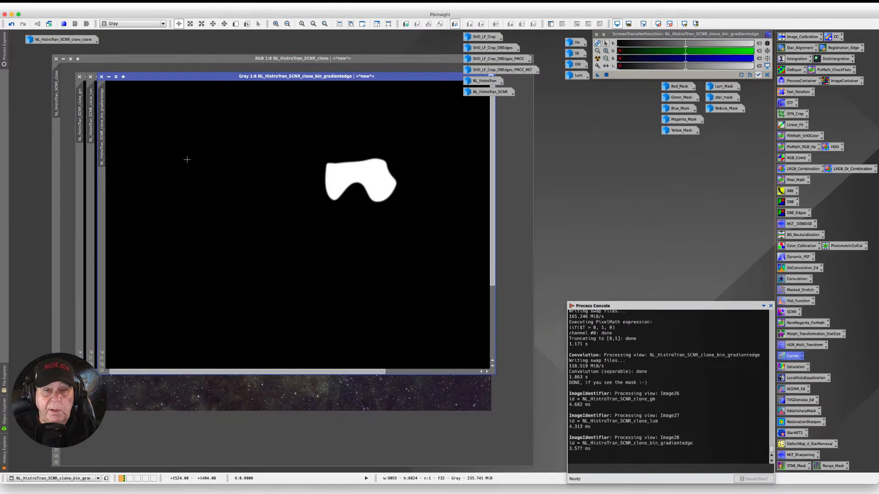
# Step: Move the gradient edge mask aside and close the generated luminance and gradient mask images
pyautogui.moveTo(142, 77); pyautogui.dragTo(287, 202)
pyautogui.click(193, 103)
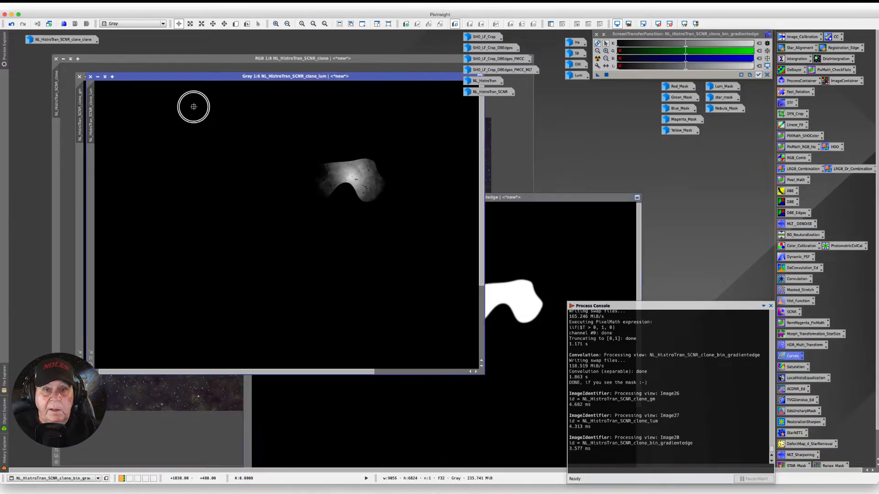
pyautogui.click(91, 77)
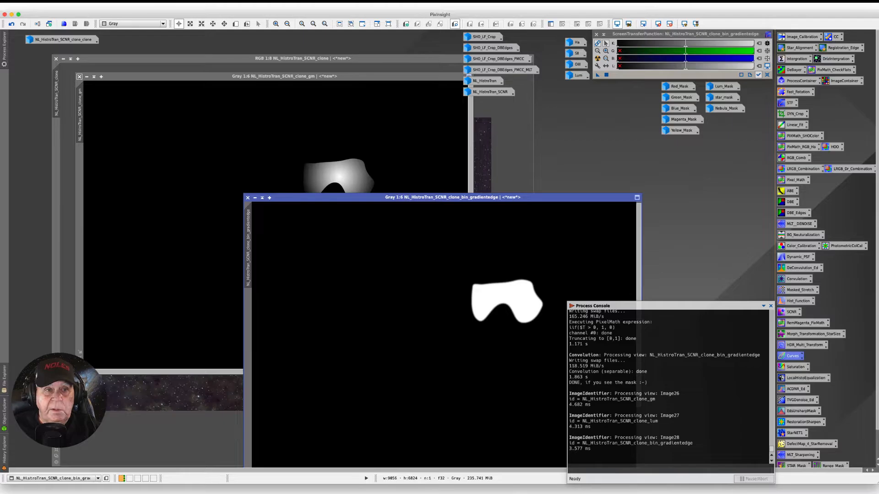
pyautogui.click(80, 76)
# Step: Apply the gradient edge mask to NL_HistroTran_SCNR_clone and minimize the mask image to an icon
pyautogui.moveTo(311, 205); pyautogui.dragTo(273, 117)
pyautogui.moveTo(211, 136)
pyautogui.mouseDown()
pyautogui.moveTo(173, 161)
pyautogui.moveTo(59, 172)
pyautogui.moveTo(73, 166)
pyautogui.mouseUp()
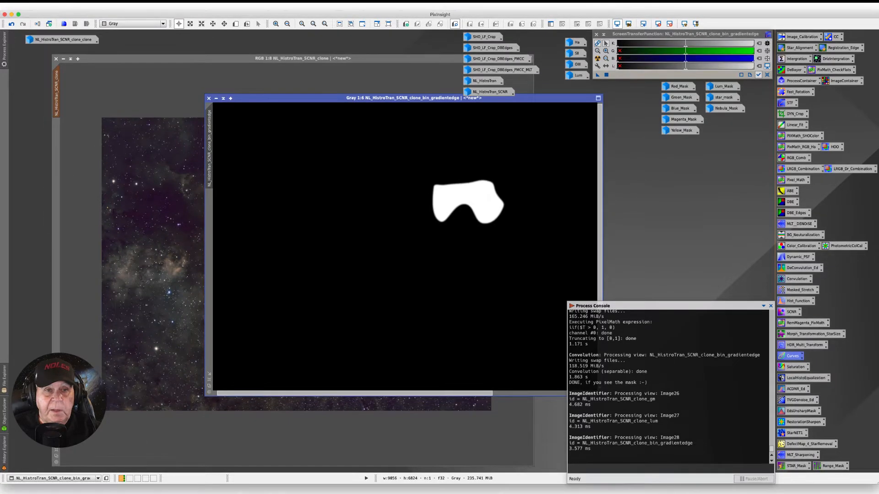
pyautogui.click(216, 98)
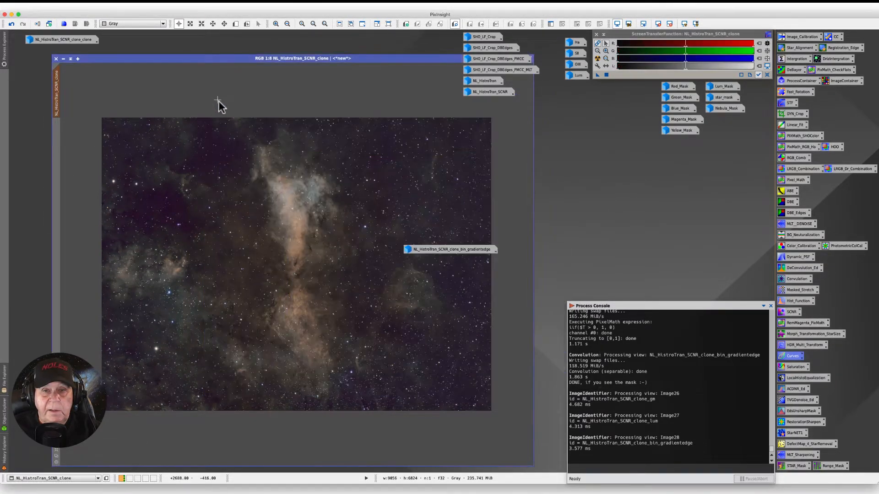
# Step: Rename the gradient edge mask as BlueCast_Mask and place its icon beside the other mask icons
pyautogui.moveTo(411, 251); pyautogui.dragTo(548, 164)
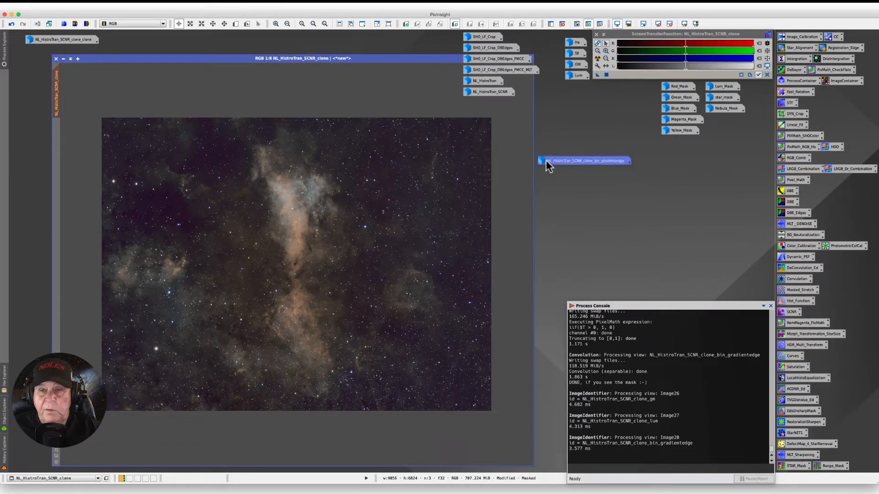
pyautogui.rightClick(547, 164)
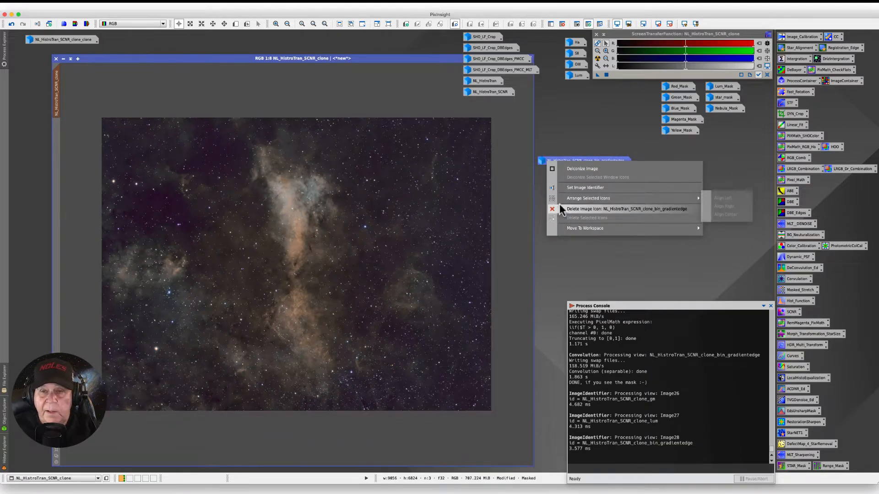
pyautogui.click(569, 189)
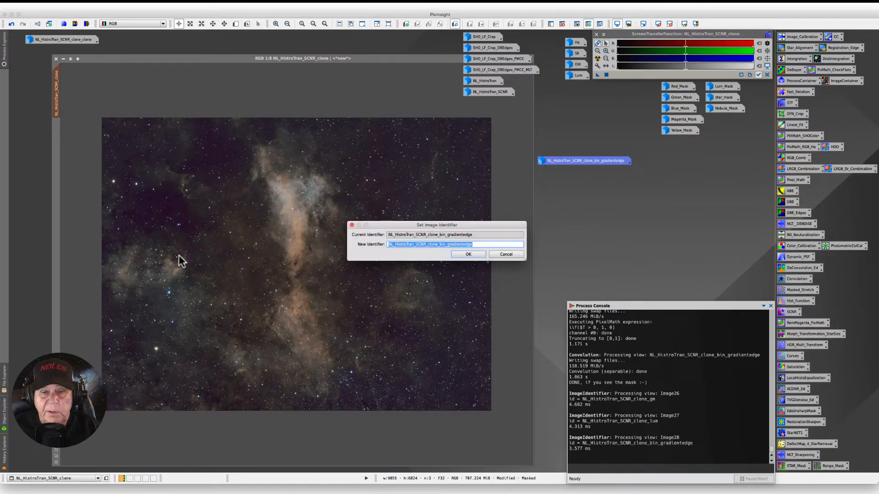
pyautogui.write('BlueCast_Mask')
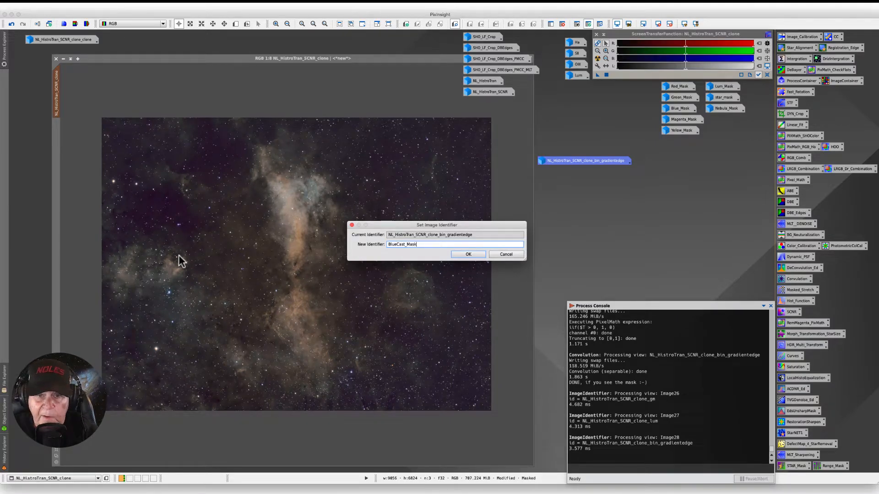
pyautogui.press('Return')
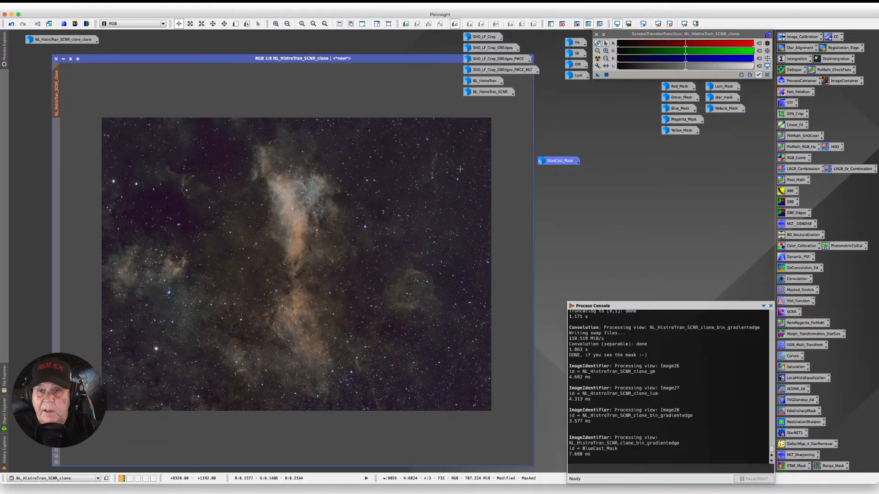
pyautogui.moveTo(559, 160); pyautogui.dragTo(616, 90)
# Step: Open Blue_Mask with an automatic screen stretch to examine its coverage, and minimize it back to an icon
pyautogui.doubleClick(669, 114)
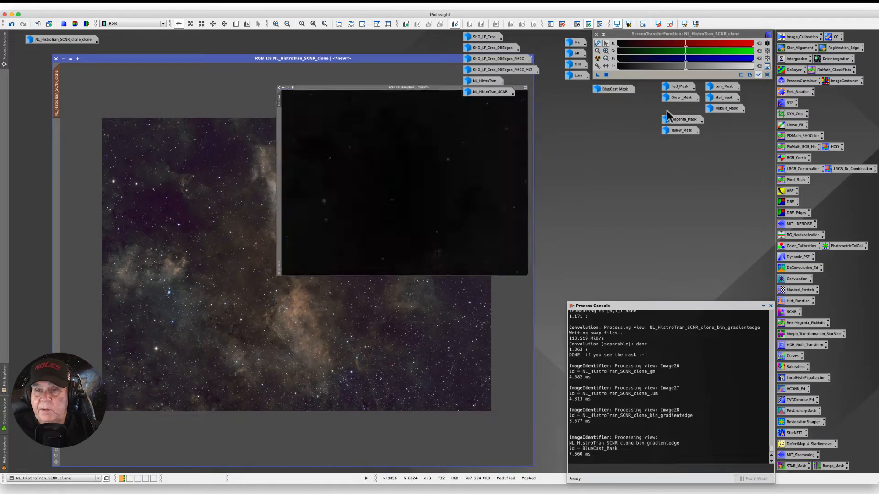
pyautogui.moveTo(164, 80); pyautogui.dragTo(272, 125)
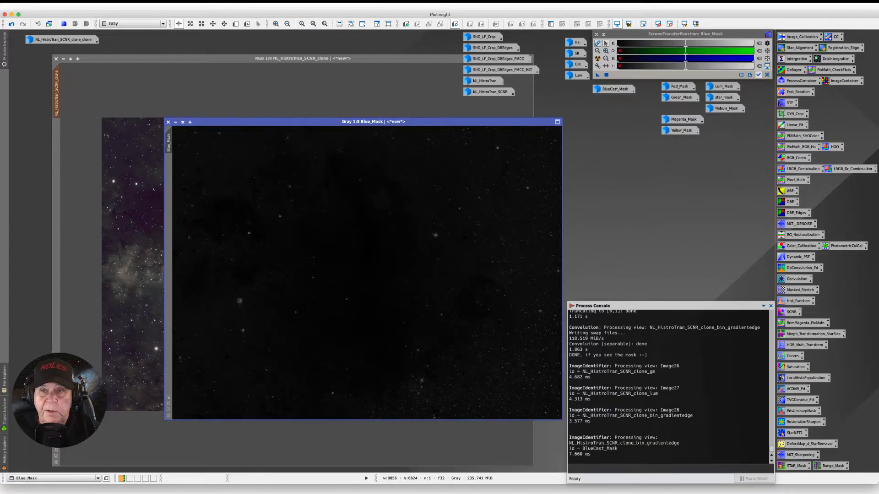
pyautogui.hotkey('ctrl', 'a')
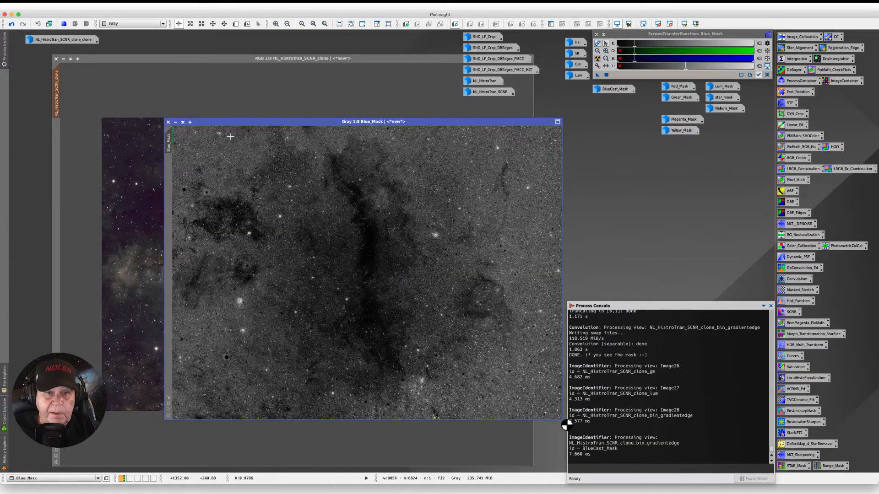
pyautogui.moveTo(225, 122); pyautogui.dragTo(196, 94)
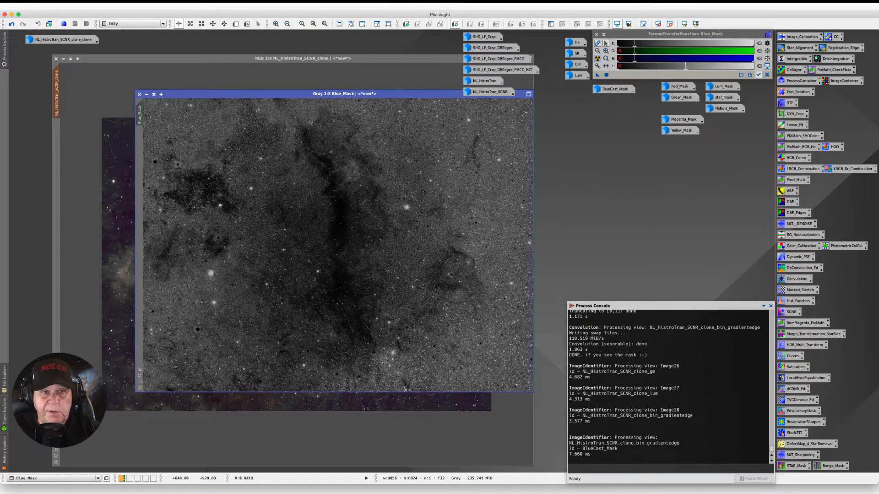
pyautogui.click(146, 95)
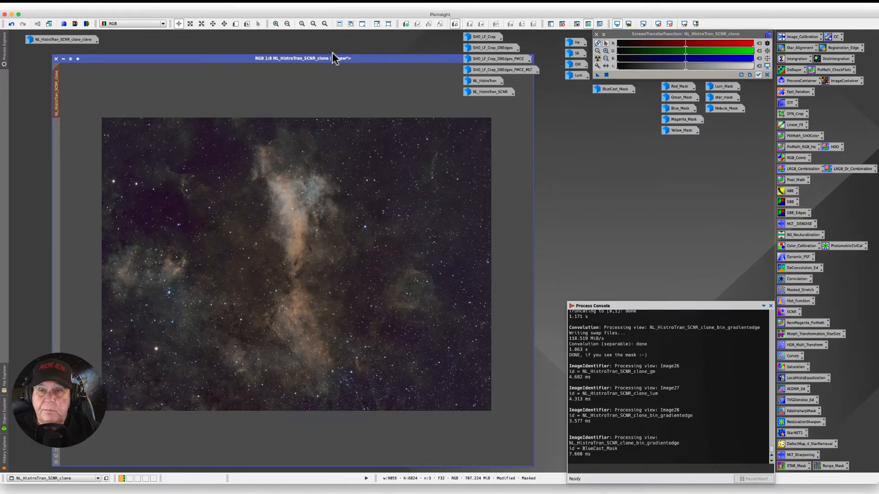
# Step: Open CurvesTransformation with a real-time preview and lower the RGB/K curve slightly, with a point at input 0.45732 and output 0.43684
pyautogui.doubleClick(792, 356)
pyautogui.moveTo(476, 110); pyautogui.dragTo(487, 131)
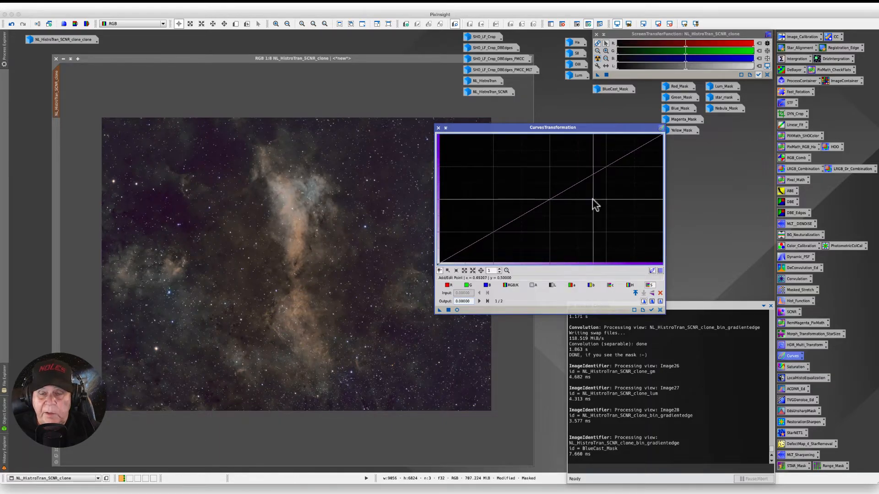
pyautogui.click(512, 286)
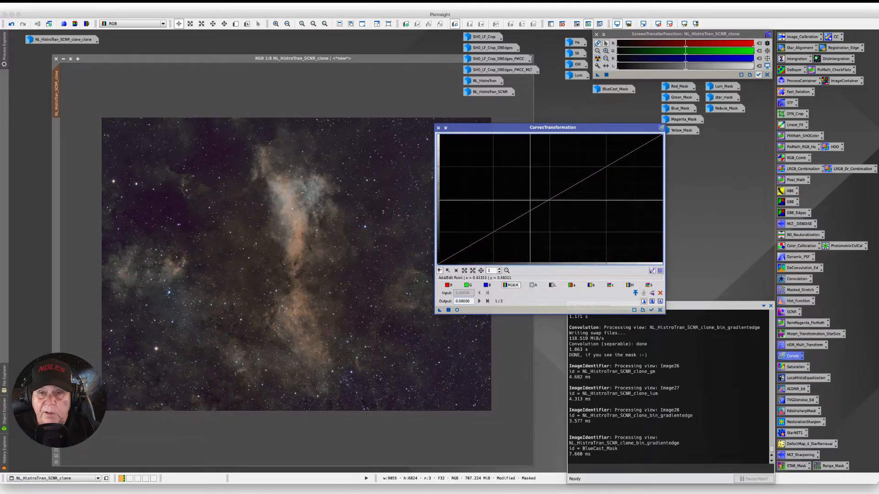
pyautogui.moveTo(537, 205)
pyautogui.mouseDown()
pyautogui.moveTo(514, 173)
pyautogui.moveTo(538, 212)
pyautogui.mouseUp()
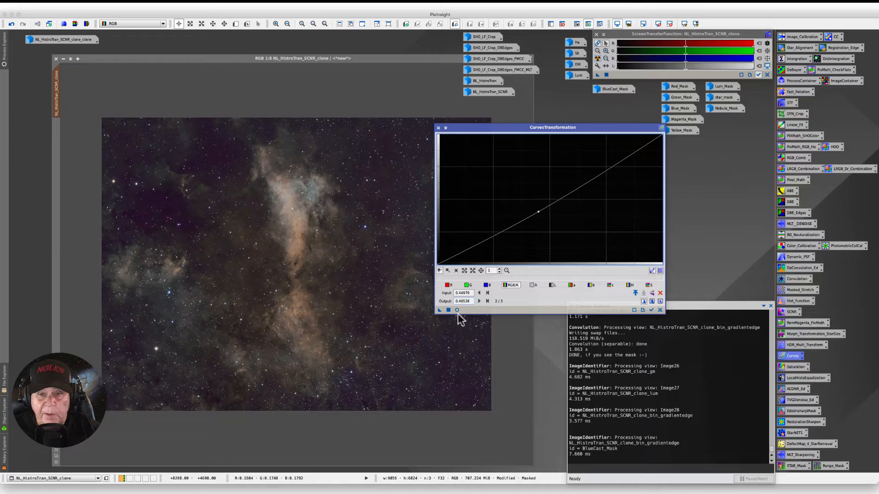
pyautogui.click(458, 311)
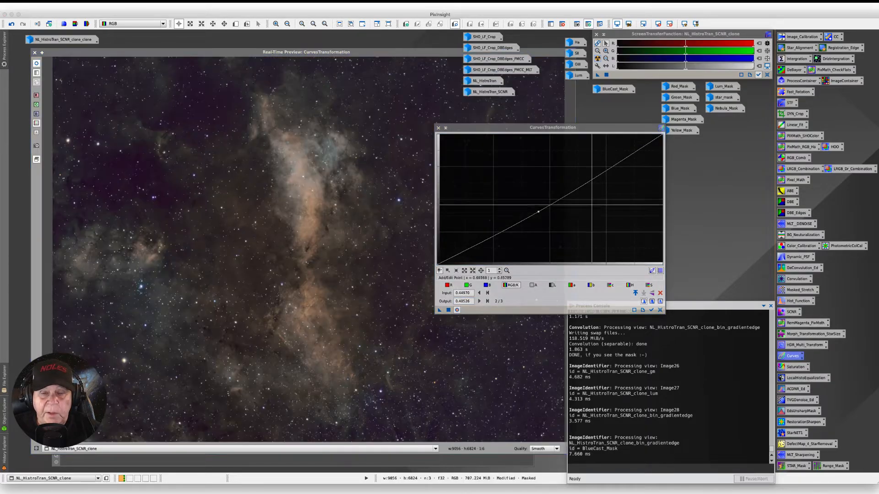
pyautogui.moveTo(539, 212)
pyautogui.mouseDown()
pyautogui.moveTo(517, 193)
pyautogui.moveTo(539, 207)
pyautogui.mouseUp()
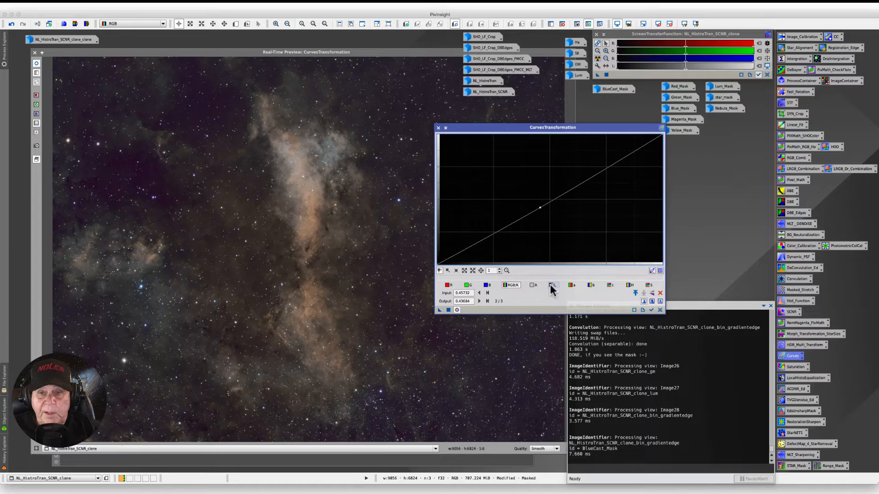
# Step: Raise the blue curve slightly near its middle, lift saturation to 0.53158 at input 0.48628, and apply the curves to the masked image
pyautogui.click(486, 285)
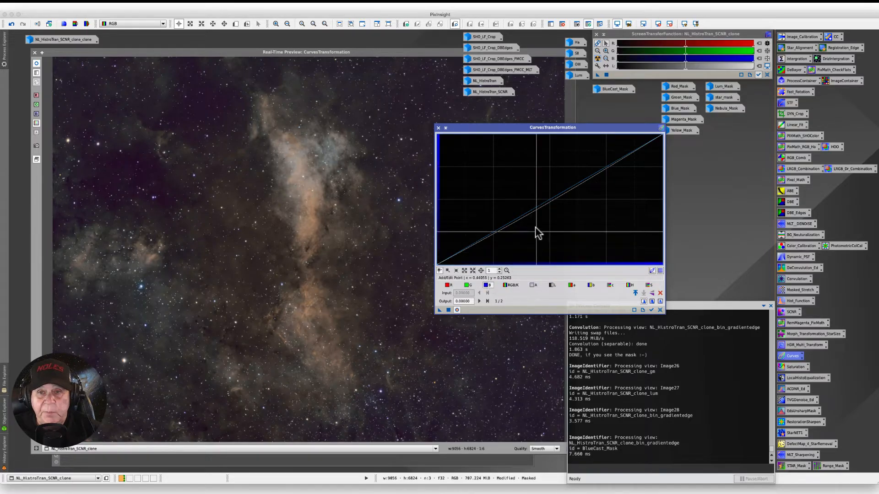
pyautogui.moveTo(549, 203); pyautogui.dragTo(544, 200)
pyautogui.click(649, 285)
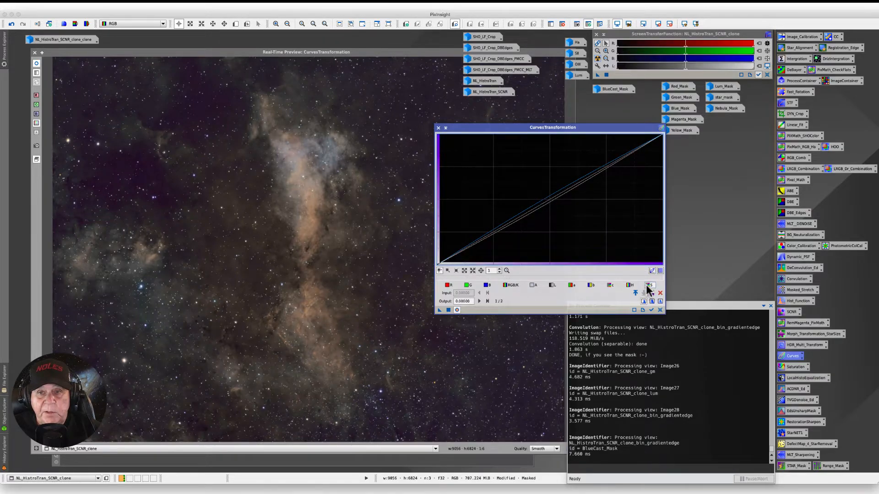
pyautogui.moveTo(549, 200); pyautogui.dragTo(547, 196)
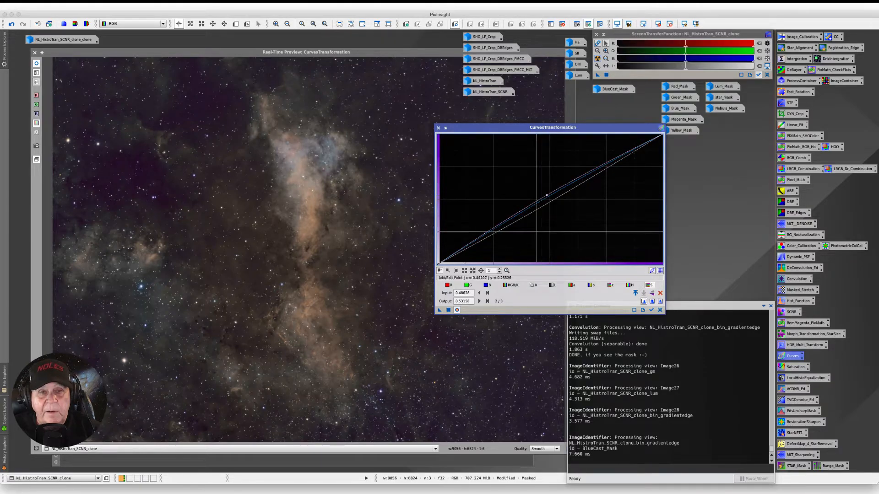
pyautogui.moveTo(448, 313); pyautogui.dragTo(454, 316)
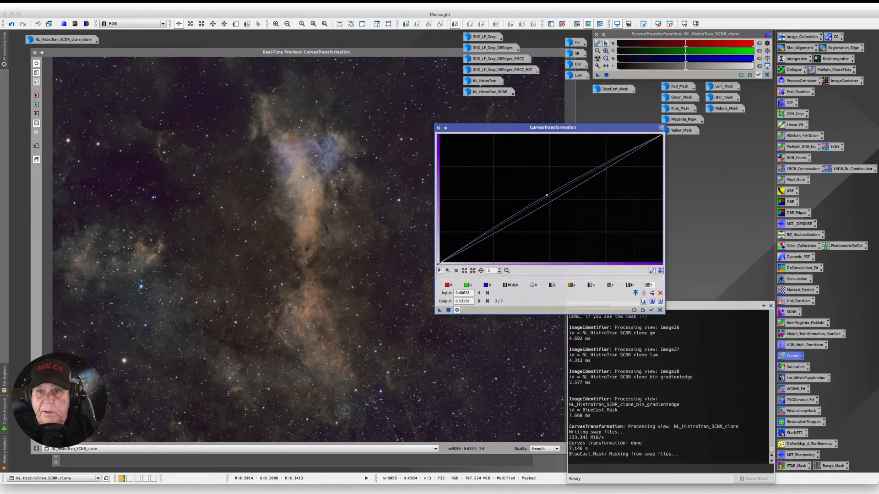
# Step: Reset CurvesTransformation to its default curves and close it
pyautogui.moveTo(602, 128); pyautogui.dragTo(545, 125)
pyautogui.click(602, 307)
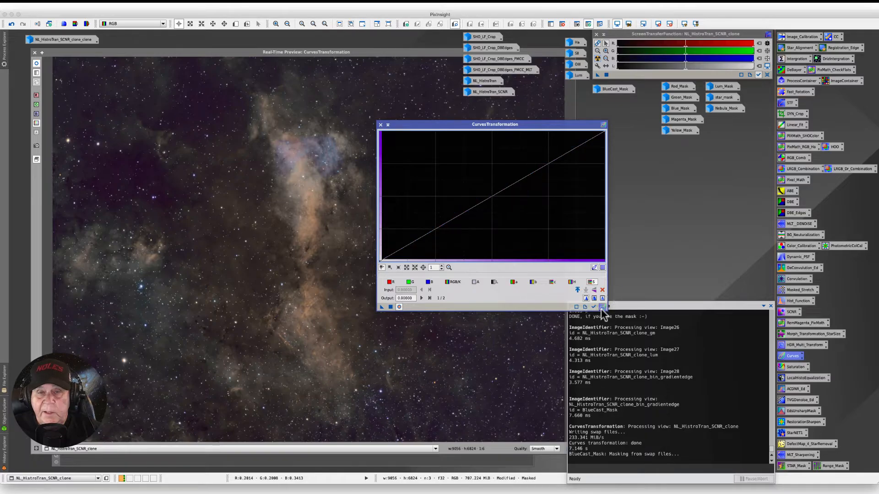
pyautogui.click(381, 125)
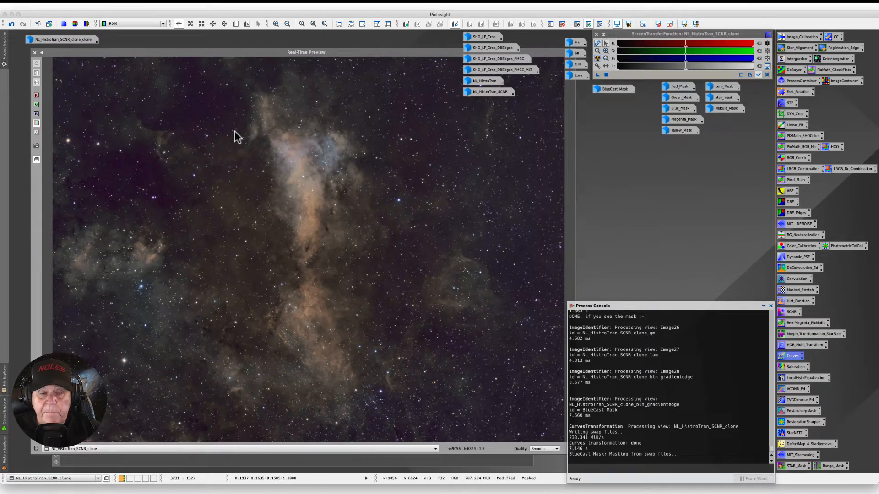
pyautogui.moveTo(254, 50); pyautogui.dragTo(257, 52)
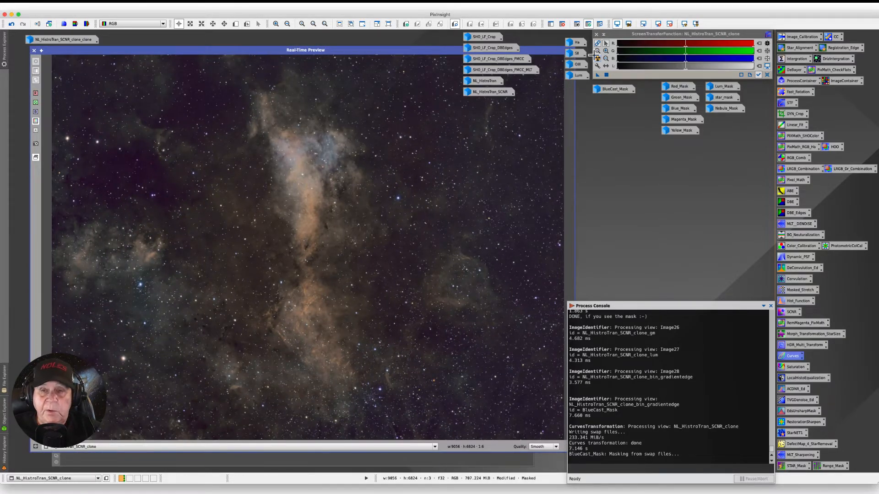
pyautogui.moveTo(577, 78)
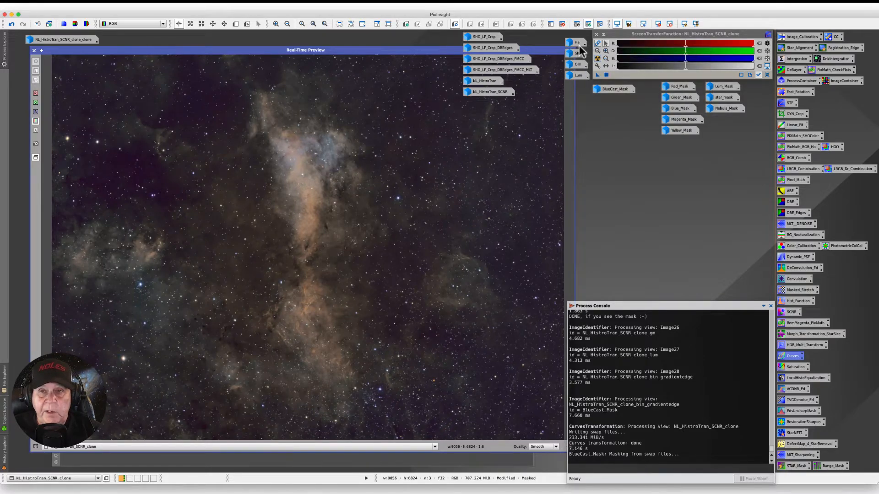
pyautogui.moveTo(580, 51)
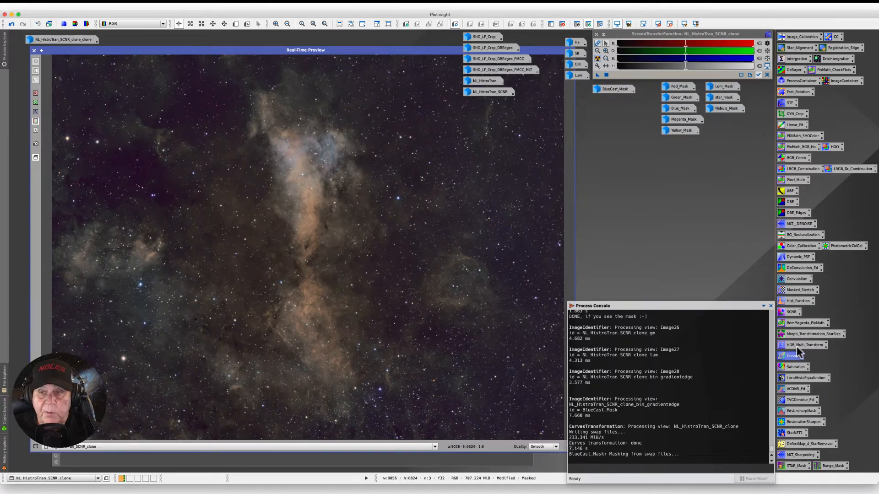
# Step: Open the RemMagenta_PixMath process, review its R/K, G and B channel expressions, and close PixelMath
pyautogui.doubleClick(792, 323)
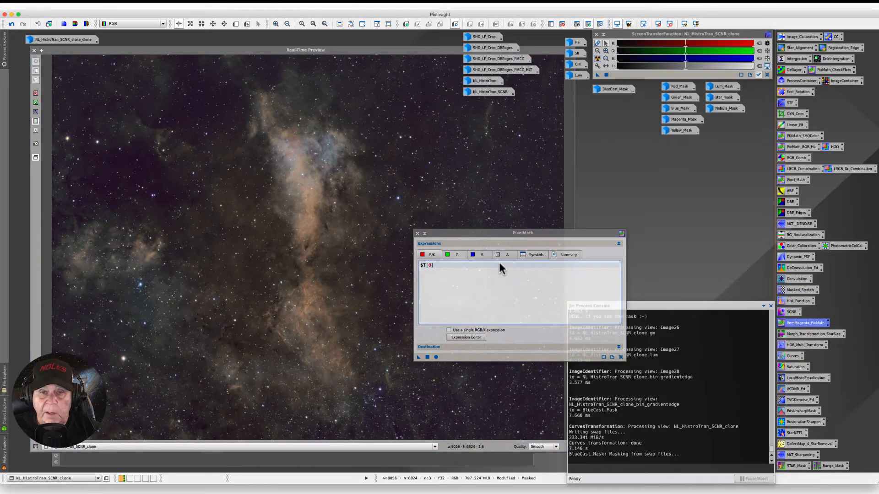
pyautogui.click(455, 255)
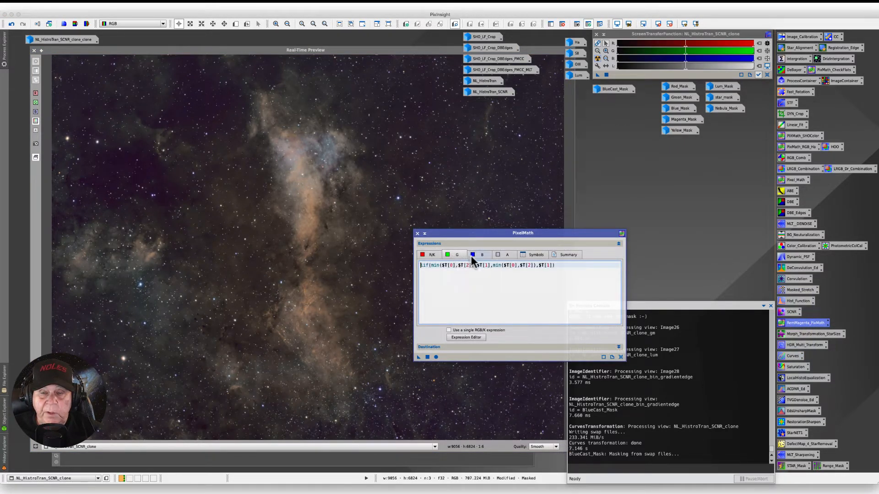
pyautogui.moveTo(471, 233); pyautogui.dragTo(490, 152)
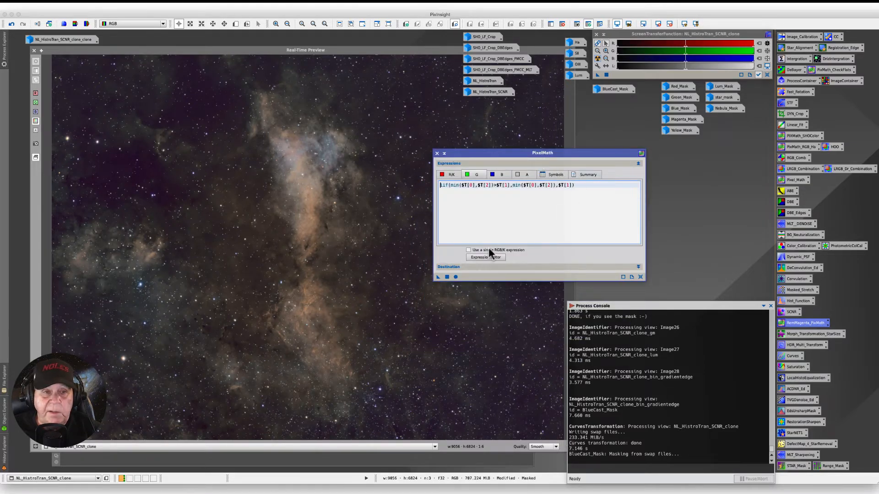
pyautogui.click(498, 178)
pyautogui.click(450, 175)
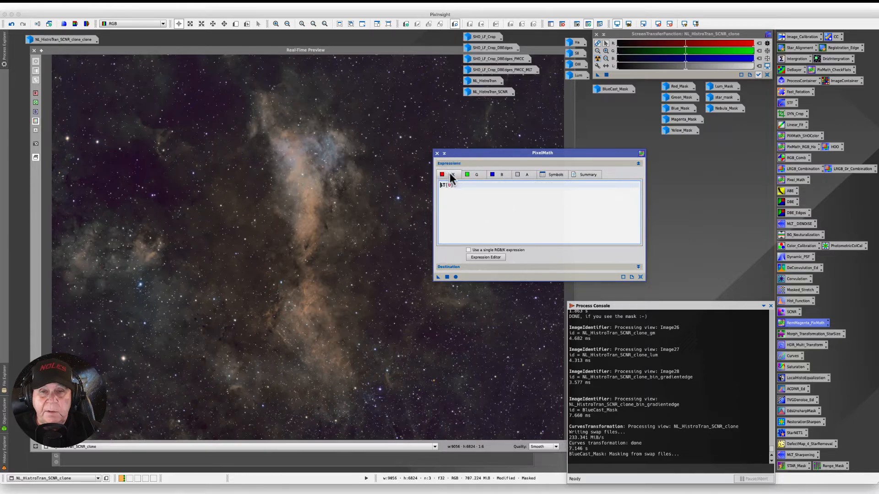
pyautogui.click(478, 175)
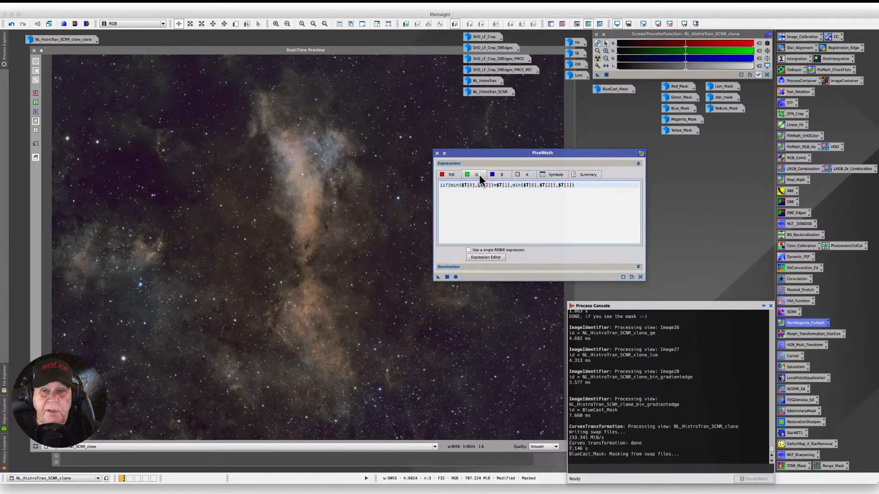
pyautogui.click(498, 176)
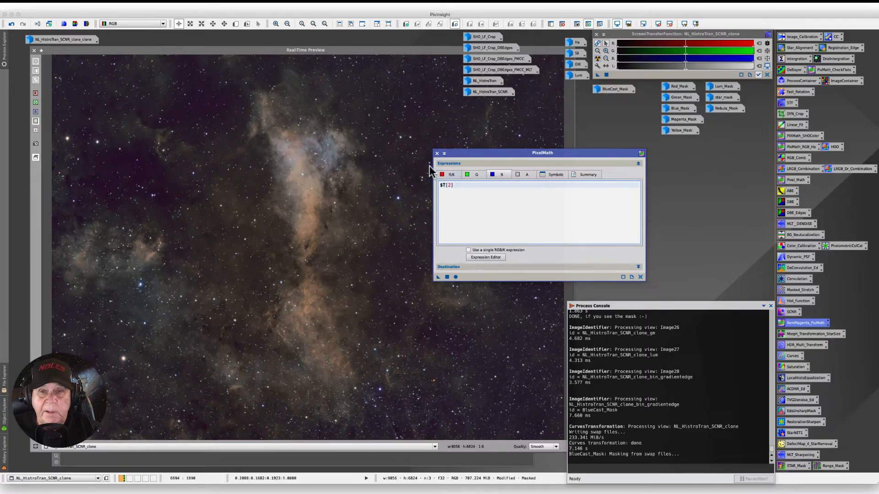
pyautogui.click(438, 154)
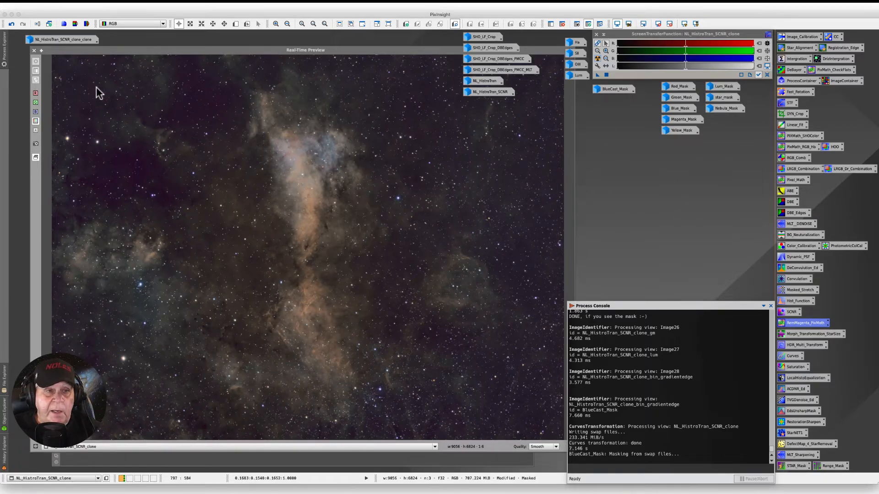
# Step: Close the real-time preview and remove the mask from NL_HistroTran_SCNR_clone
pyautogui.click(34, 50)
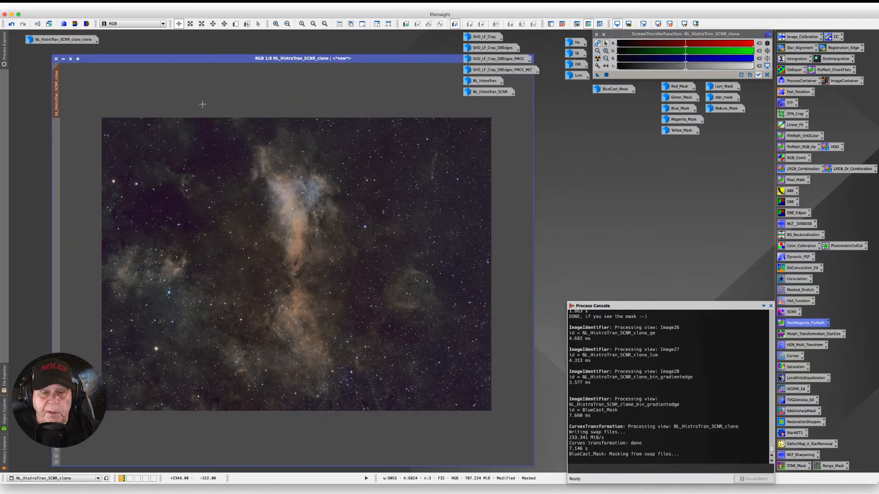
pyautogui.moveTo(218, 55); pyautogui.dragTo(226, 53)
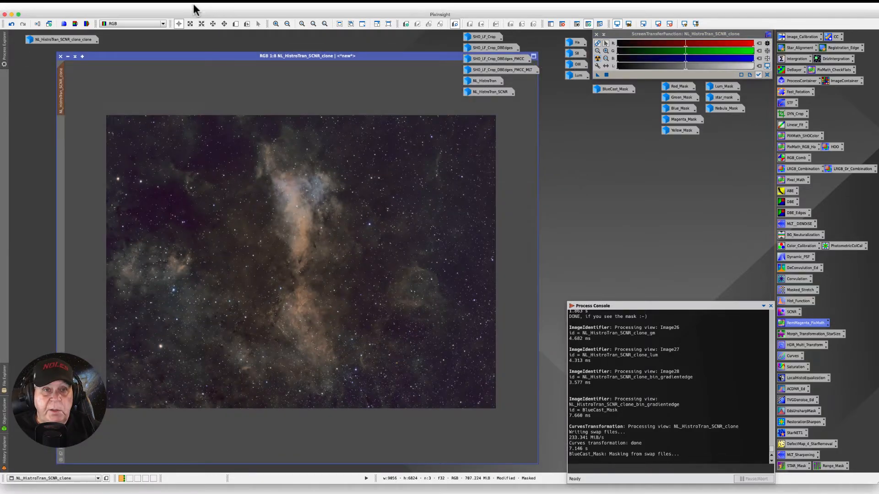
pyautogui.click(165, 5)
pyautogui.moveTo(167, 124)
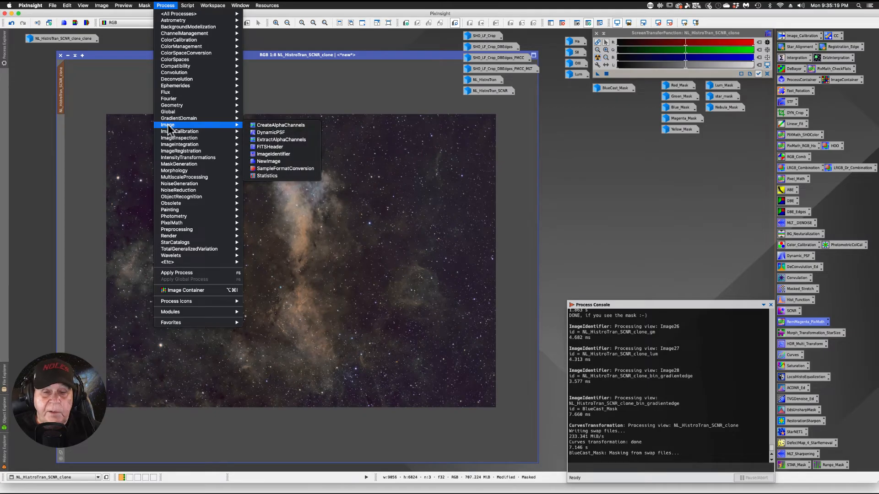
pyautogui.moveTo(178, 46)
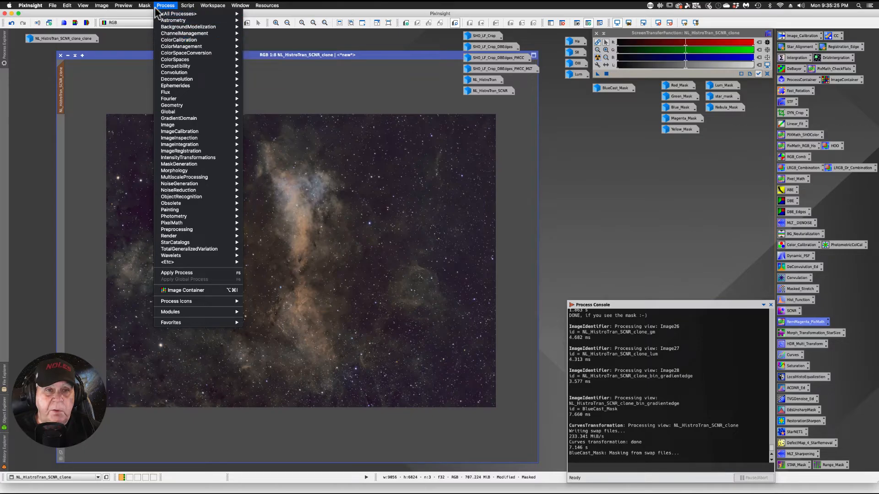
pyautogui.moveTo(146, 5)
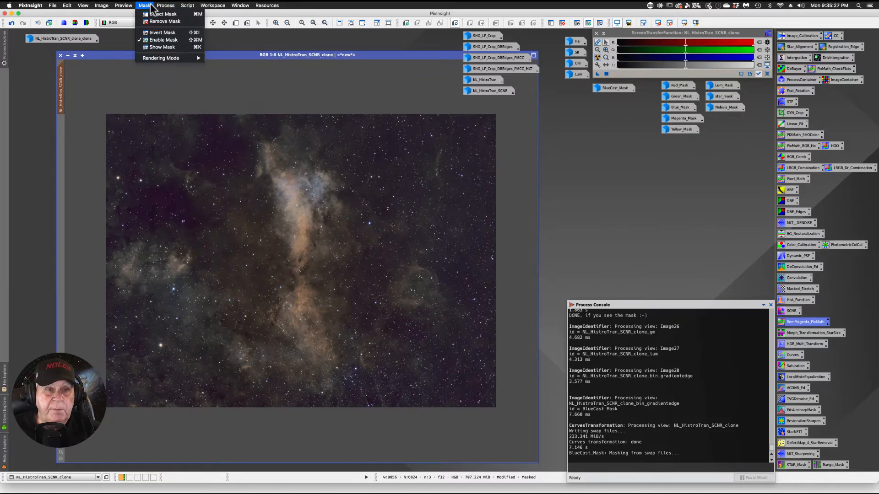
pyautogui.click(151, 21)
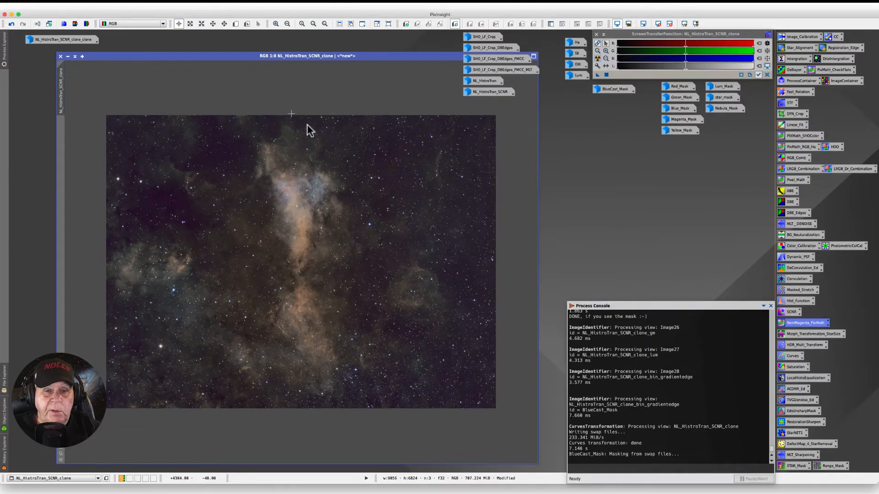
# Step: Open RemMagenta_PixMath, duplicate NL_HistroTran_SCNR_clone, and minimize the original to an icon below the NL_HistroTran_SCNR icon
pyautogui.doubleClick(792, 325)
pyautogui.moveTo(469, 150); pyautogui.dragTo(524, 143)
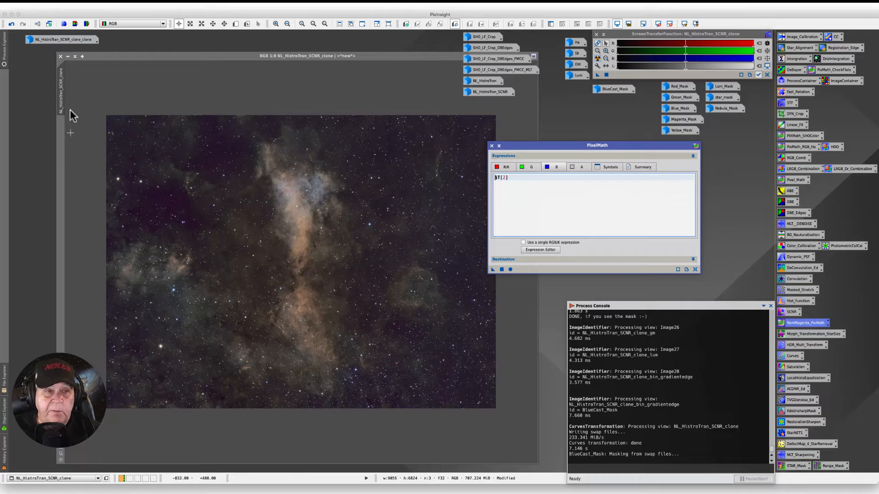
pyautogui.moveTo(60, 89); pyautogui.dragTo(67, 33)
pyautogui.moveTo(60, 89); pyautogui.dragTo(47, 128)
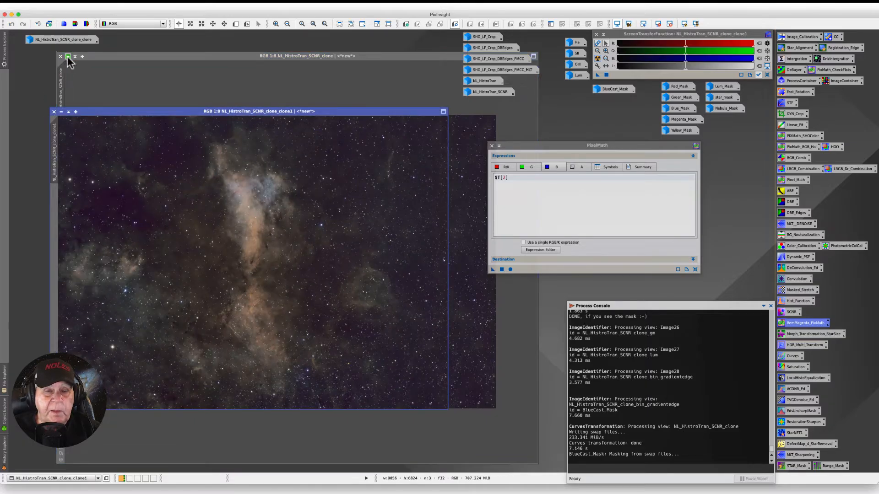
pyautogui.click(67, 57)
pyautogui.moveTo(309, 263); pyautogui.dragTo(476, 104)
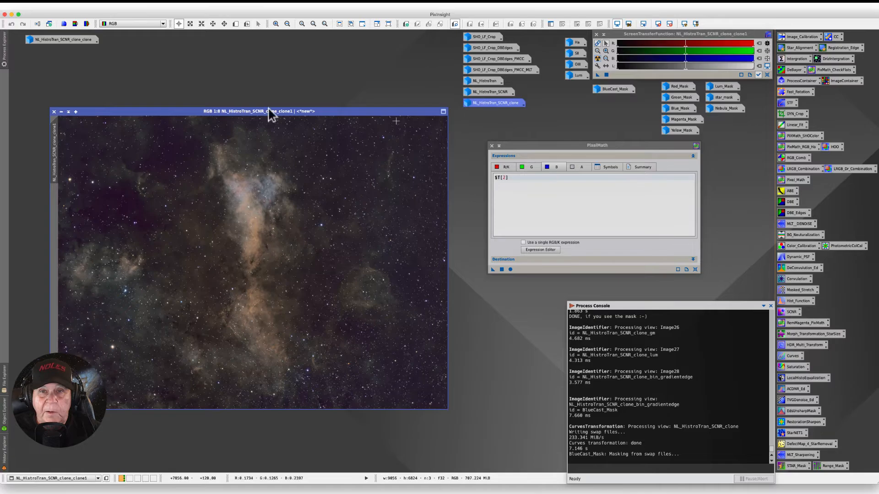
# Step: Delete the old NL_HistroTran_SCNR_clone_clone image icon and move the new duplicate's window up into the freed space
pyautogui.rightClick(43, 37)
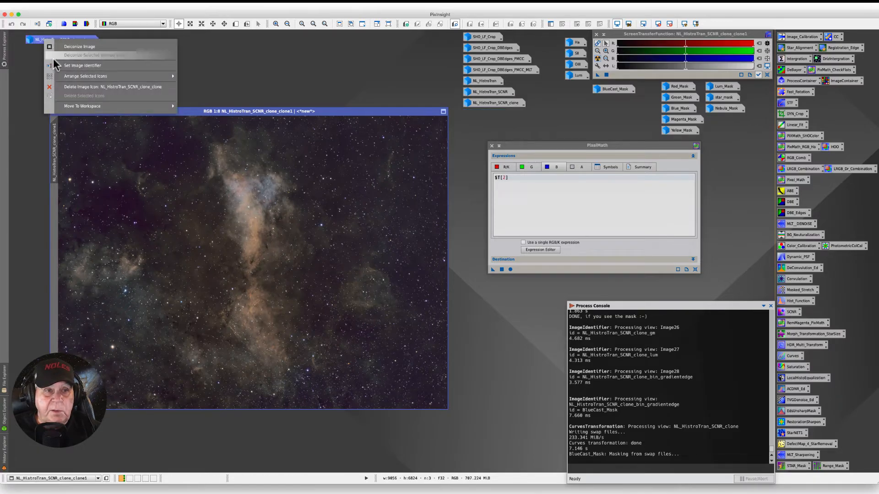
pyautogui.click(68, 86)
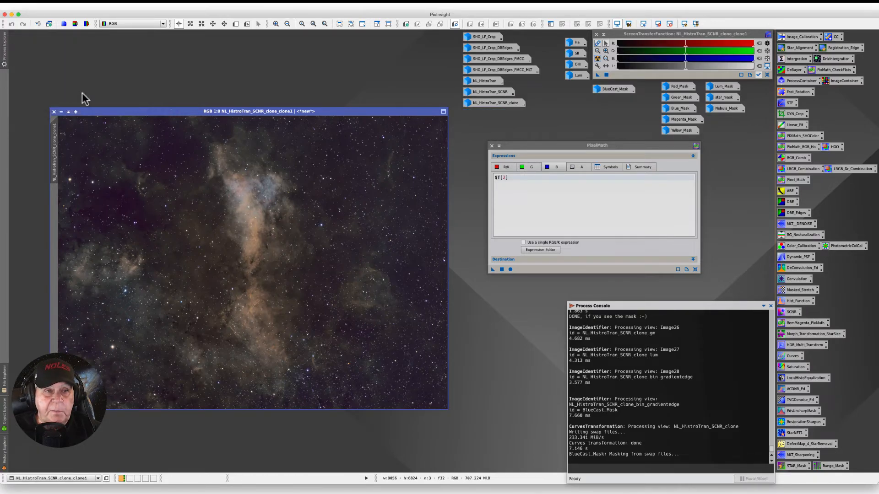
pyautogui.moveTo(134, 112); pyautogui.dragTo(131, 69)
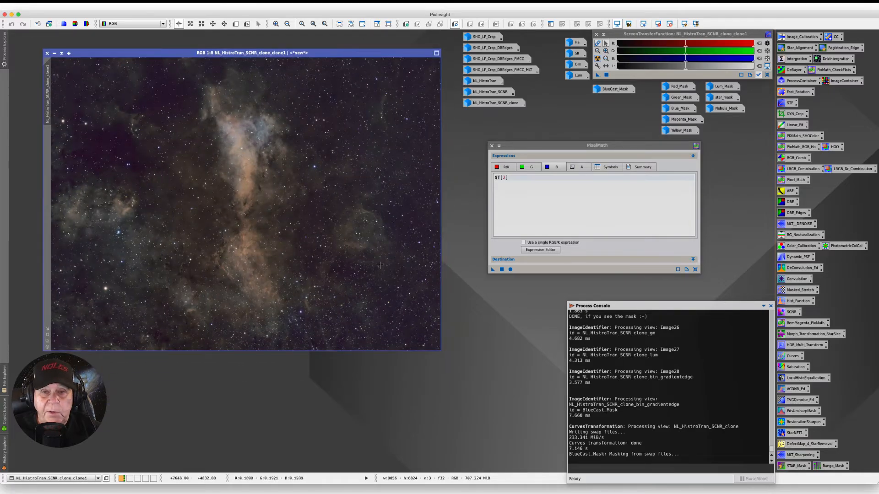
# Step: Apply the magenta-removal PixelMath to the duplicate as a new image, move the new image aside, and close PixelMath
pyautogui.moveTo(490, 268); pyautogui.dragTo(173, 193)
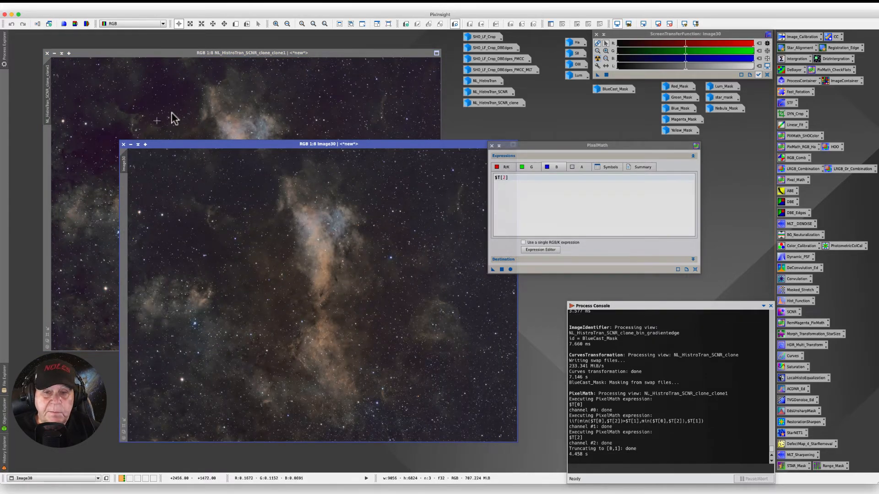
pyautogui.click(178, 92)
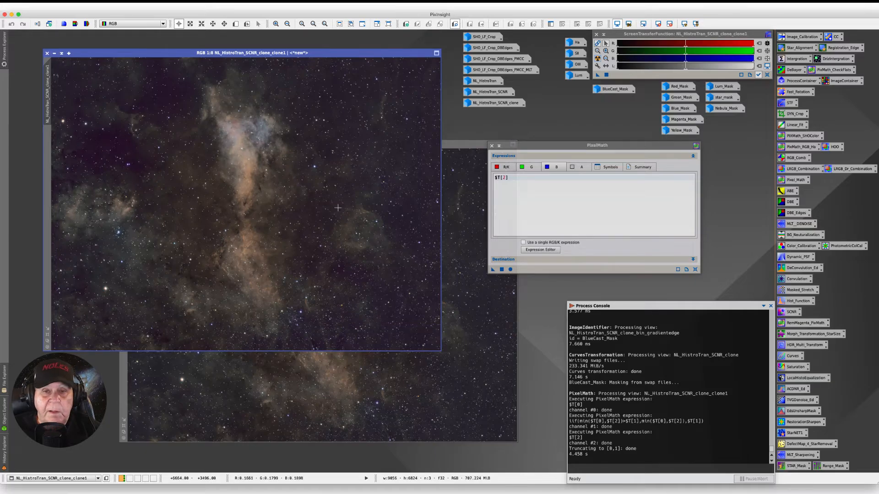
pyautogui.moveTo(472, 145); pyautogui.dragTo(619, 83)
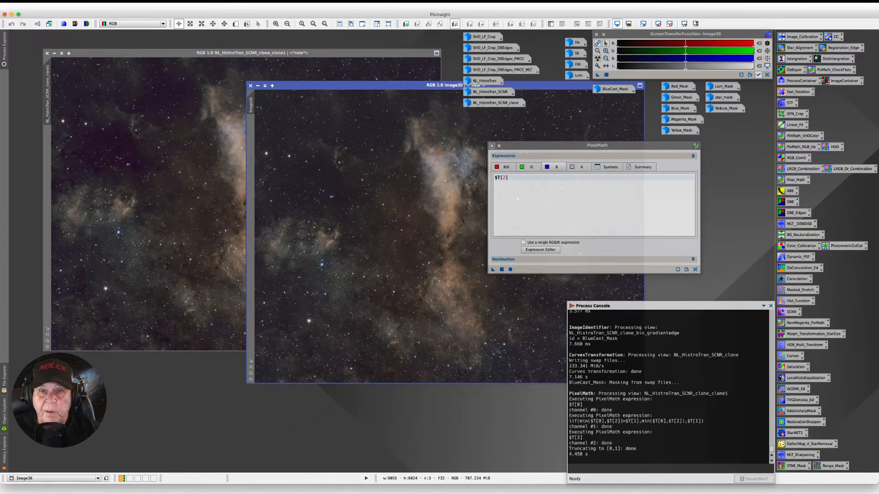
pyautogui.click(491, 145)
pyautogui.click(360, 117)
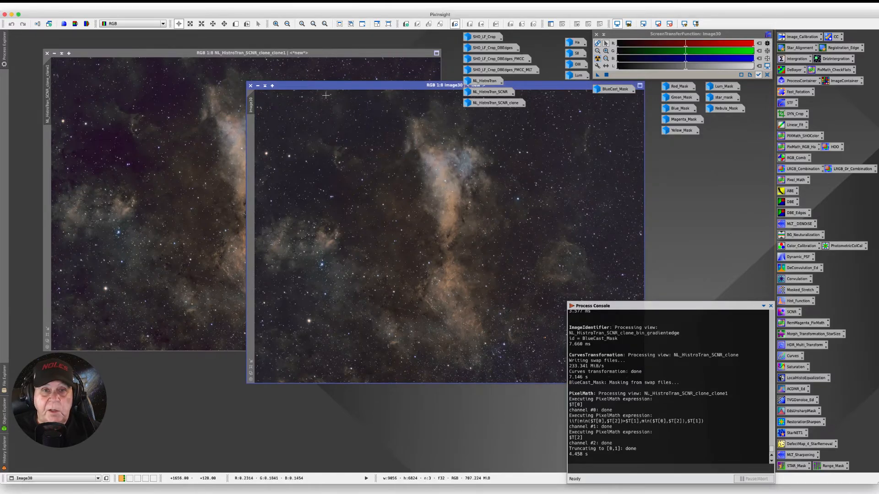
# Step: Arrange the untreated duplicate and the magenta-corrected image side by side to compare their background colors
pyautogui.moveTo(324, 88); pyautogui.dragTo(341, 101)
pyautogui.moveTo(151, 53); pyautogui.dragTo(125, 99)
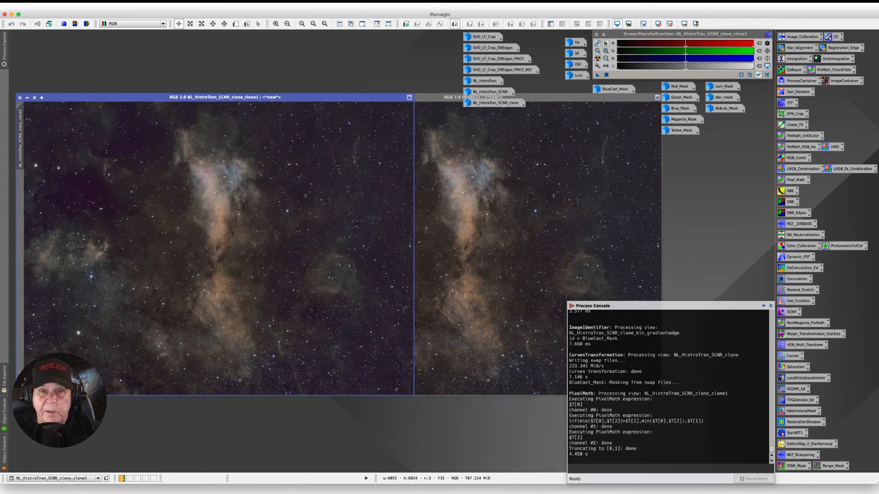
pyautogui.moveTo(436, 95); pyautogui.dragTo(443, 95)
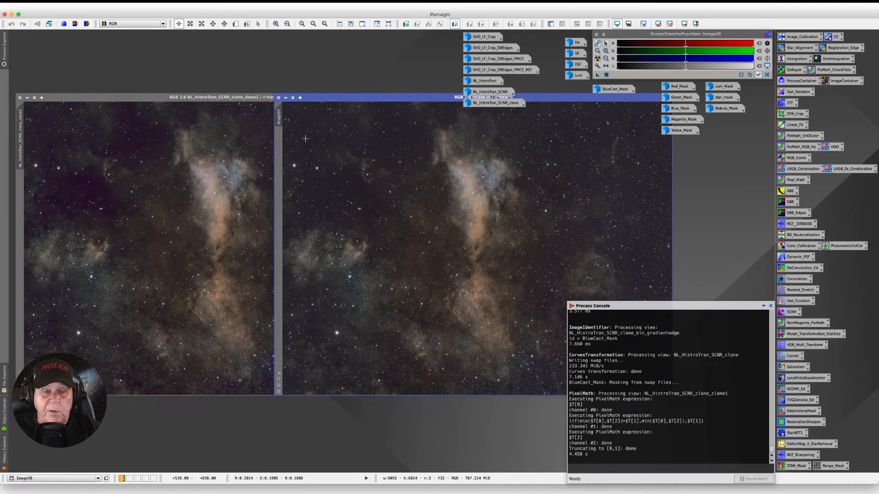
pyautogui.moveTo(336, 97); pyautogui.dragTo(109, 214)
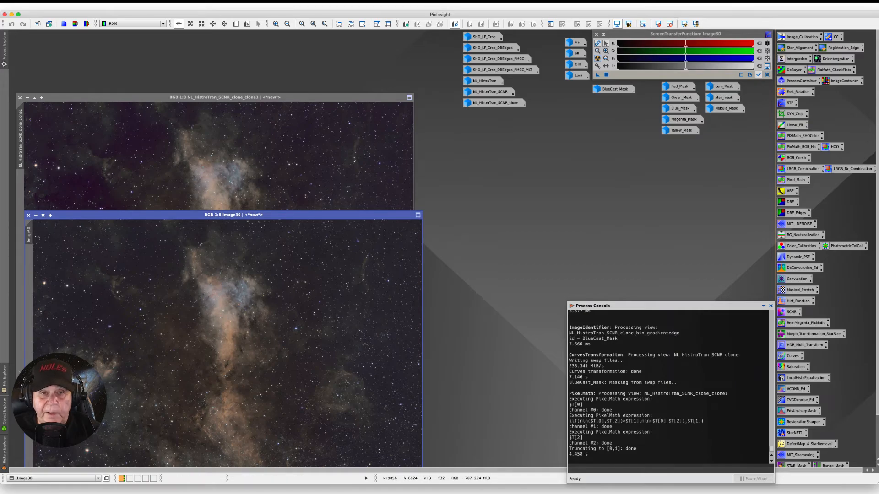
pyautogui.moveTo(310, 216); pyautogui.dragTo(711, 99)
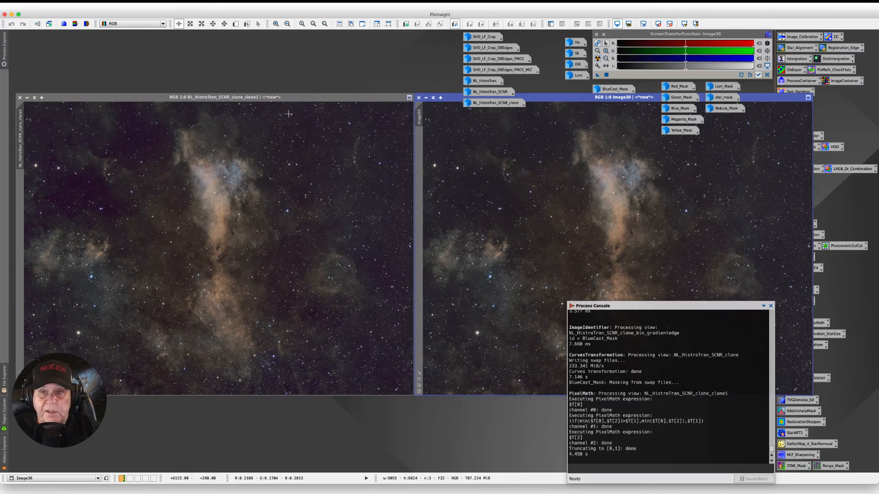
# Step: Close the untreated duplicate, recenter the corrected image, and briefly open NL_HistroTran_SCNR_clone before minimizing it again
pyautogui.click(20, 98)
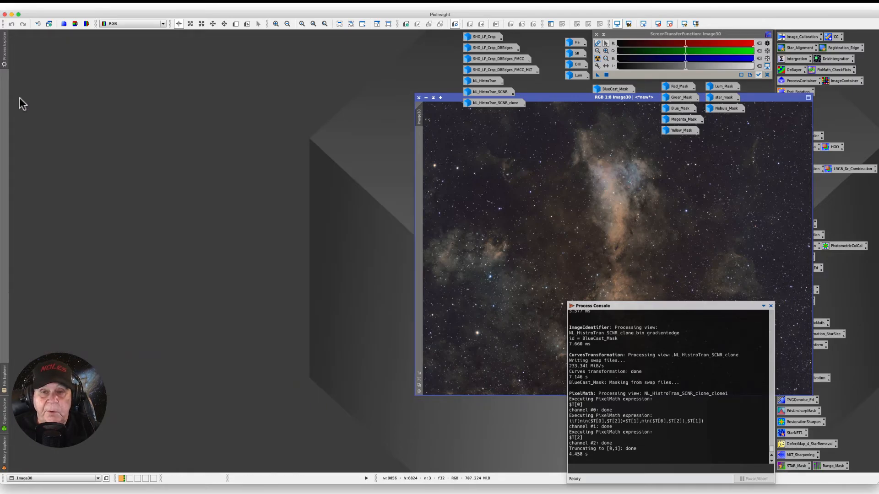
pyautogui.moveTo(562, 98); pyautogui.dragTo(245, 105)
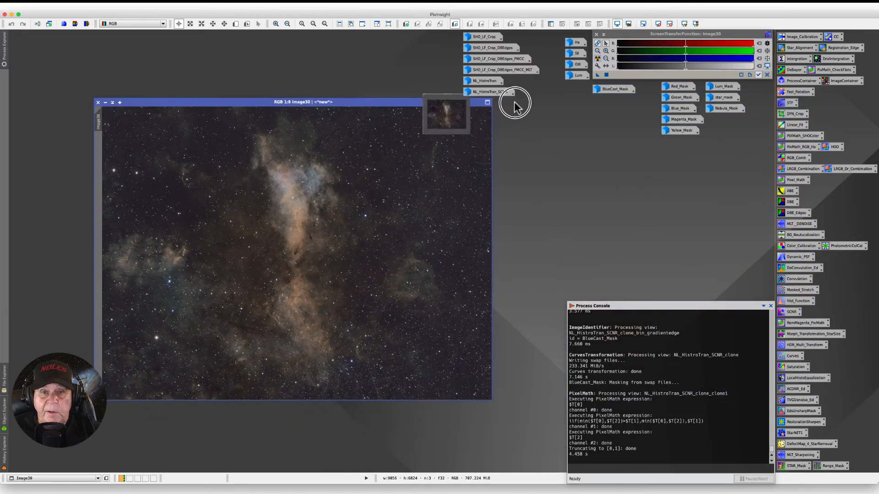
pyautogui.doubleClick(511, 104)
pyautogui.click(68, 56)
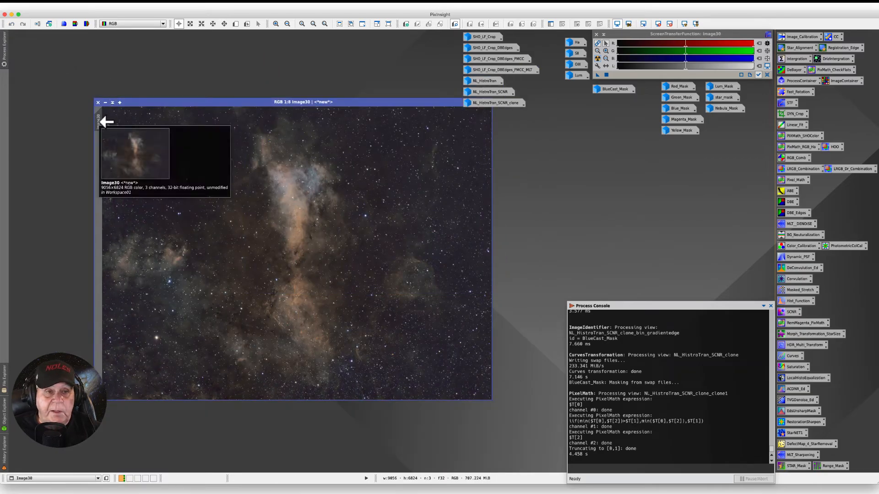
# Step: Rename the magenta-corrected image Image30 as NL_HistroTran_SCNR_MagBGAdjustment
pyautogui.rightClick(98, 120)
pyautogui.click(120, 148)
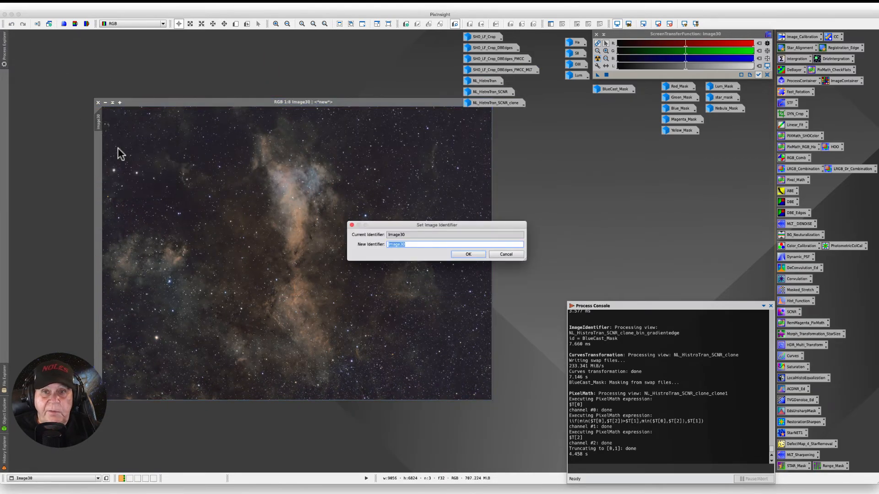
pyautogui.write('NG')
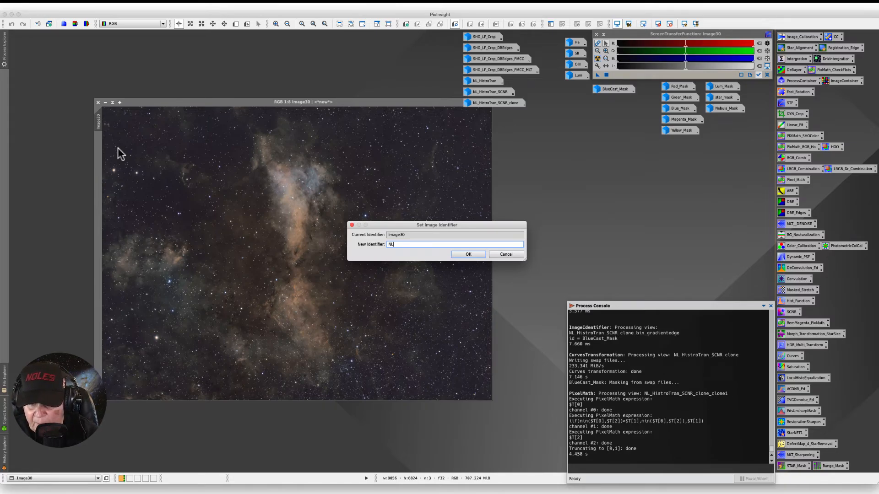
pyautogui.write('_HistroTran_SCNR')
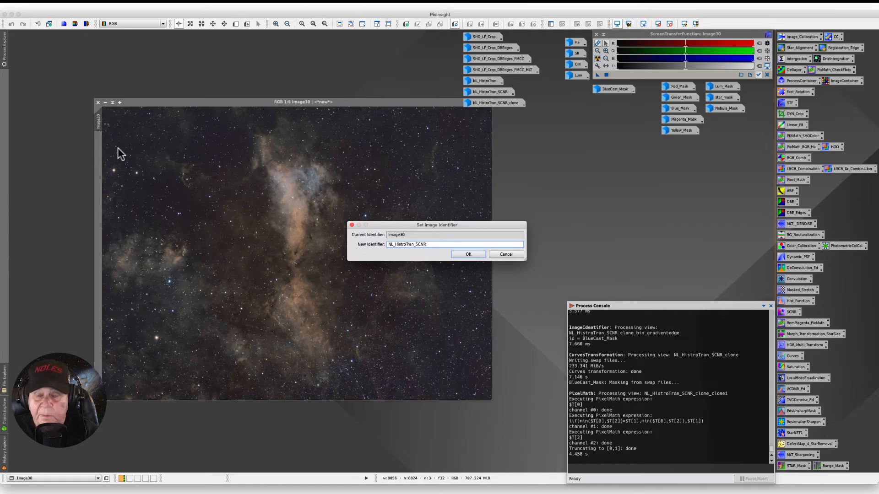
pyautogui.write('_M')
pyautogui.press('BackSpace')
pyautogui.press('BackSpace')
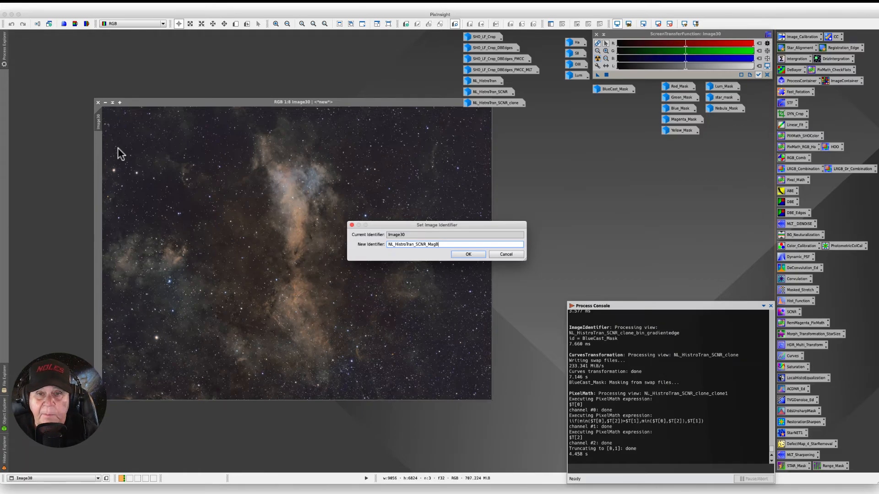
pyautogui.write('BGAd')
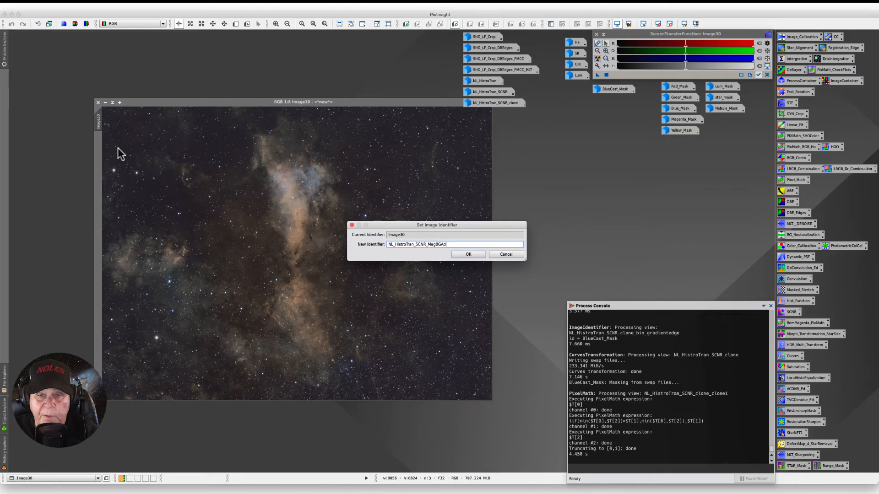
pyautogui.write('justment')
pyautogui.press('Return')
# Step: Duplicate the renamed image, then minimize the original and place its icon beneath the NL_HistroTran_SCNR_clone icon
pyautogui.moveTo(93, 152); pyautogui.dragTo(59, 130)
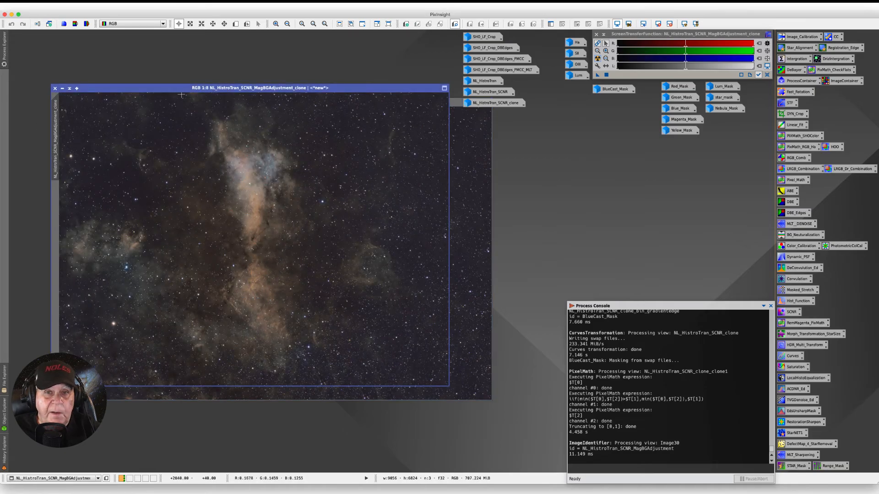
pyautogui.moveTo(110, 88); pyautogui.dragTo(98, 186)
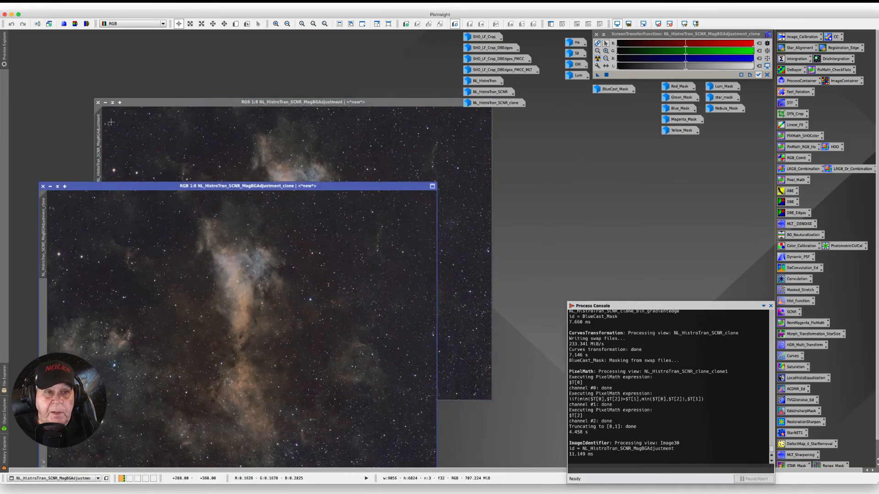
pyautogui.click(105, 102)
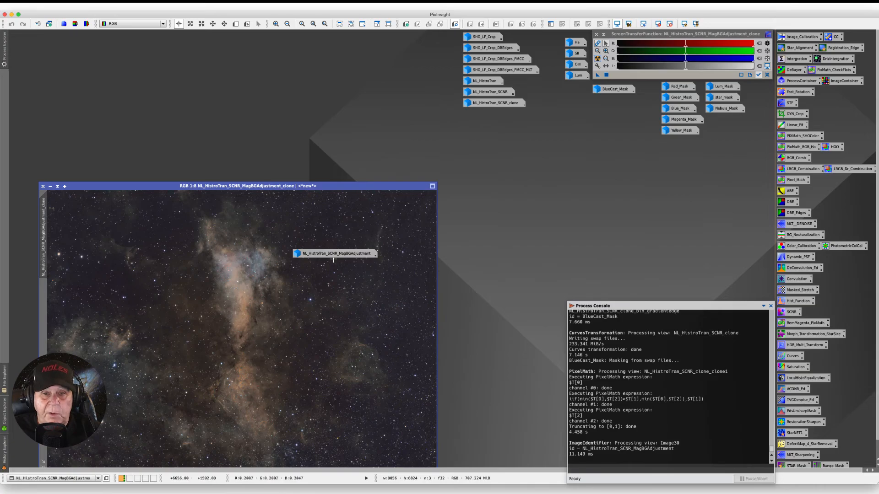
pyautogui.moveTo(333, 255); pyautogui.dragTo(500, 118)
# Step: Move the duplicate's window up into the free workspace beside the column of image icons
pyautogui.moveTo(147, 185); pyautogui.dragTo(158, 61)
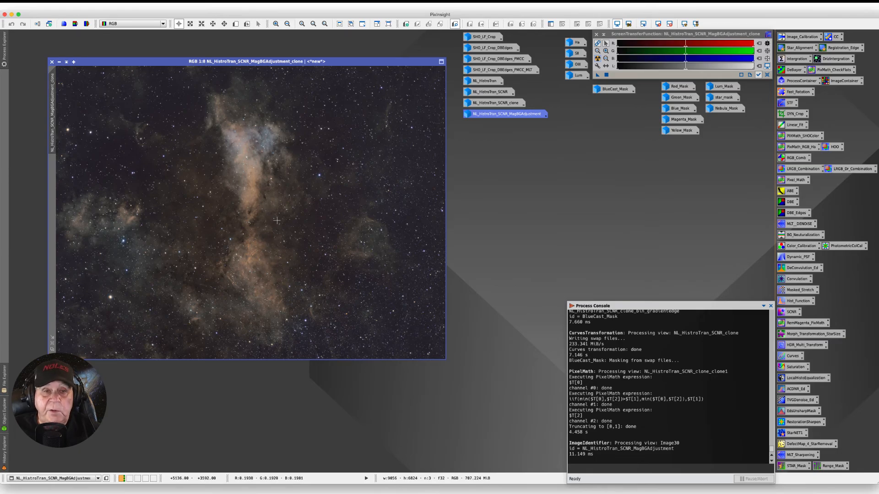
pyautogui.moveTo(147, 61); pyautogui.dragTo(154, 58)
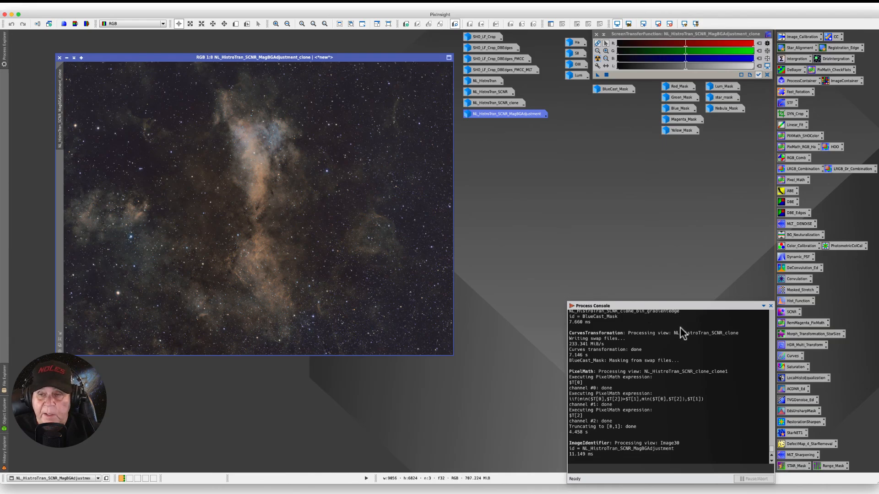
pyautogui.click(699, 345)
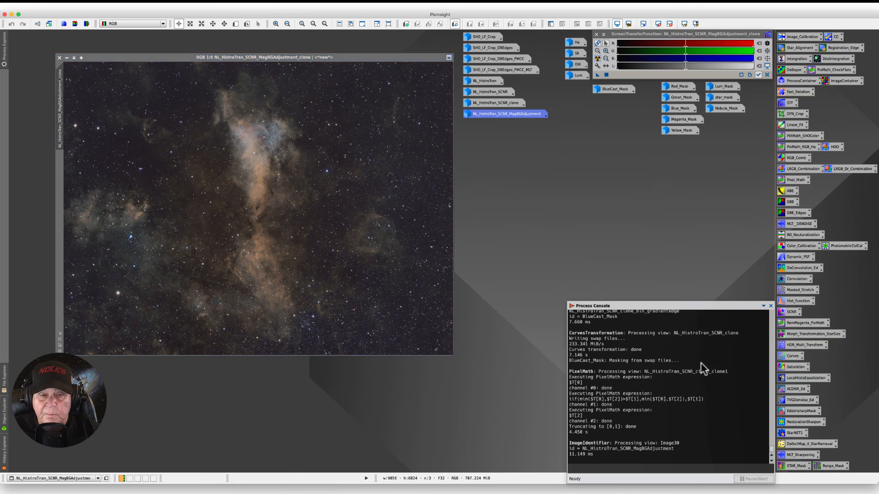